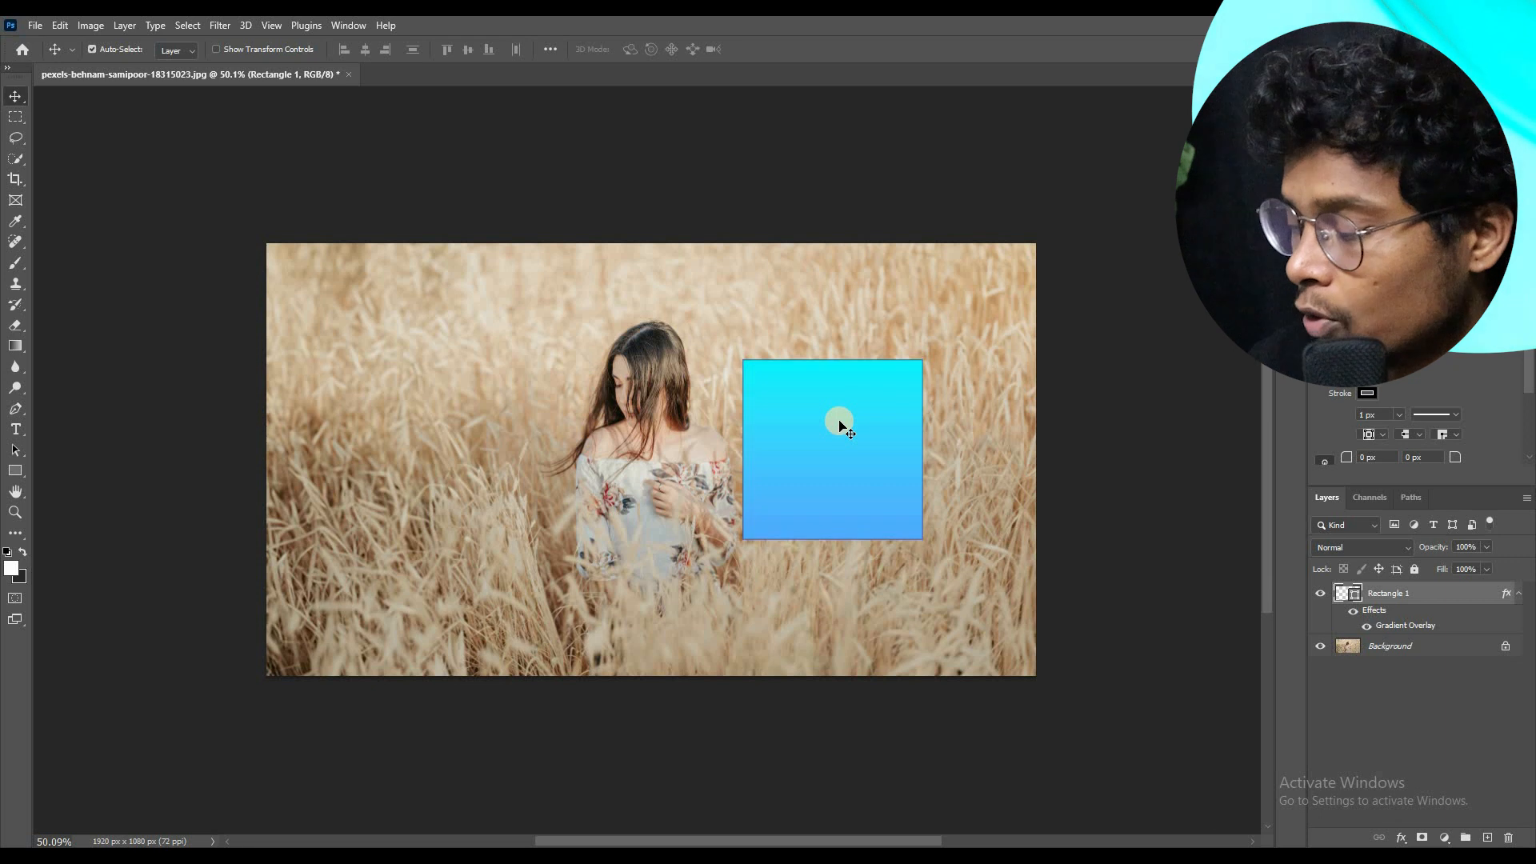
Step: Flip the blue gradient rectangle horizontally and vertically with Free Transform, commit it, and delete the rectangle layer
{"action": "key", "text": "ctrl+t"}
{"action": "right_click", "coordinate": [842, 420]}
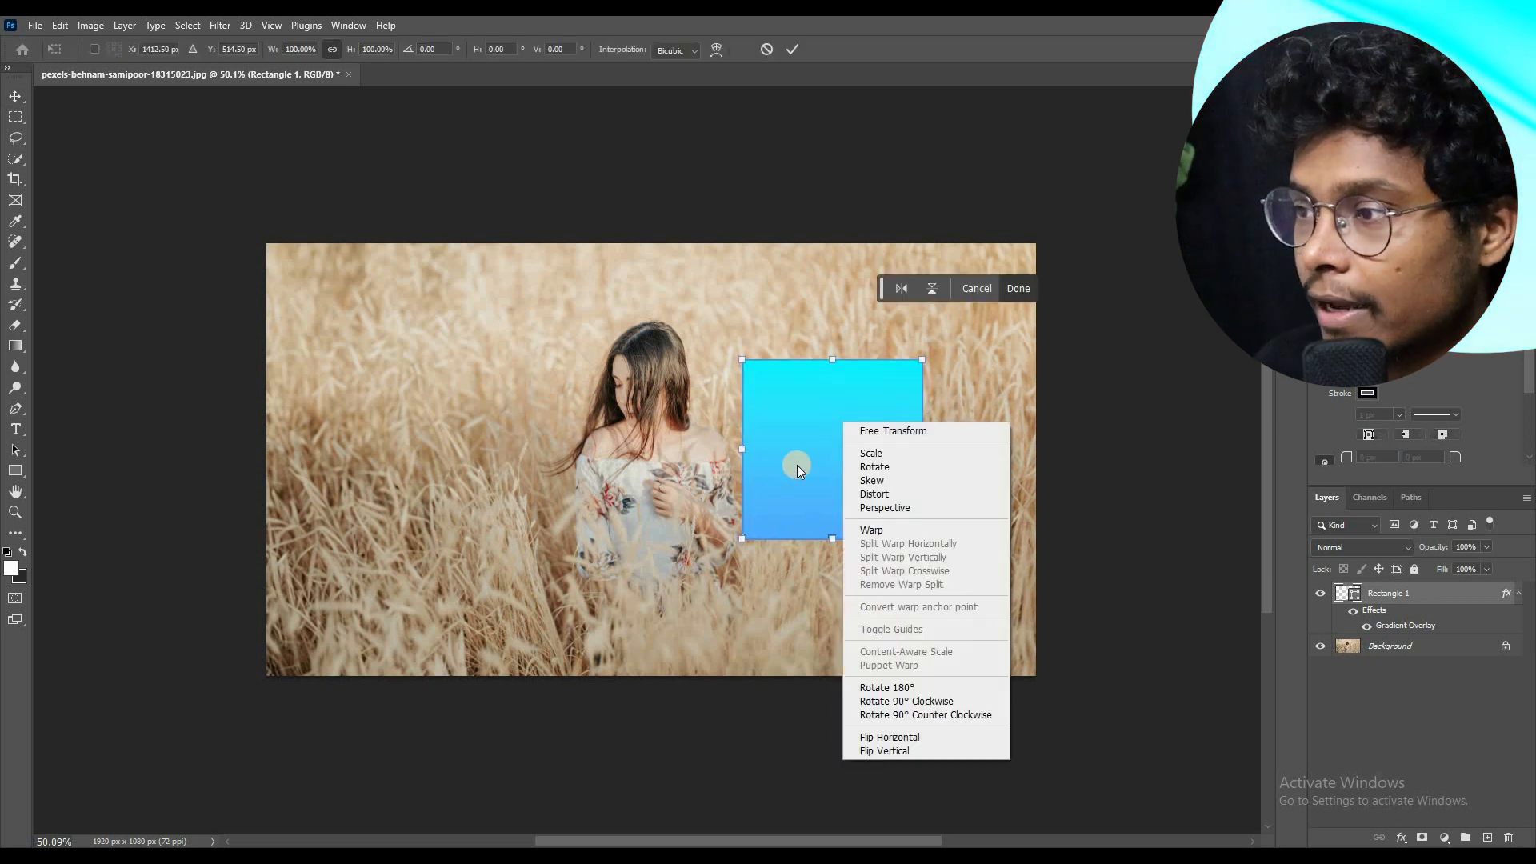
{"action": "left_click", "coordinate": [797, 468]}
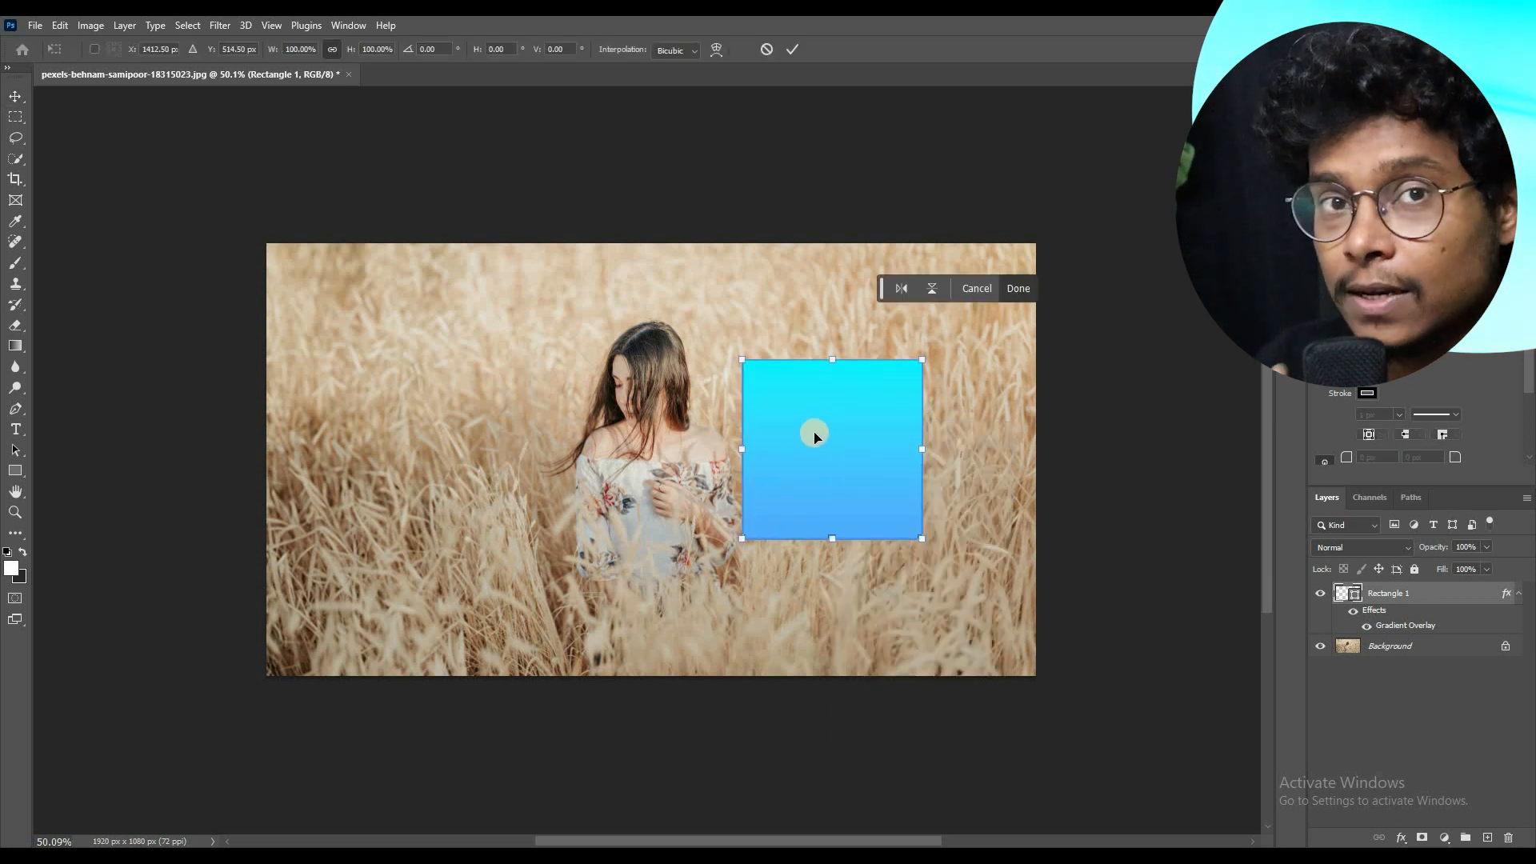
{"action": "left_click", "coordinate": [903, 287]}
{"action": "left_click", "coordinate": [930, 291]}
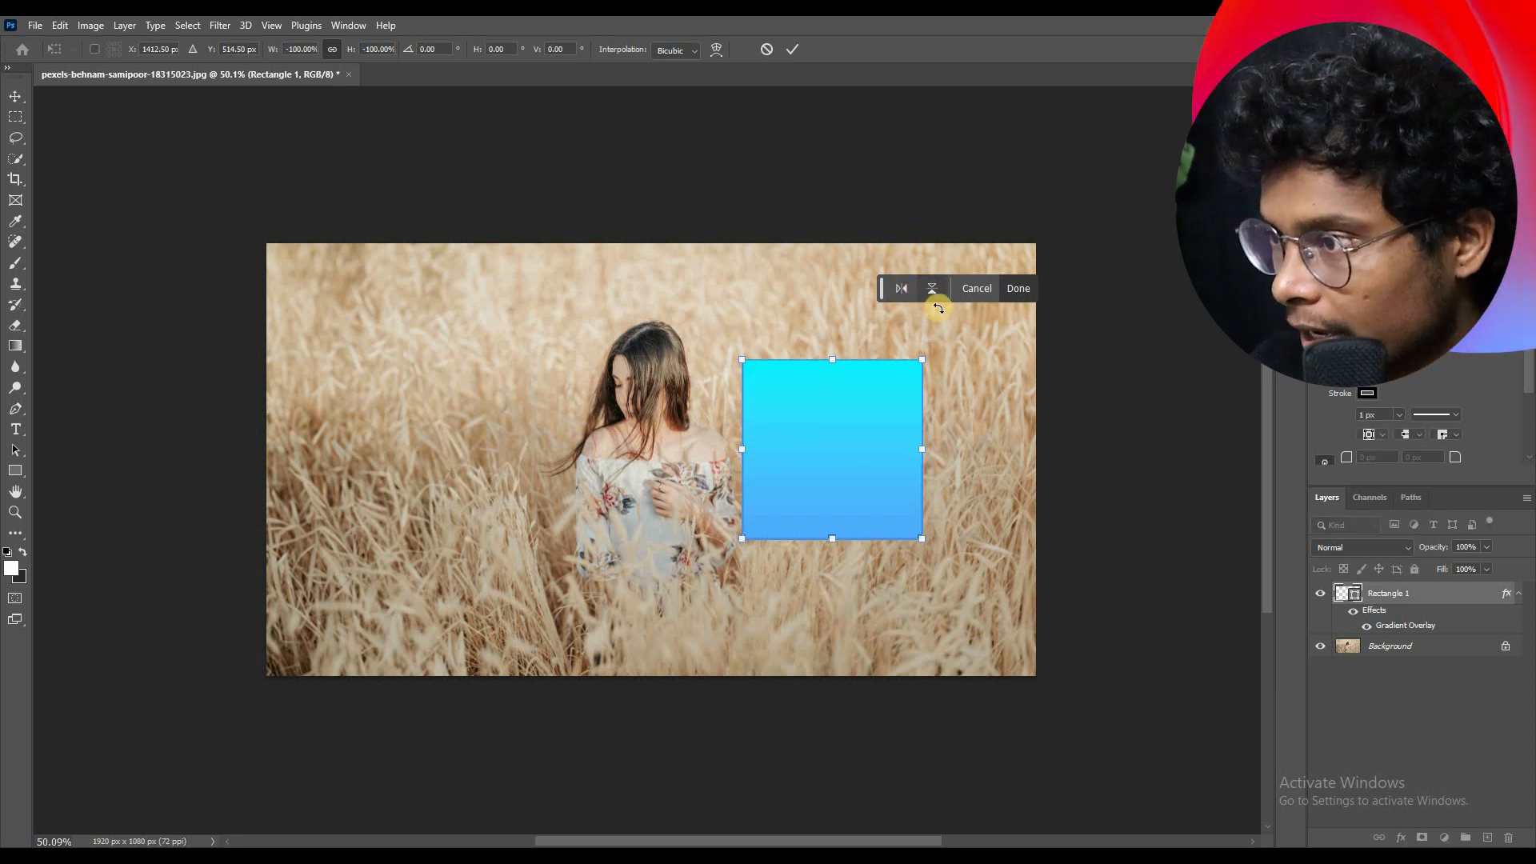
{"action": "key", "text": "Return"}
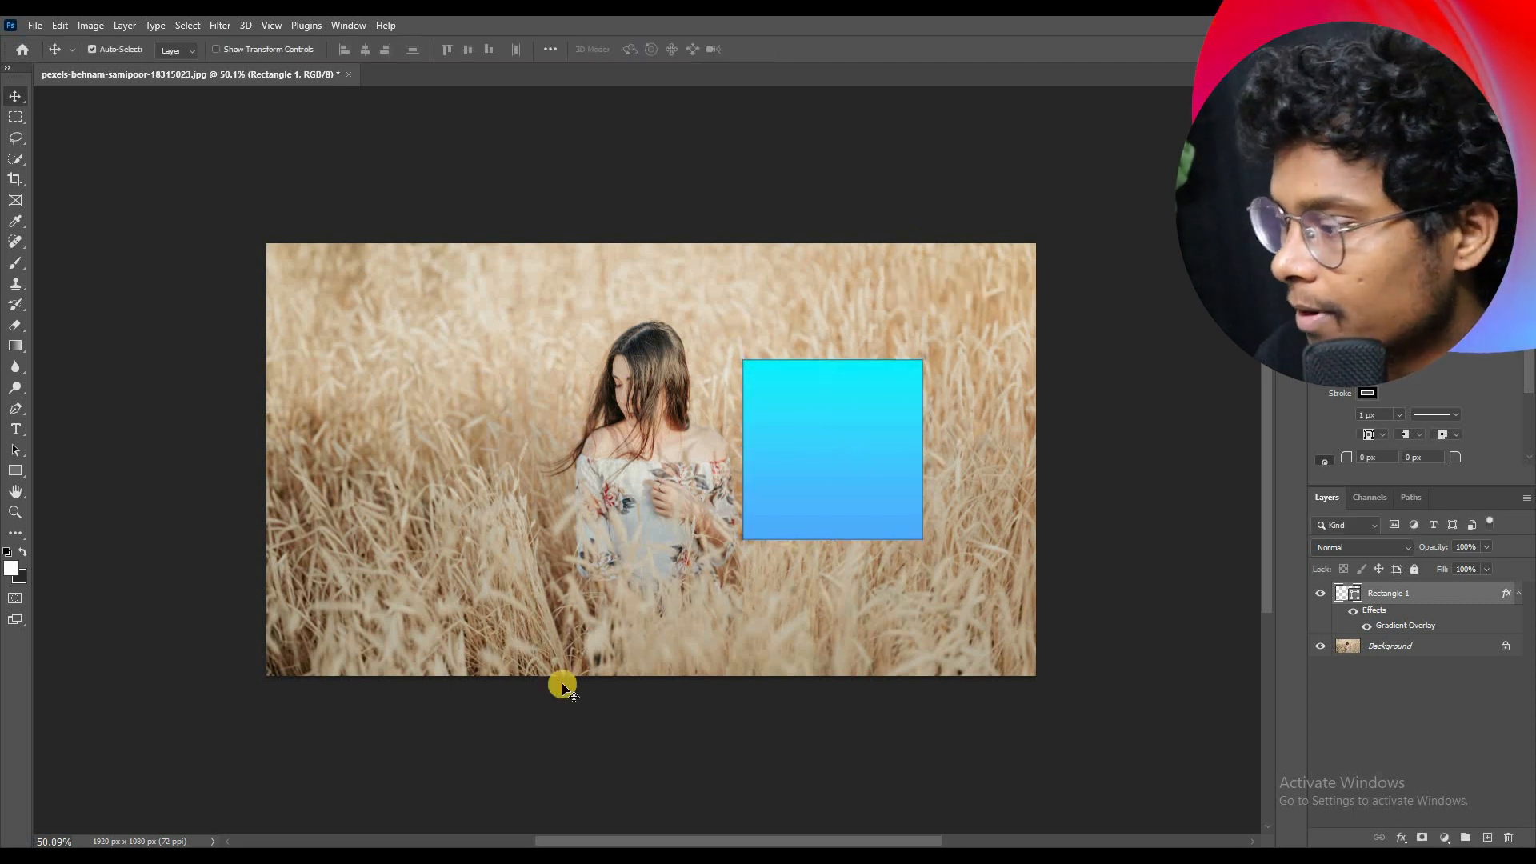
{"action": "key", "text": "Delete"}
Step: Switch to File Explorer and place the pexels-kartik-15198766 photo from the part 3 folder into the wheat-field document
{"action": "key", "text": "alt+Tab"}
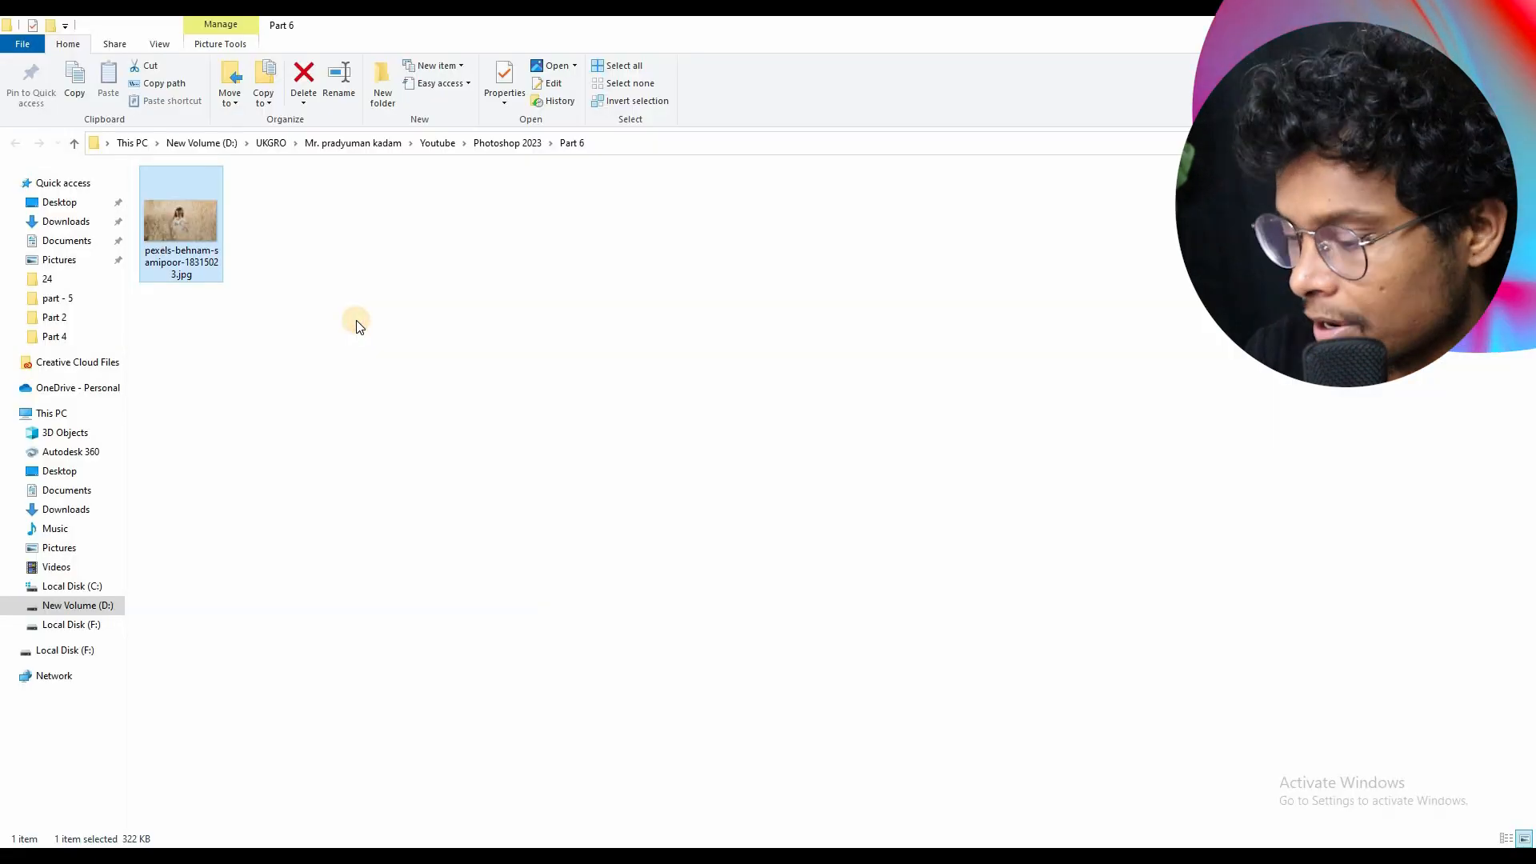
{"action": "left_click", "coordinate": [356, 320]}
{"action": "key", "text": "alt+Up"}
{"action": "double_click", "coordinate": [538, 217]}
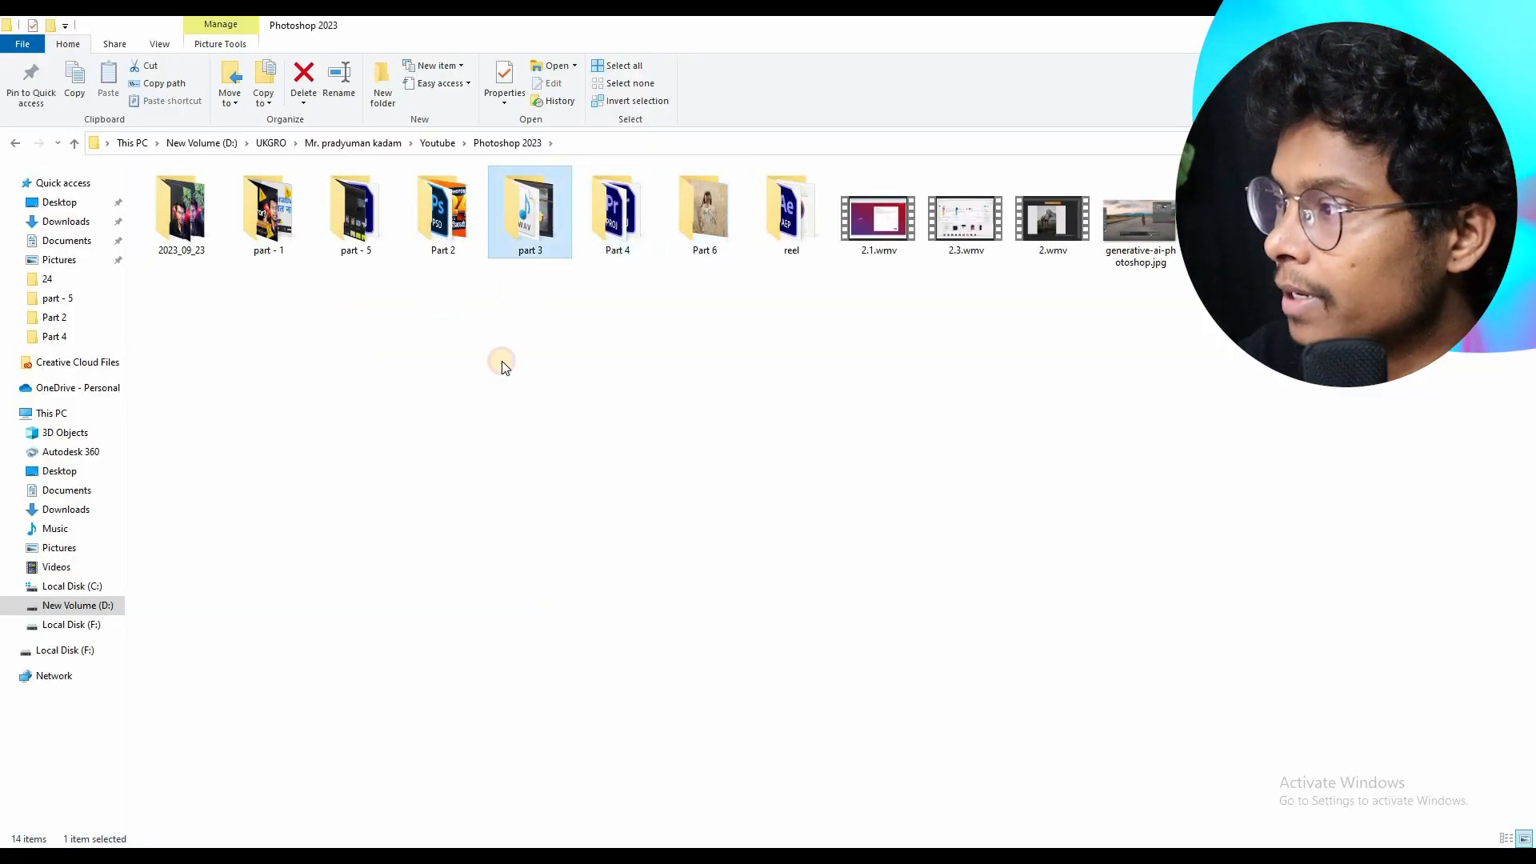
{"action": "key", "text": "alt+Up"}
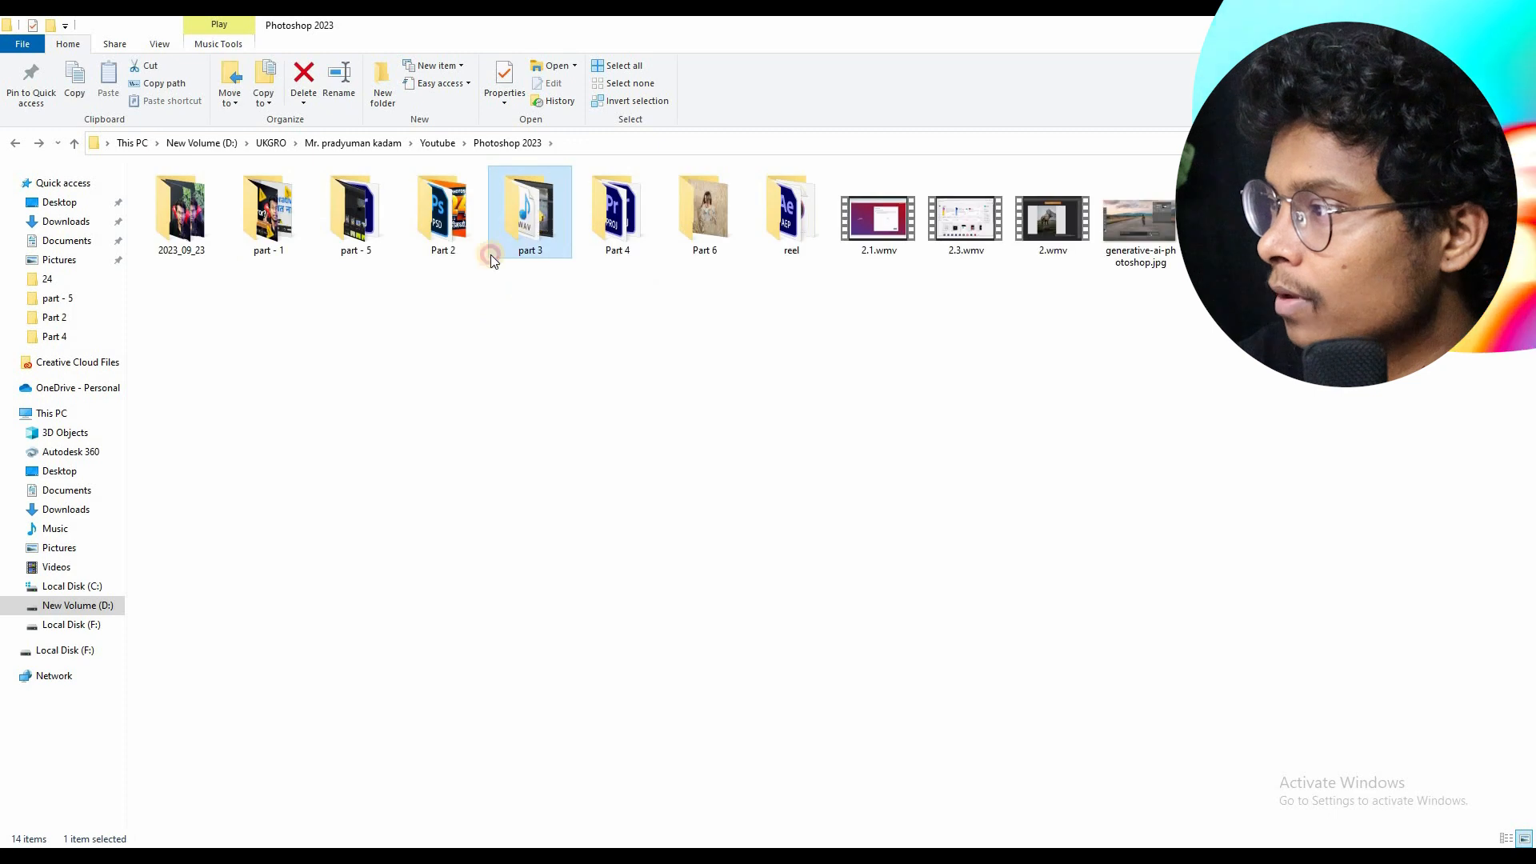
{"action": "double_click", "coordinate": [528, 242]}
{"action": "left_click_drag", "start_coordinate": [529, 190], "coordinate": [772, 456]}
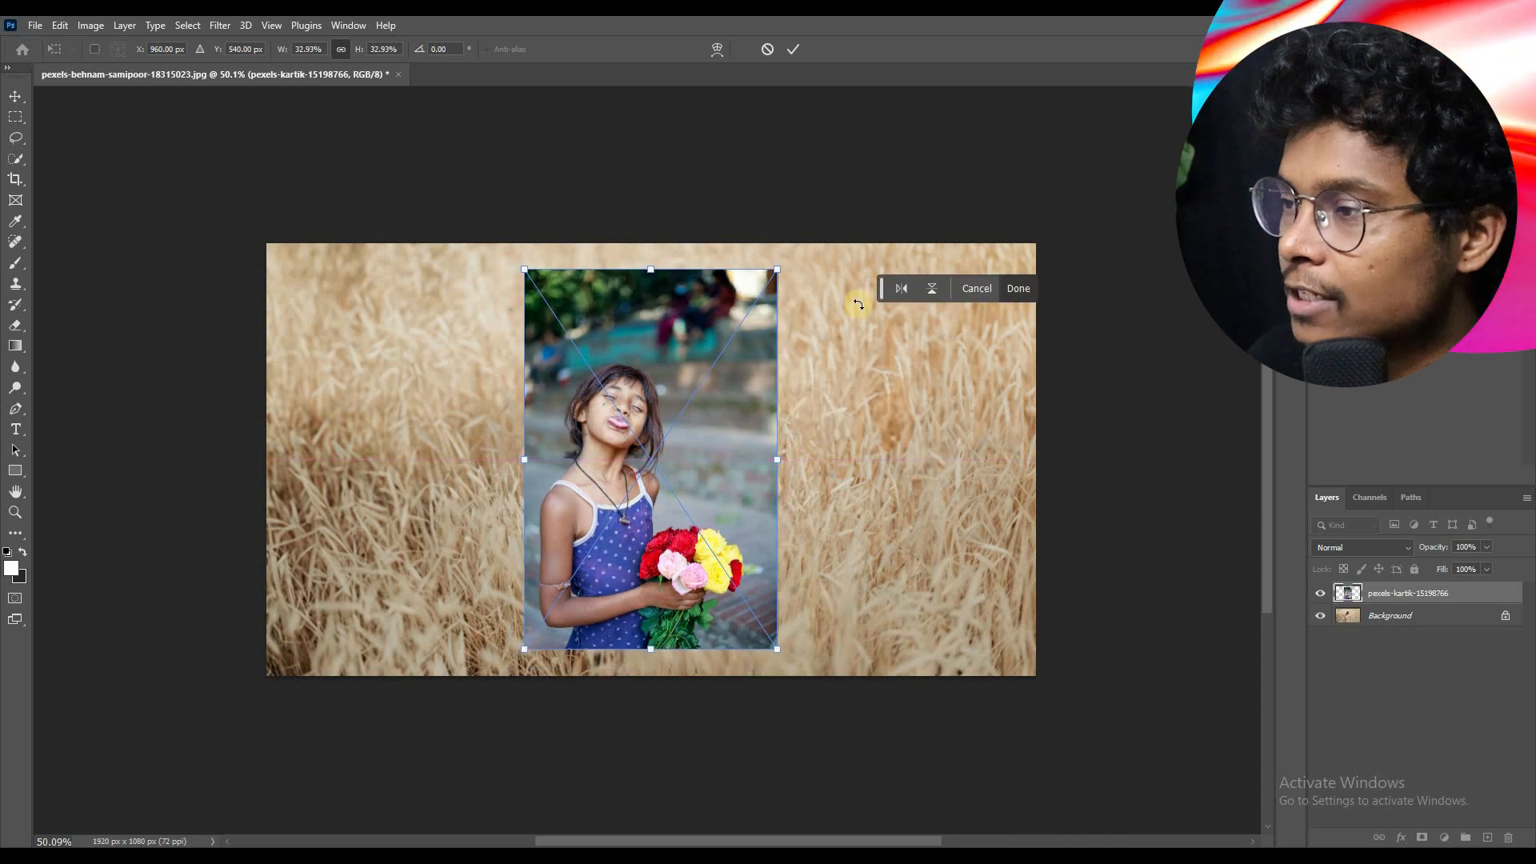
Step: Flip the placed photo horizontally and vertically, flip it back to its original orientation, and commit the placement
{"action": "left_click", "coordinate": [904, 286]}
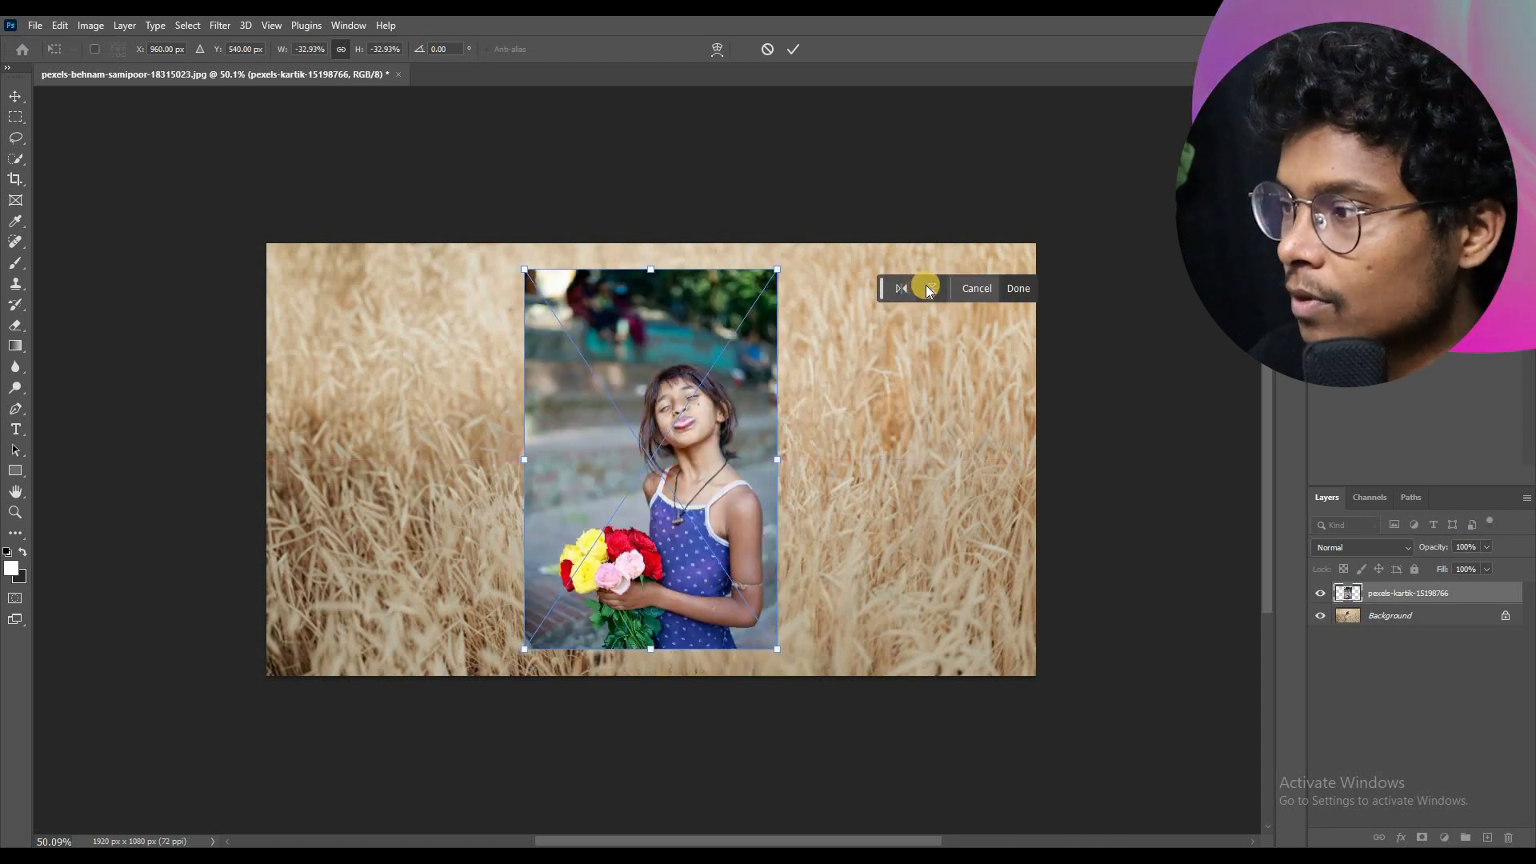
{"action": "left_click", "coordinate": [930, 287]}
{"action": "left_click", "coordinate": [909, 286]}
{"action": "left_click", "coordinate": [930, 287]}
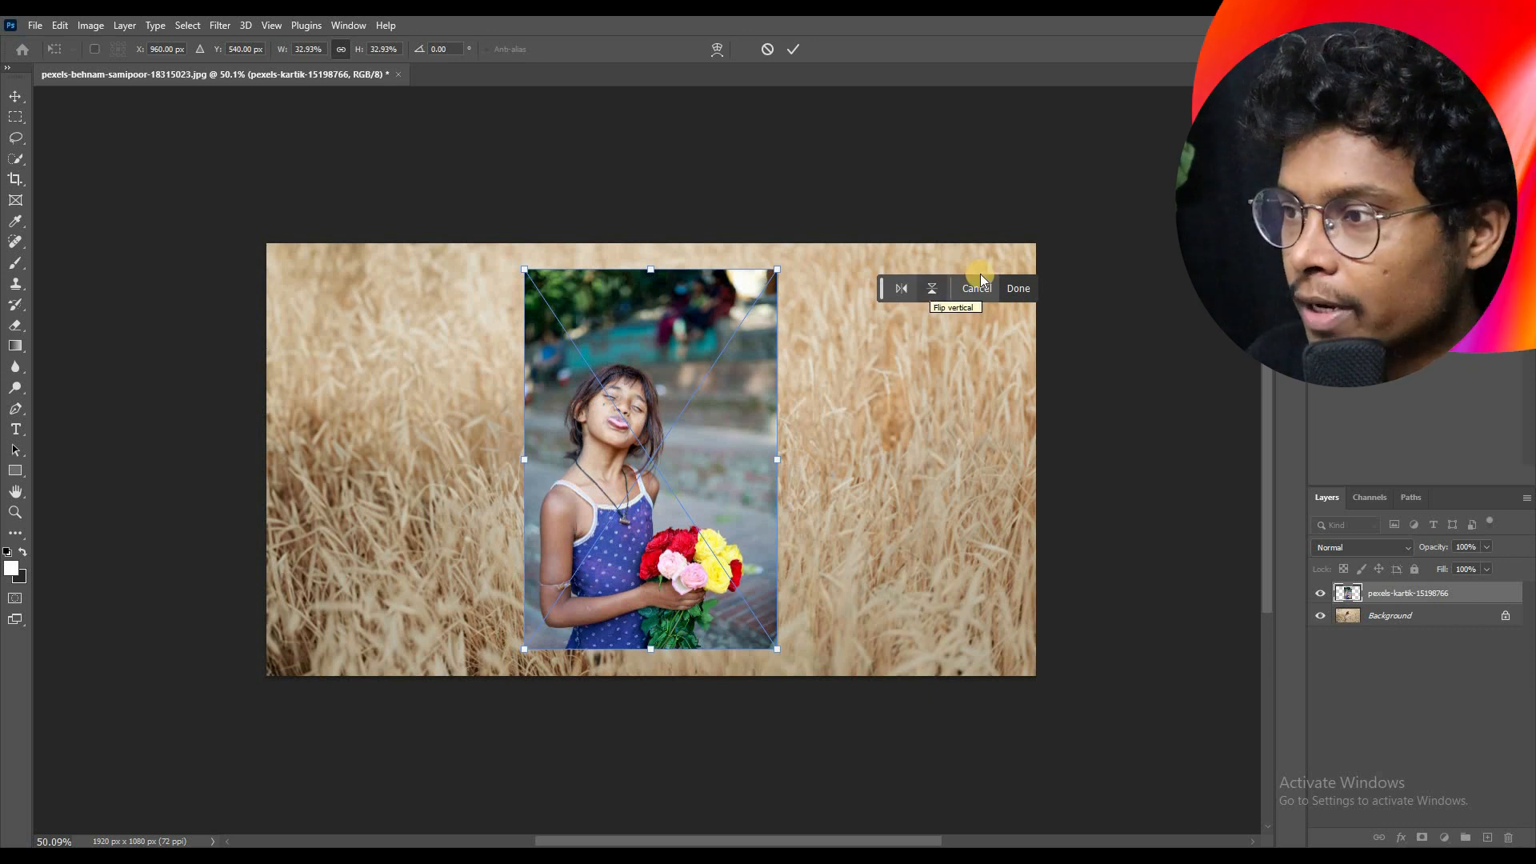
{"action": "left_click", "coordinate": [1011, 285]}
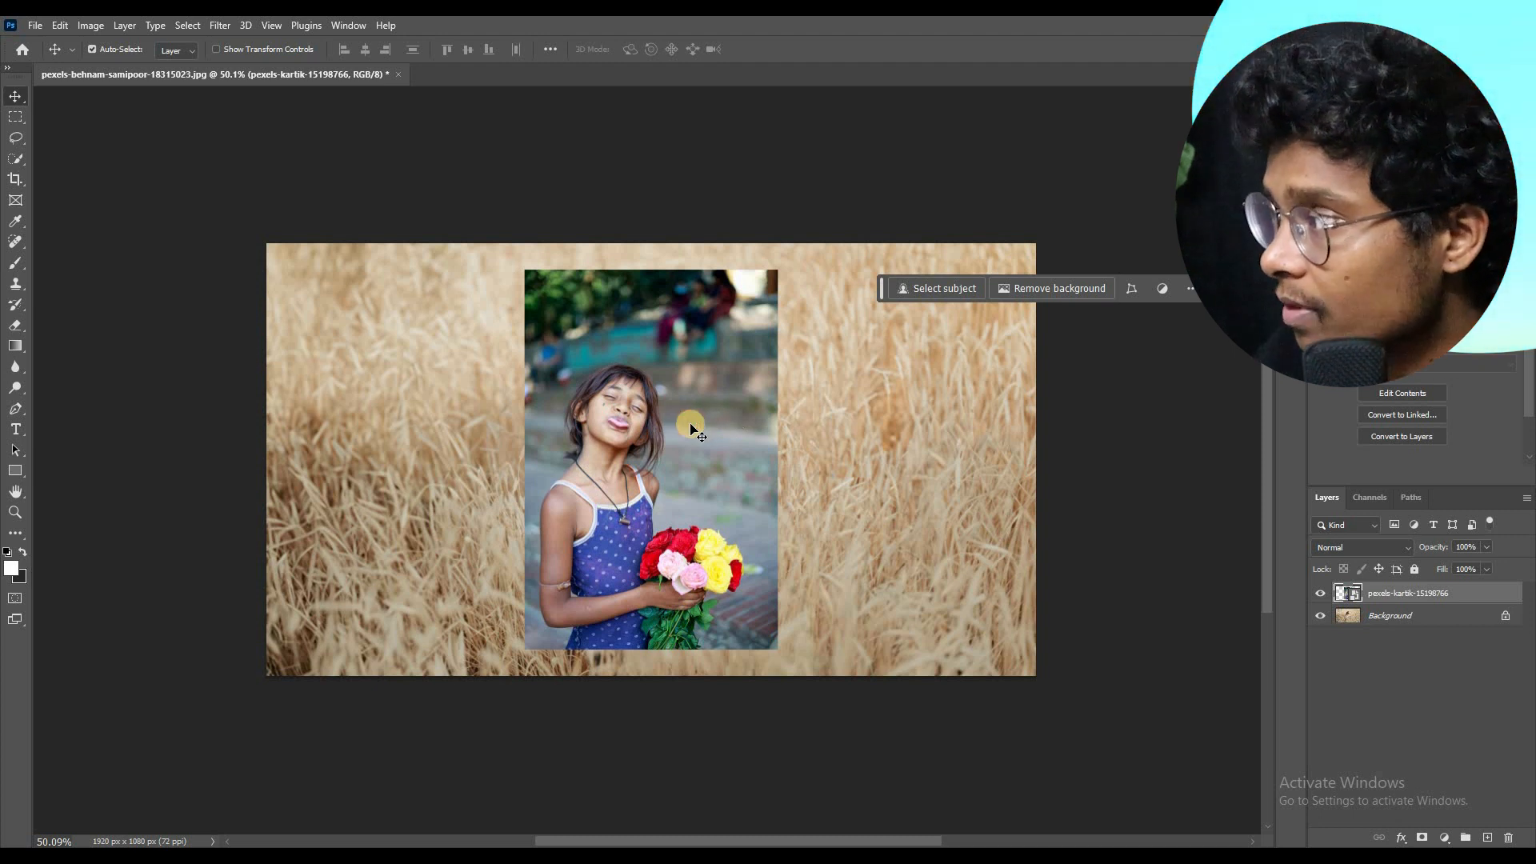
Step: Scale the placed photo proportionally down to about 31.2% and commit the transform
{"action": "left_click", "coordinate": [1135, 286]}
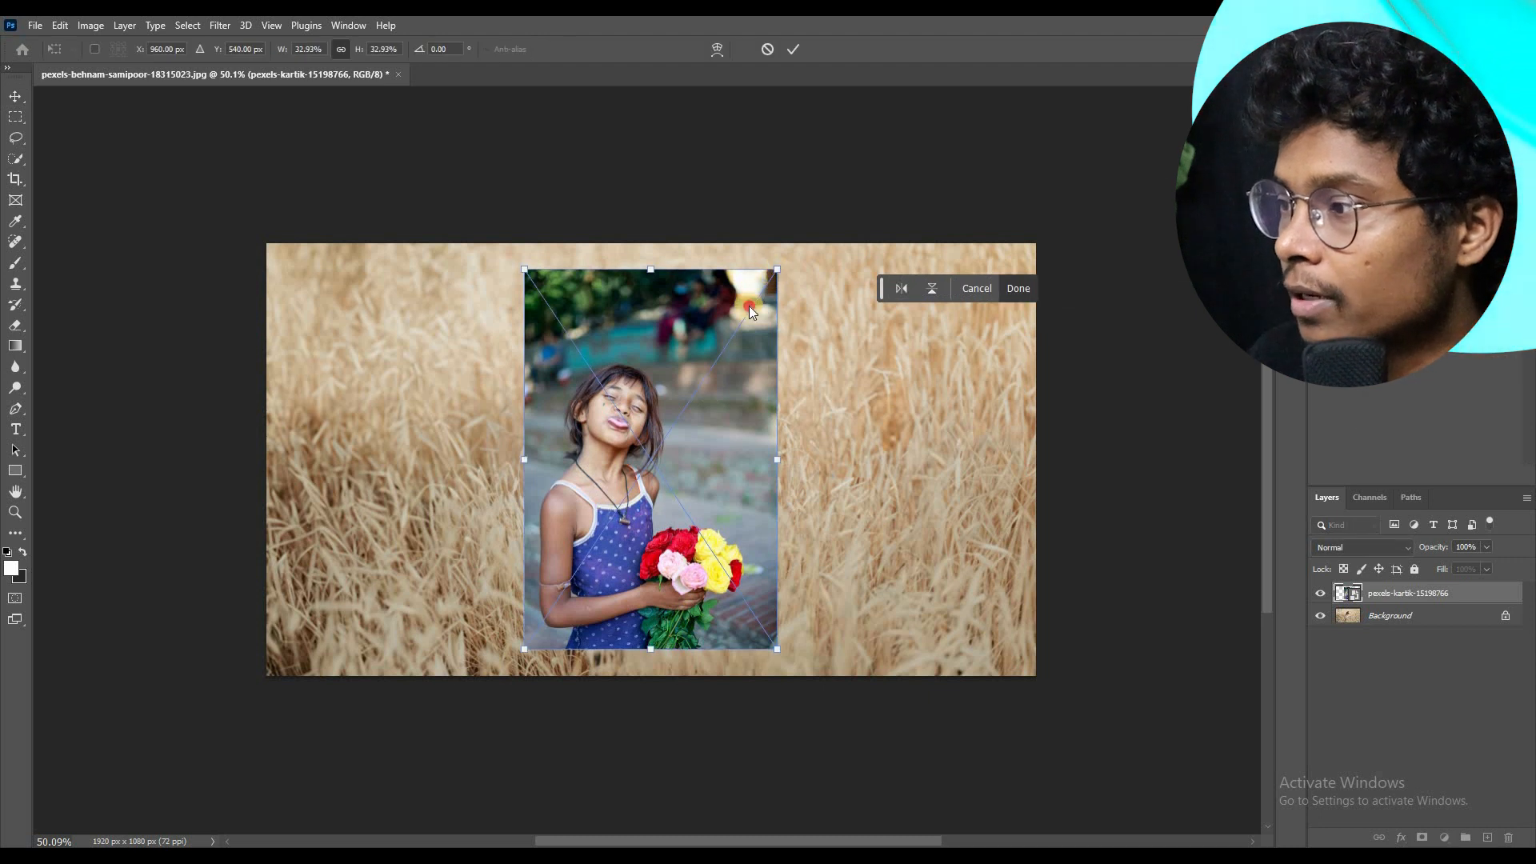
{"action": "left_click_drag", "start_coordinate": [749, 306], "coordinate": [786, 304]}
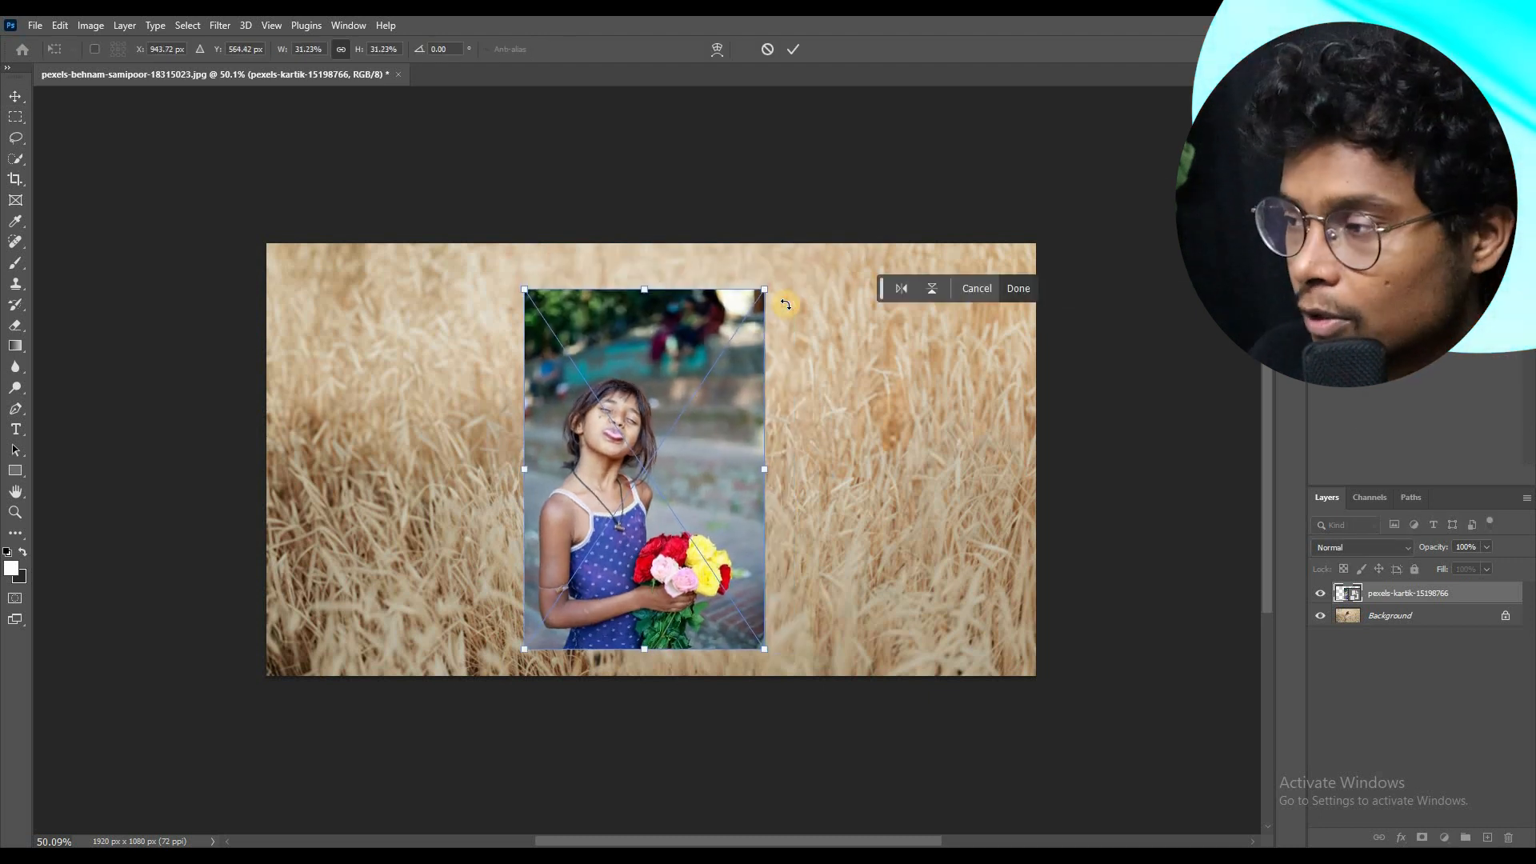
{"action": "left_click", "coordinate": [1024, 293]}
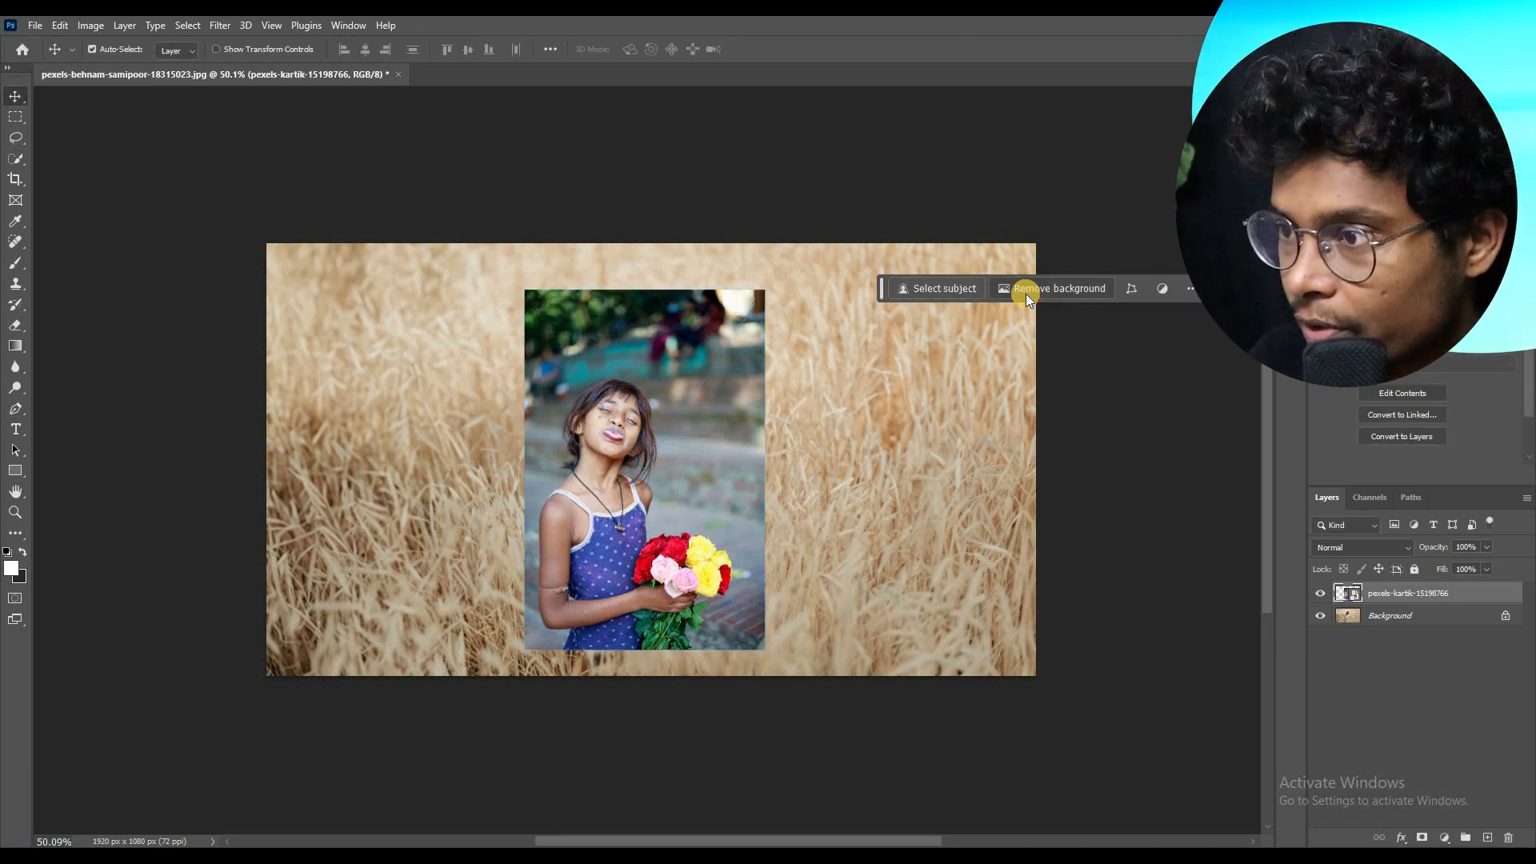
Step: Open the adjustments list from the contextual task bar, lengthen it to show more adjustments, and reposition it
{"action": "left_click", "coordinate": [1165, 288]}
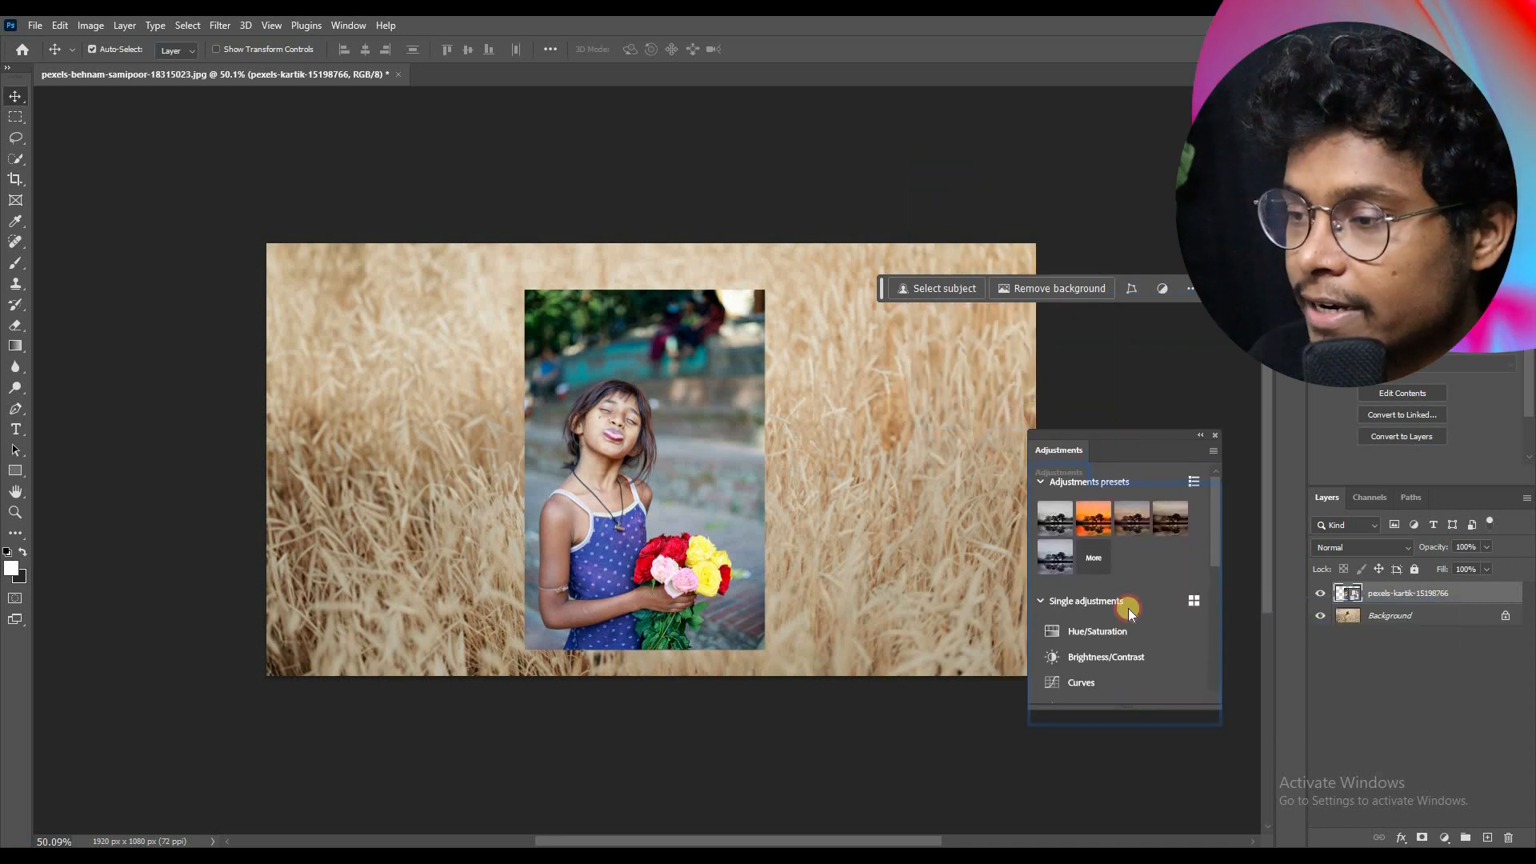
{"action": "left_click_drag", "start_coordinate": [1121, 707], "coordinate": [1114, 790]}
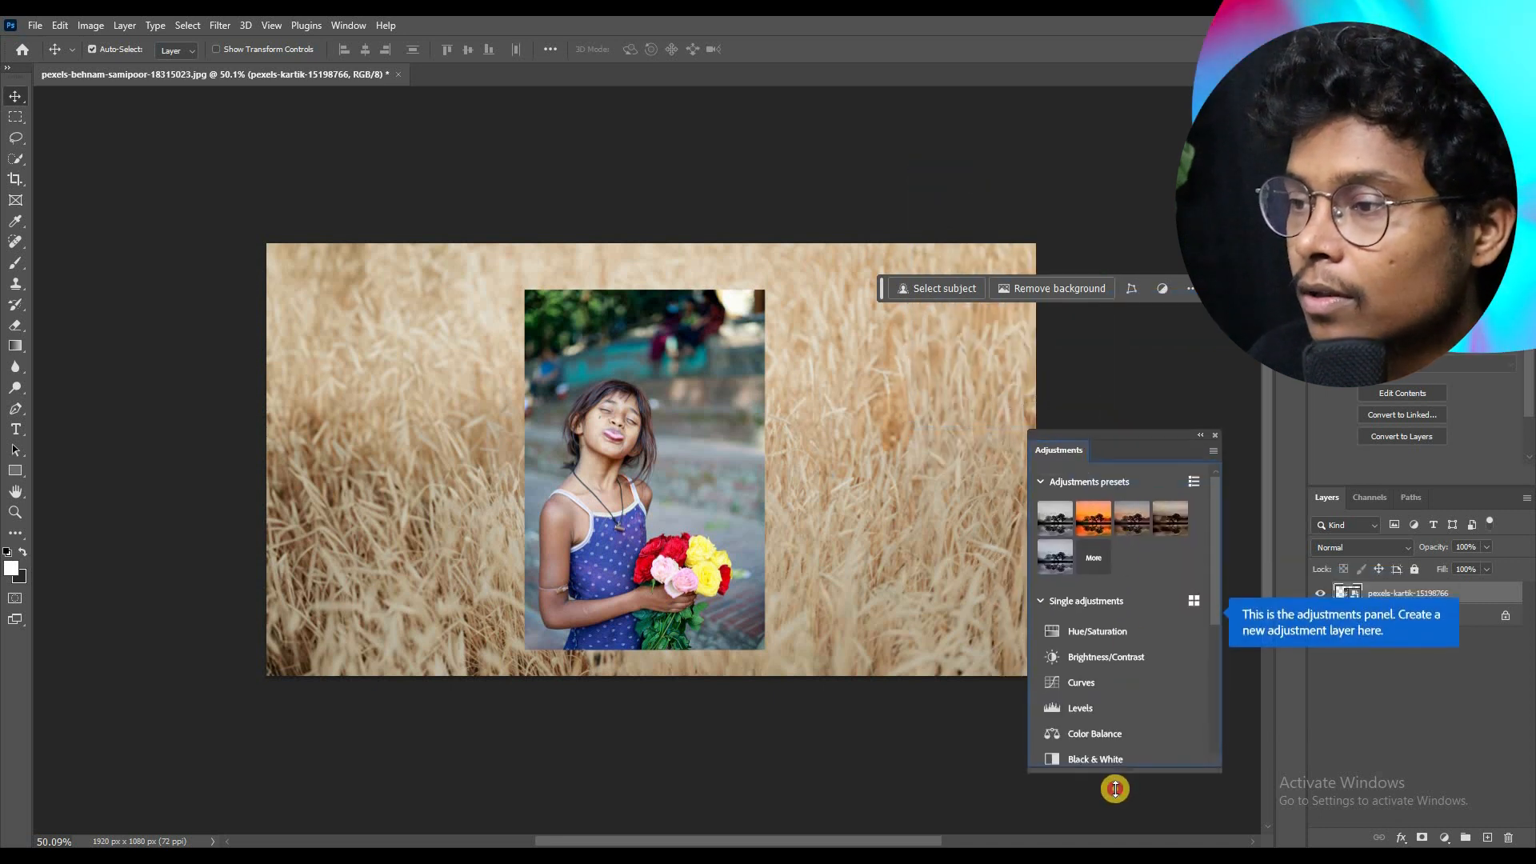
{"action": "left_click", "coordinate": [1126, 349]}
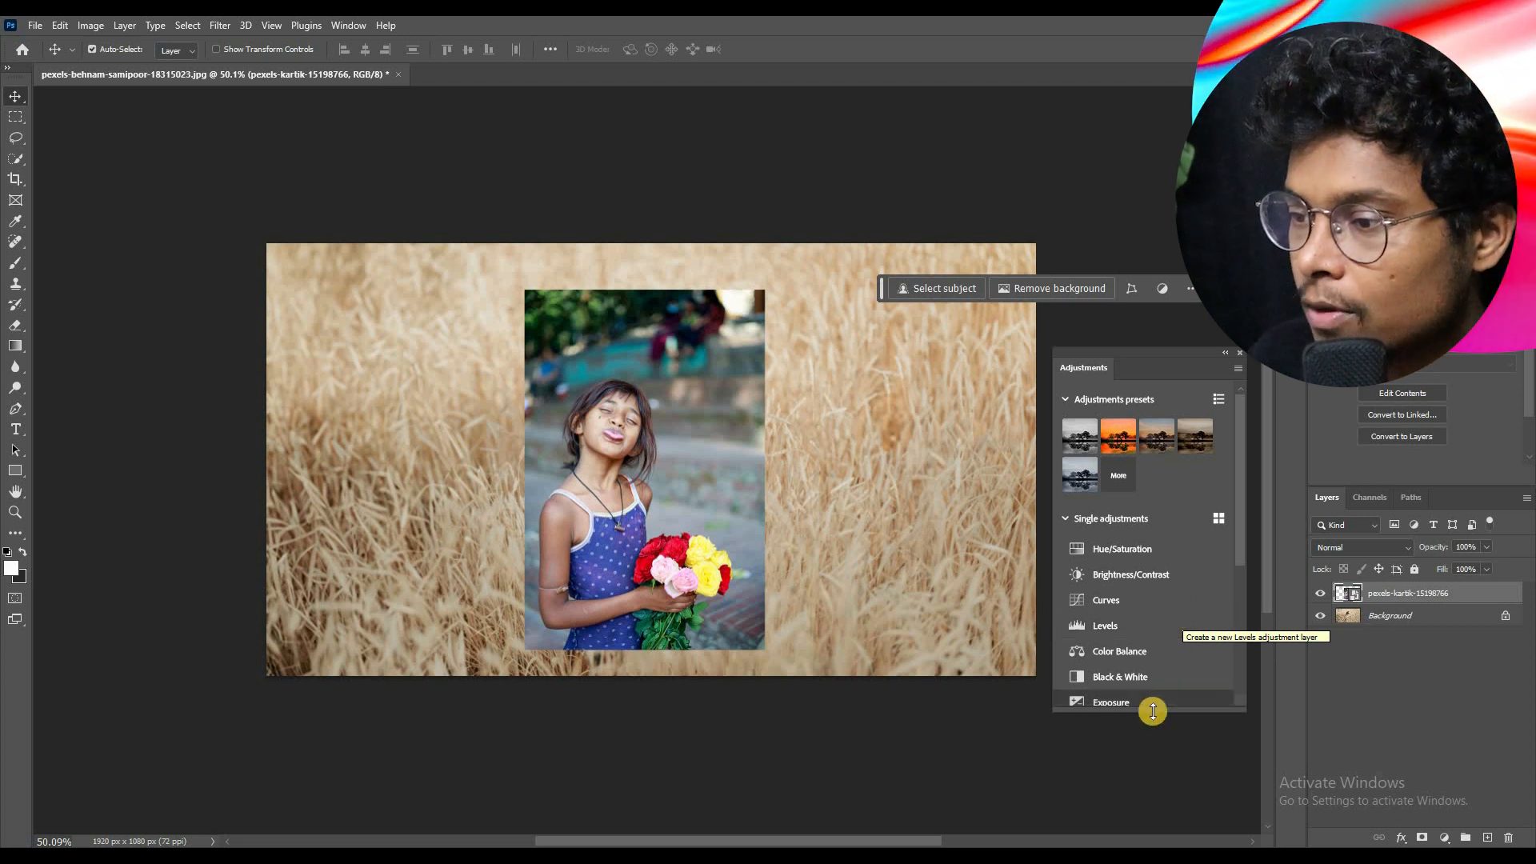
{"action": "left_click_drag", "start_coordinate": [1151, 709], "coordinate": [1152, 764]}
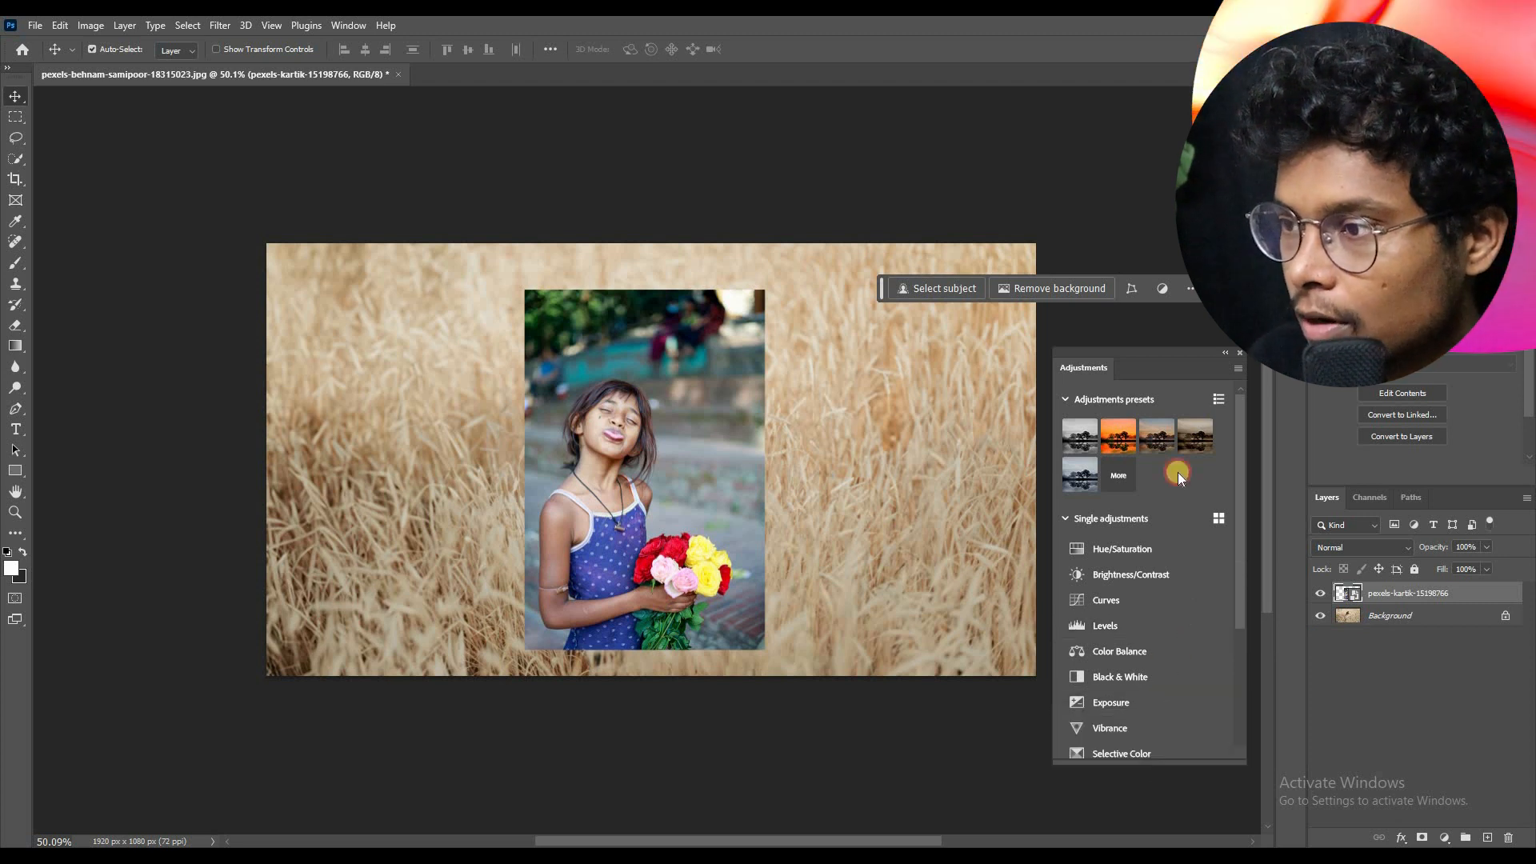
{"action": "left_click", "coordinate": [1189, 309]}
{"action": "left_click", "coordinate": [1130, 246]}
{"action": "left_click_drag", "start_coordinate": [1134, 356], "coordinate": [1134, 120]}
Step: Delete the placed pexels-kartik-15198766 photo layer, keeping only the Background
{"action": "left_click", "coordinate": [631, 432]}
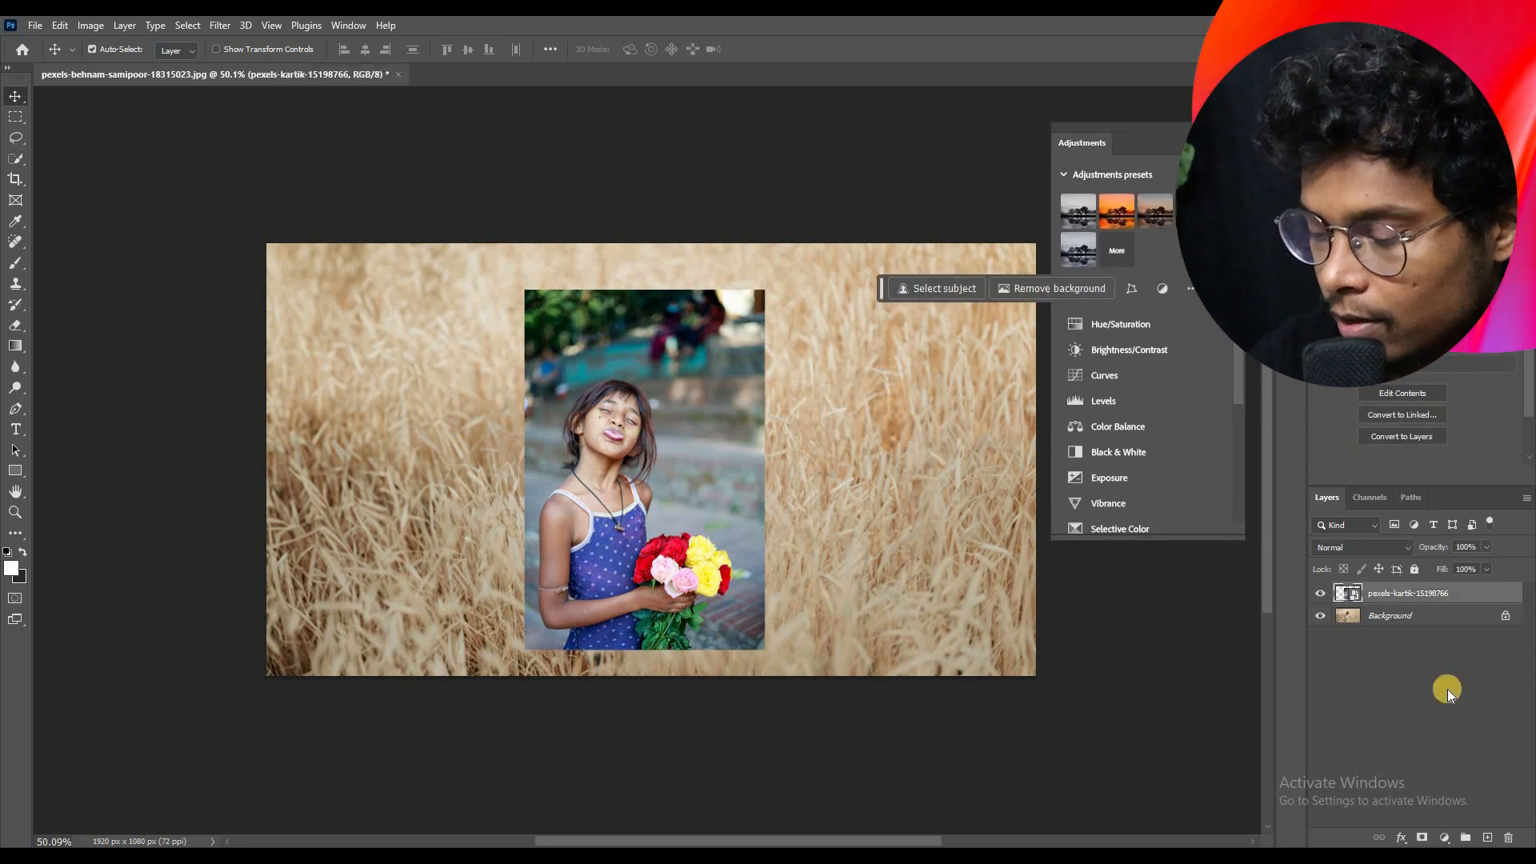
{"action": "left_click", "coordinate": [1347, 696]}
{"action": "left_click", "coordinate": [1413, 599]}
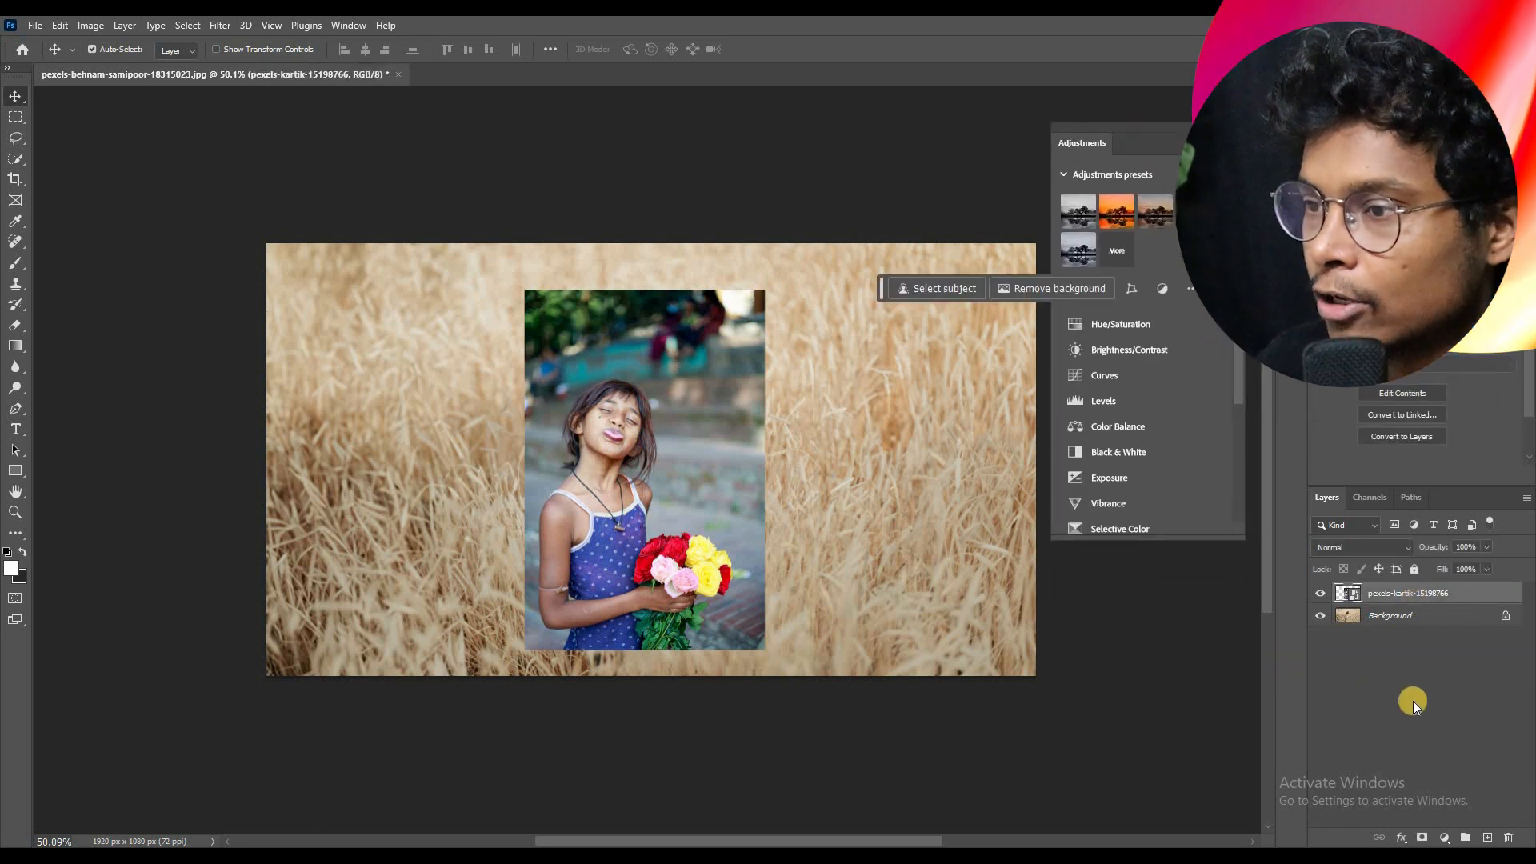
{"action": "key", "text": "Delete"}
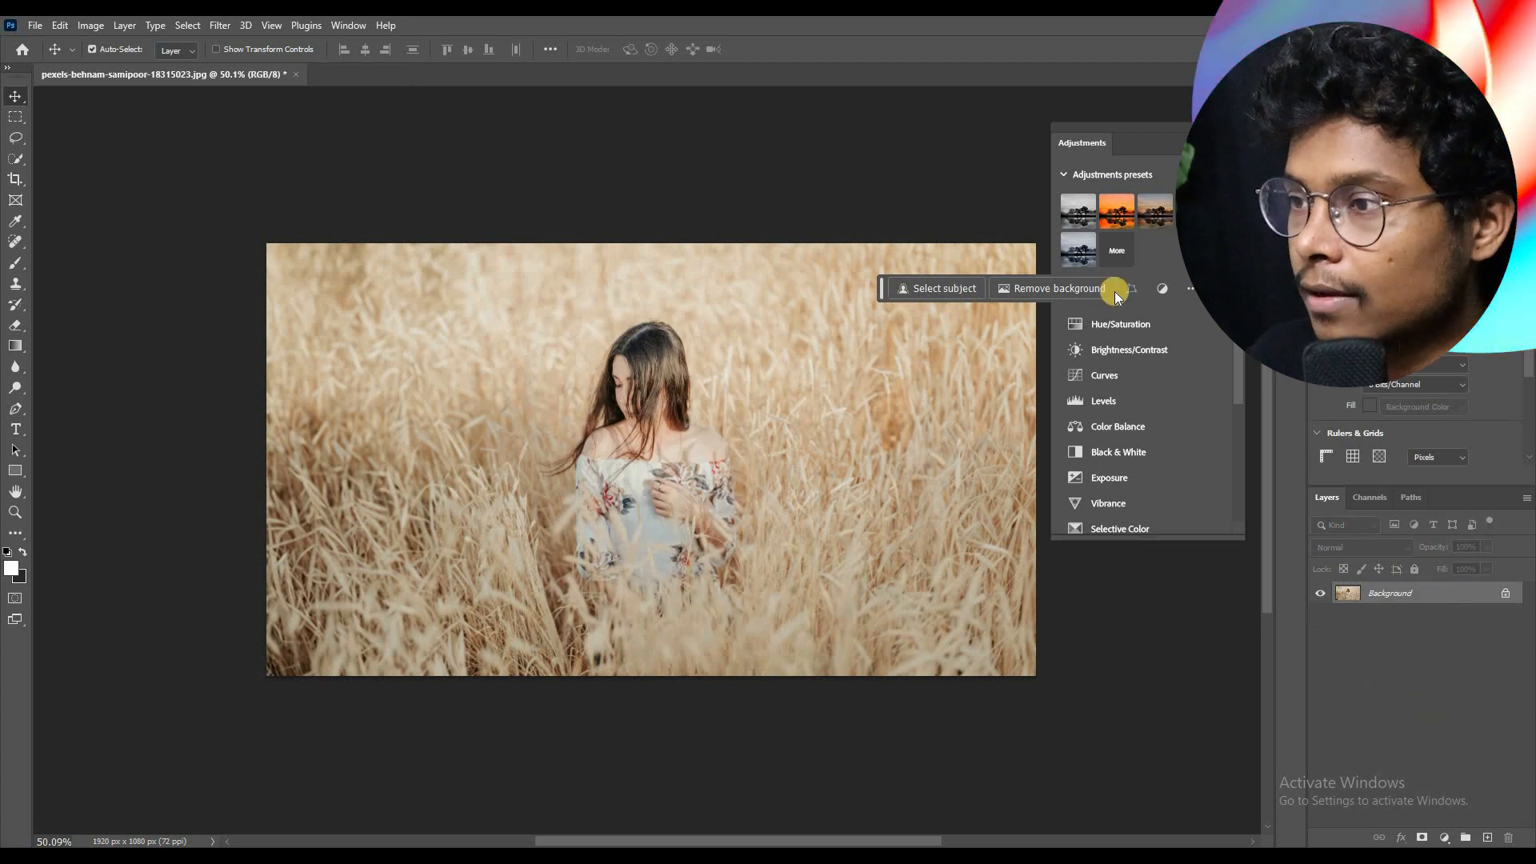
Step: Move the contextual task bar below the wheat-field photo and the floating adjustments list beside it, clear of the image
{"action": "left_click_drag", "start_coordinate": [882, 286], "coordinate": [400, 486]}
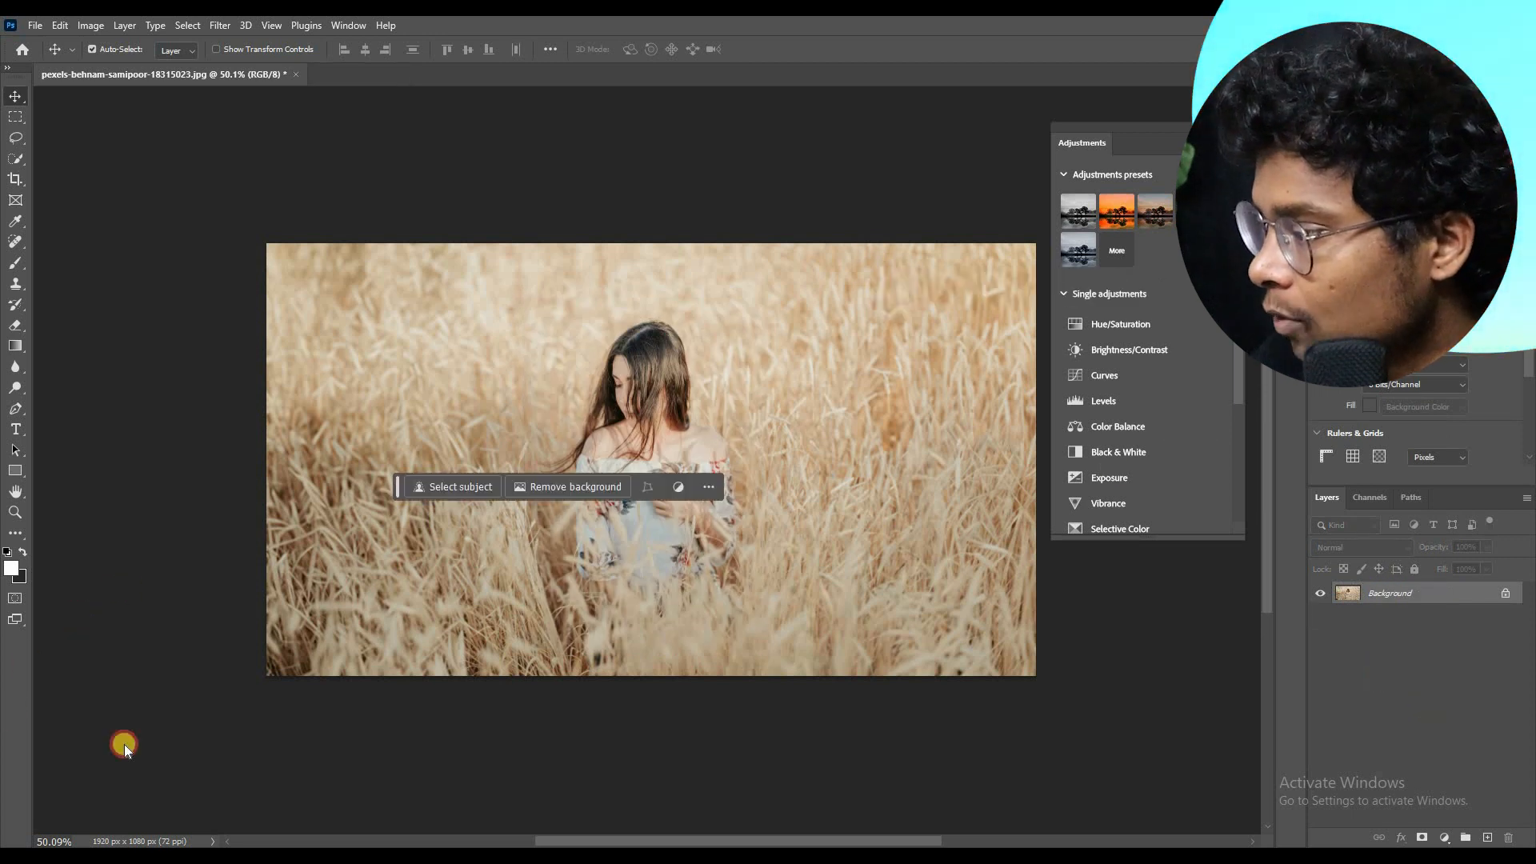
{"action": "left_click_drag", "start_coordinate": [124, 746], "coordinate": [116, 733]}
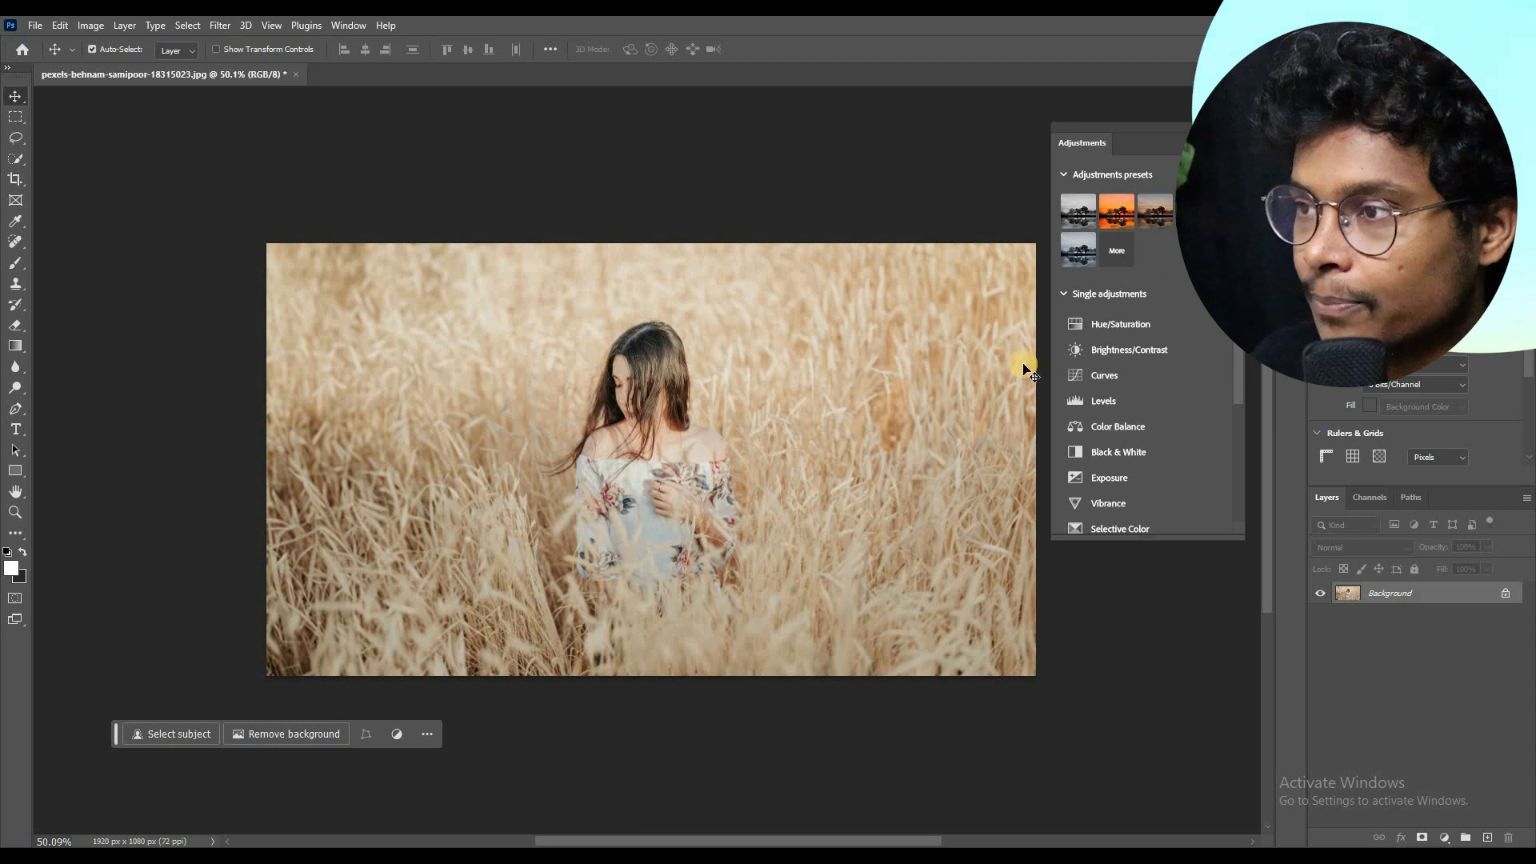
{"action": "left_click_drag", "start_coordinate": [971, 176], "coordinate": [1008, 178]}
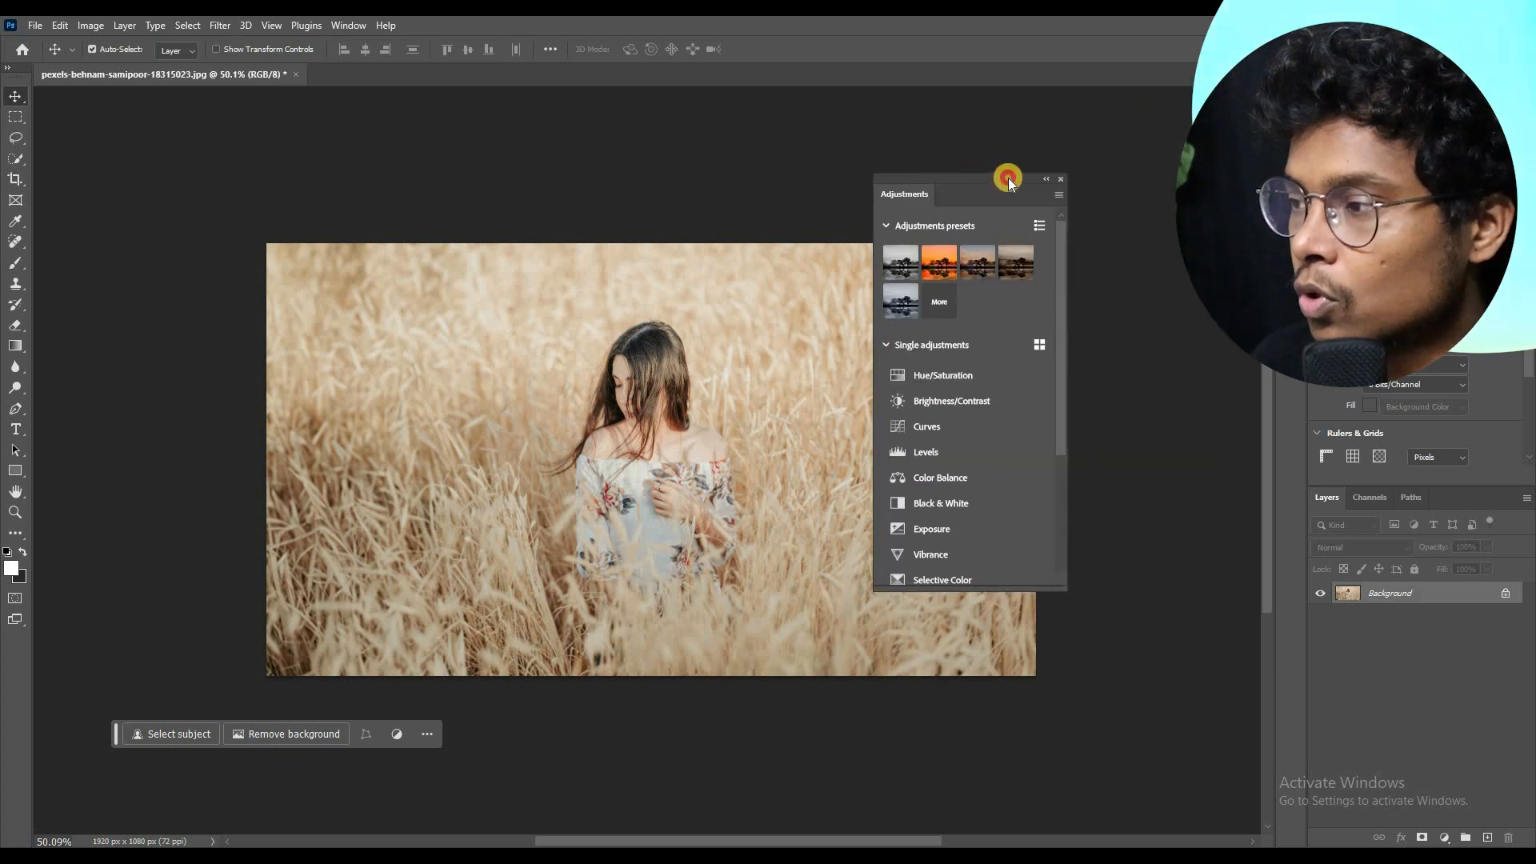
{"action": "scroll", "coordinate": [497, 432], "scroll_direction": "down", "scroll_amount": 3}
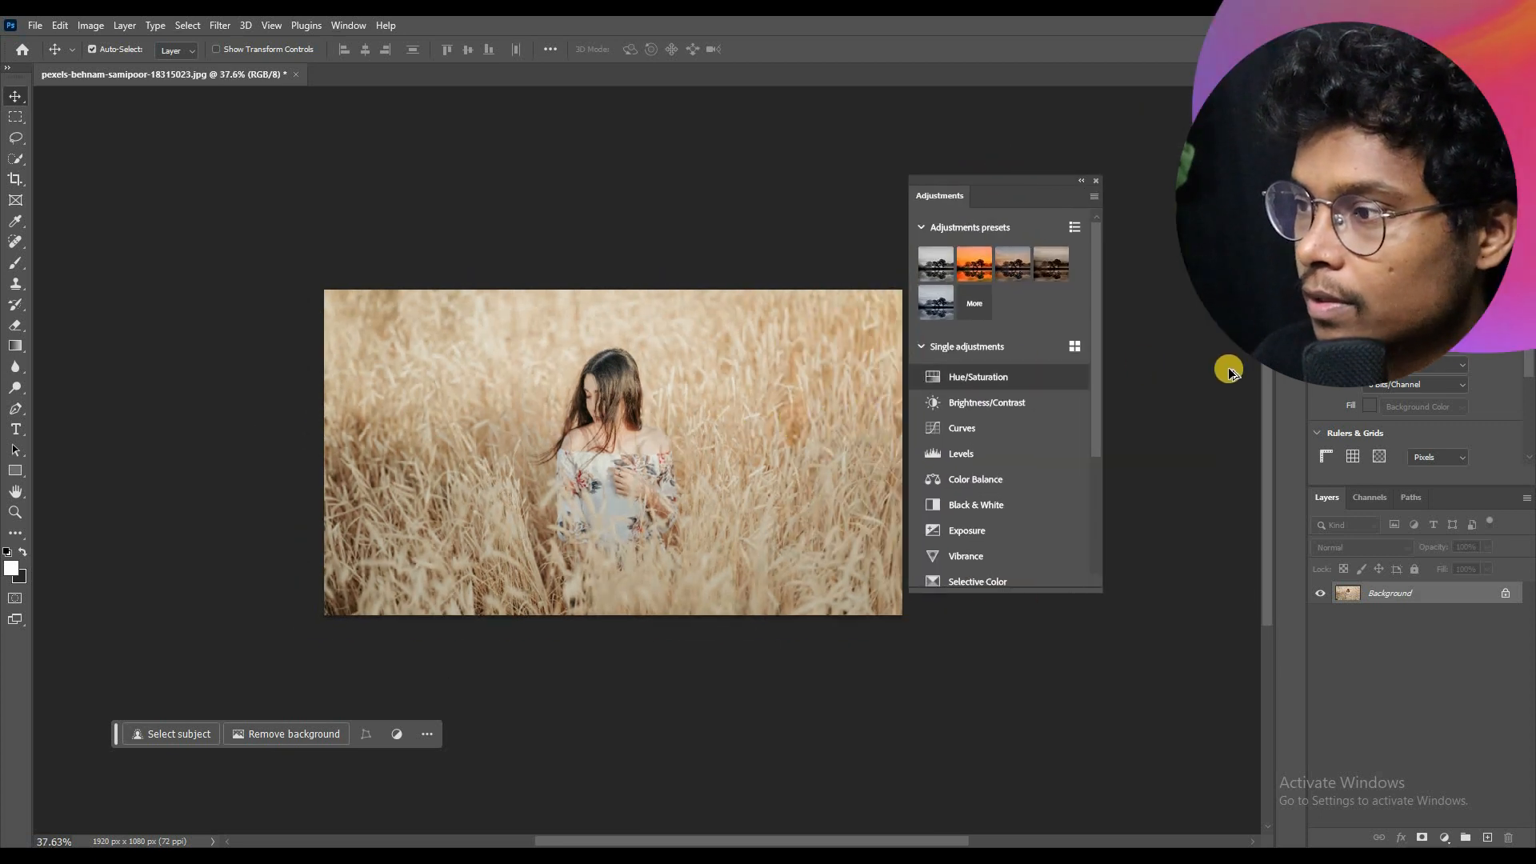
{"action": "scroll", "coordinate": [1227, 367], "scroll_direction": "up", "scroll_amount": 4}
{"action": "left_click_drag", "start_coordinate": [1119, 197], "coordinate": [1137, 313]}
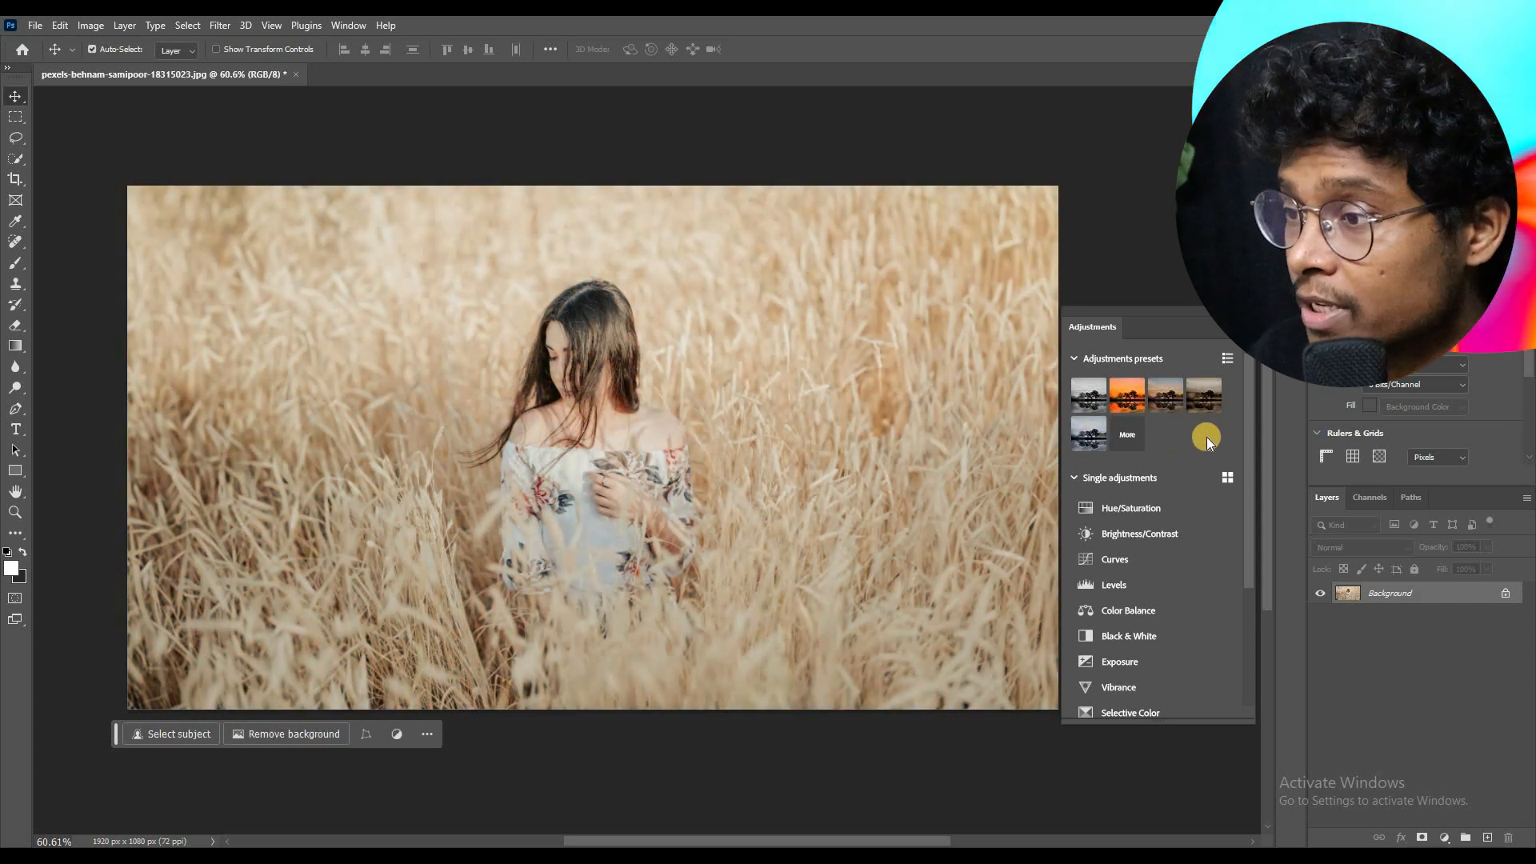
Step: Show all adjustment presets and apply the Darker preset from the Portraits group to the photo
{"action": "left_click", "coordinate": [1129, 441]}
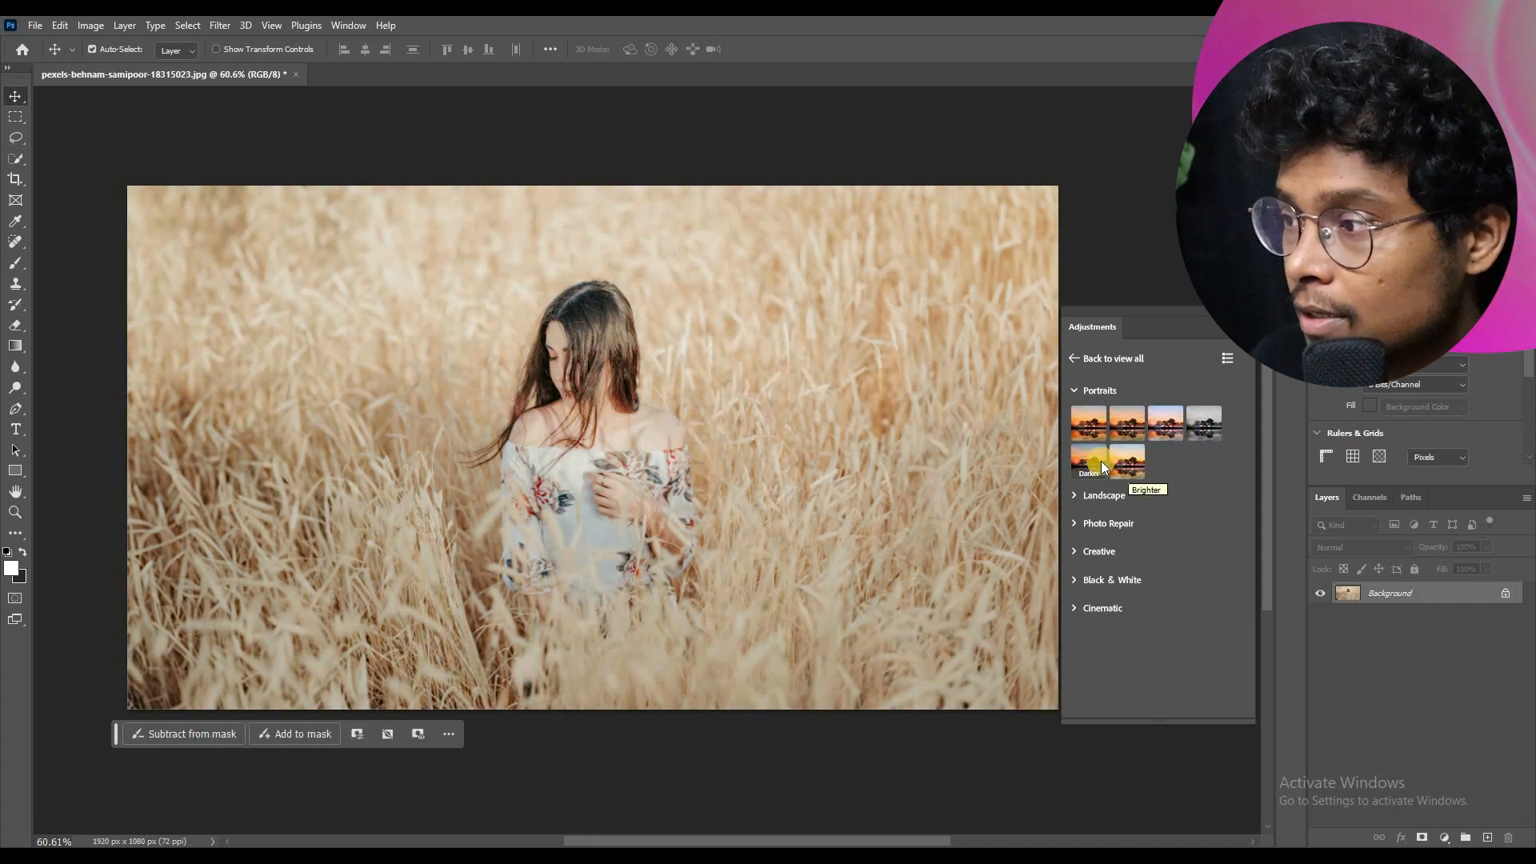
{"action": "left_click", "coordinate": [1096, 461]}
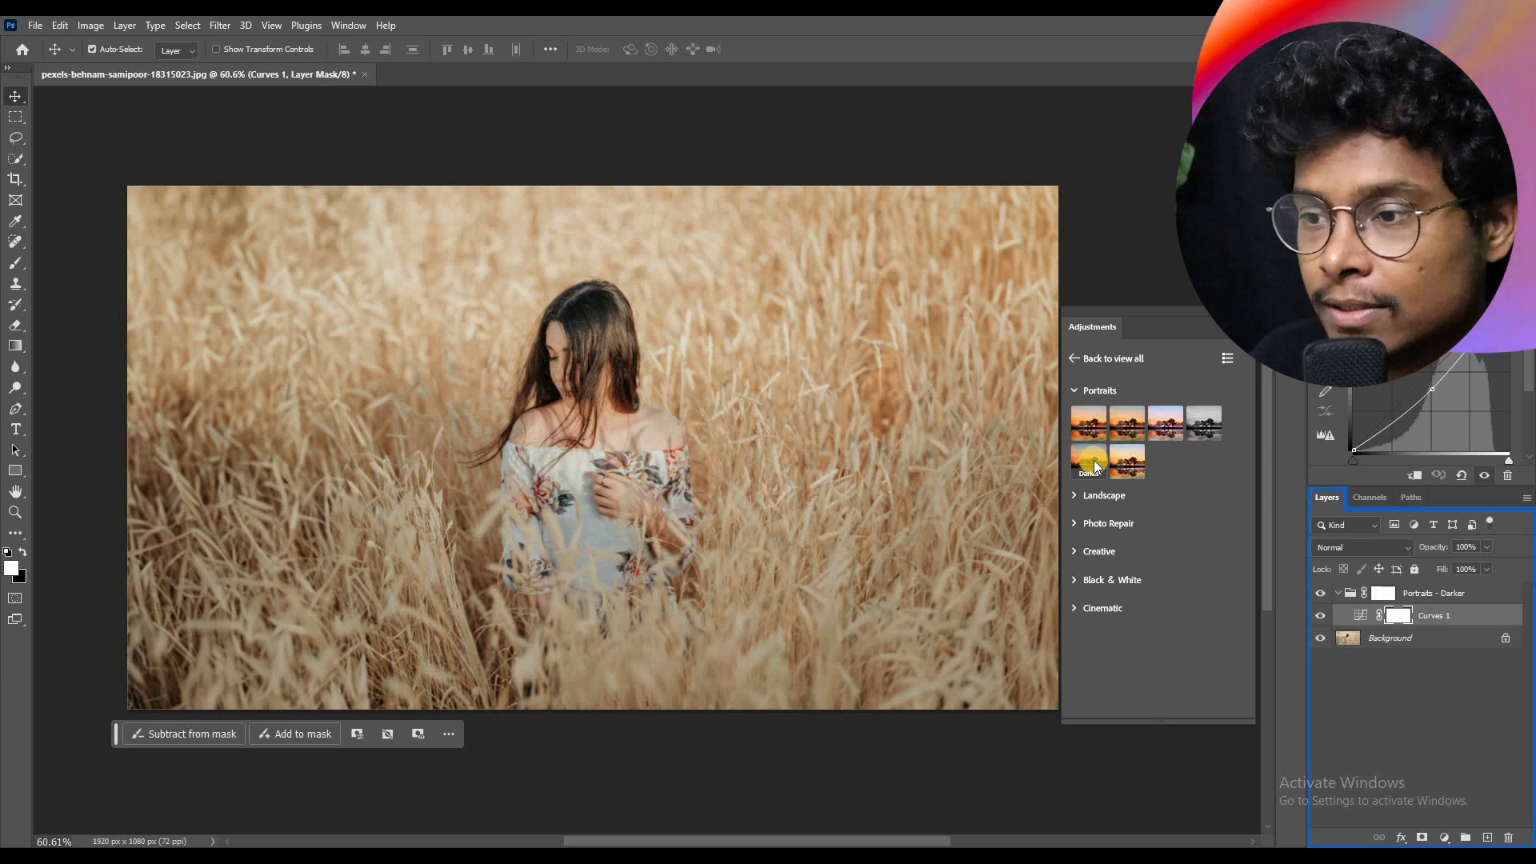
{"action": "left_click", "coordinate": [1365, 694]}
Step: Select the Curves 1 adjustment inside the preset group and raise its RGB midpoint to brighten the photo
{"action": "left_click", "coordinate": [1357, 625]}
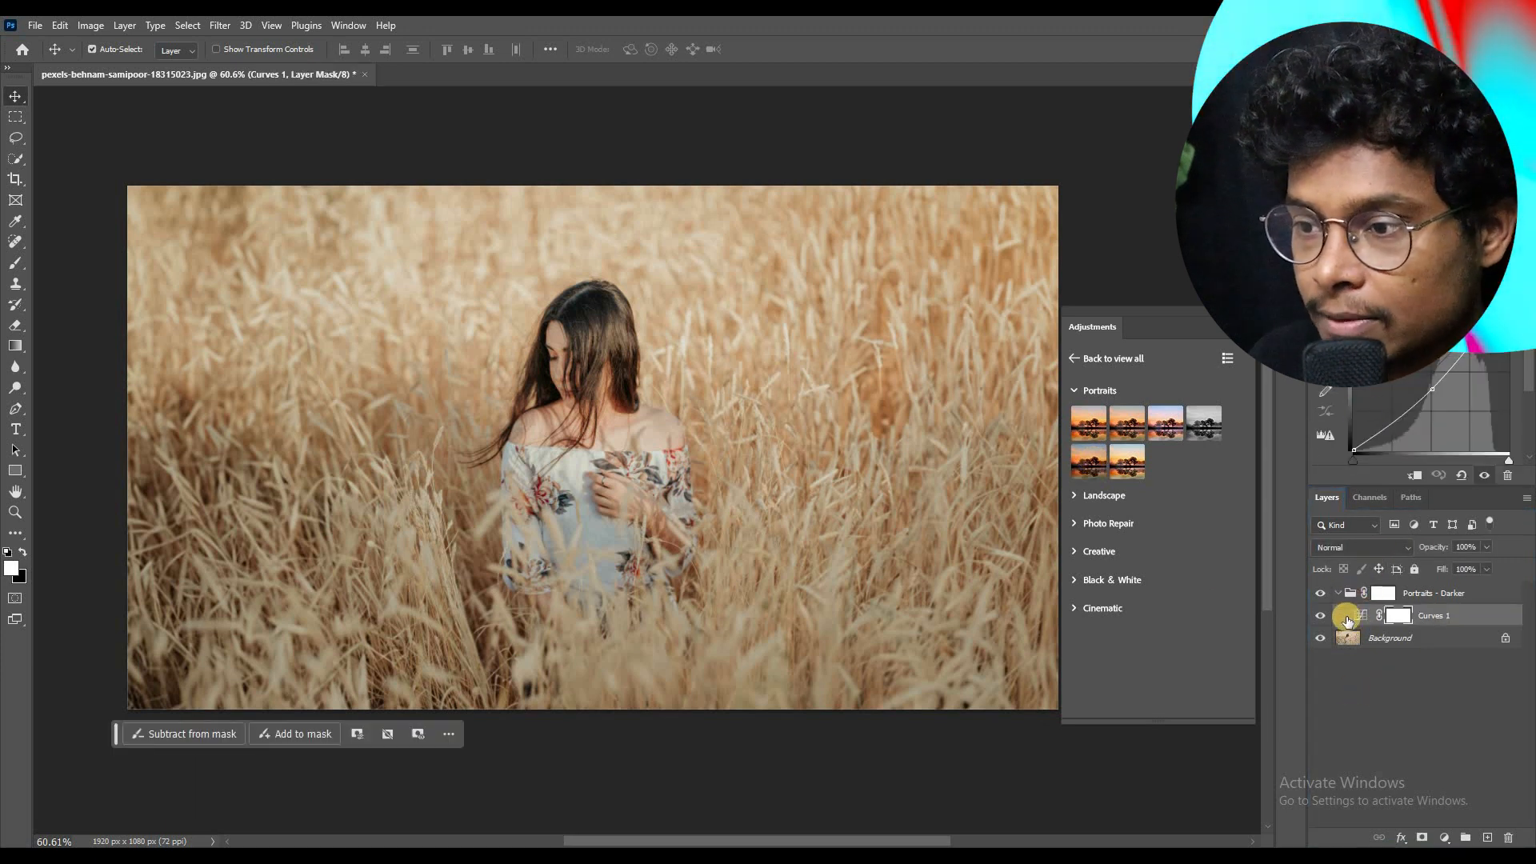
{"action": "left_click", "coordinate": [1355, 614]}
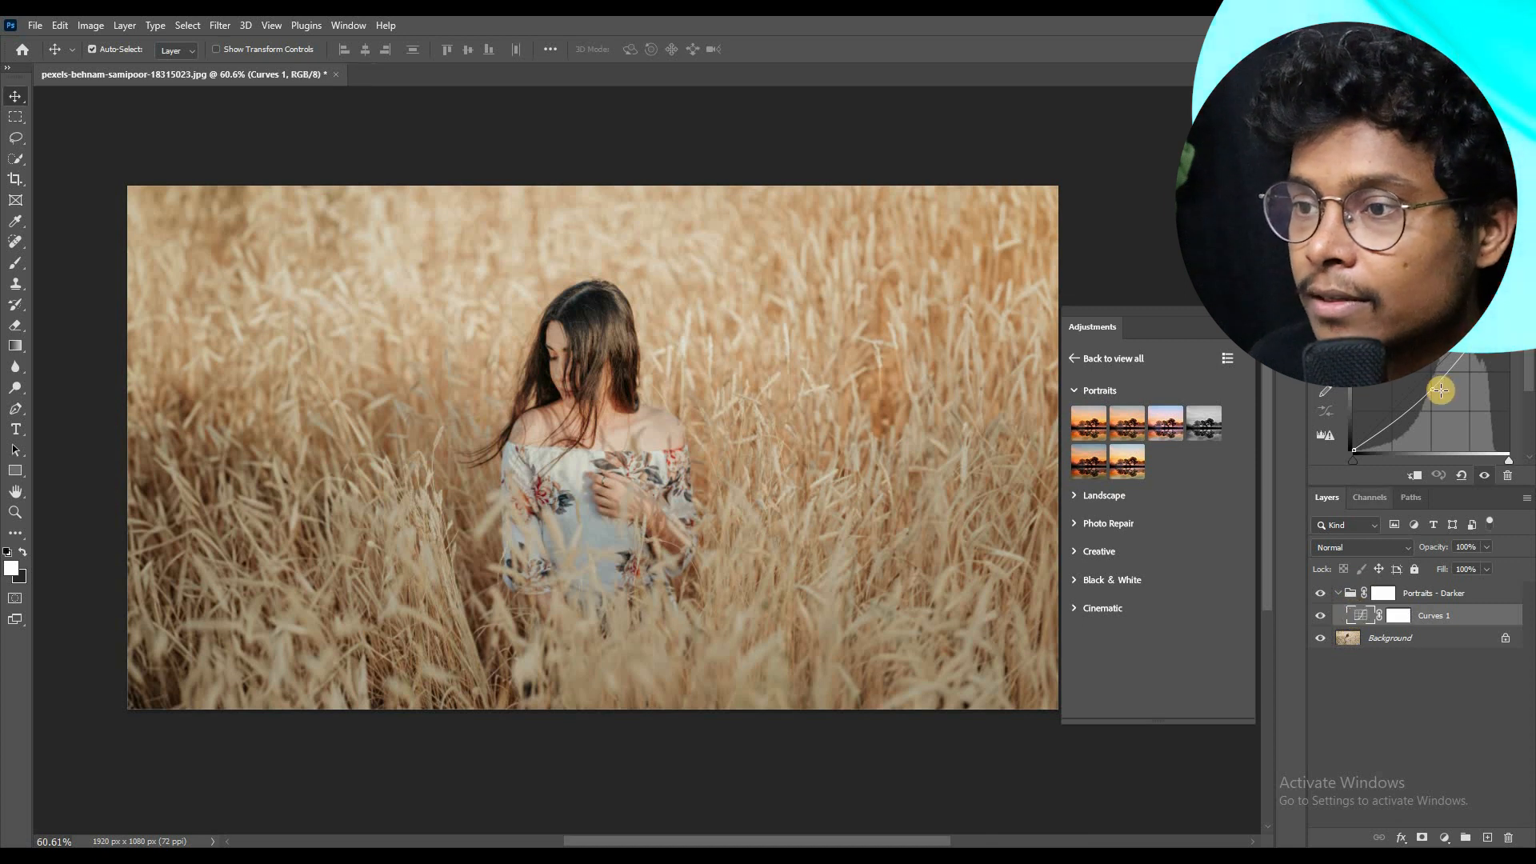
{"action": "left_click_drag", "start_coordinate": [1437, 395], "coordinate": [1436, 373]}
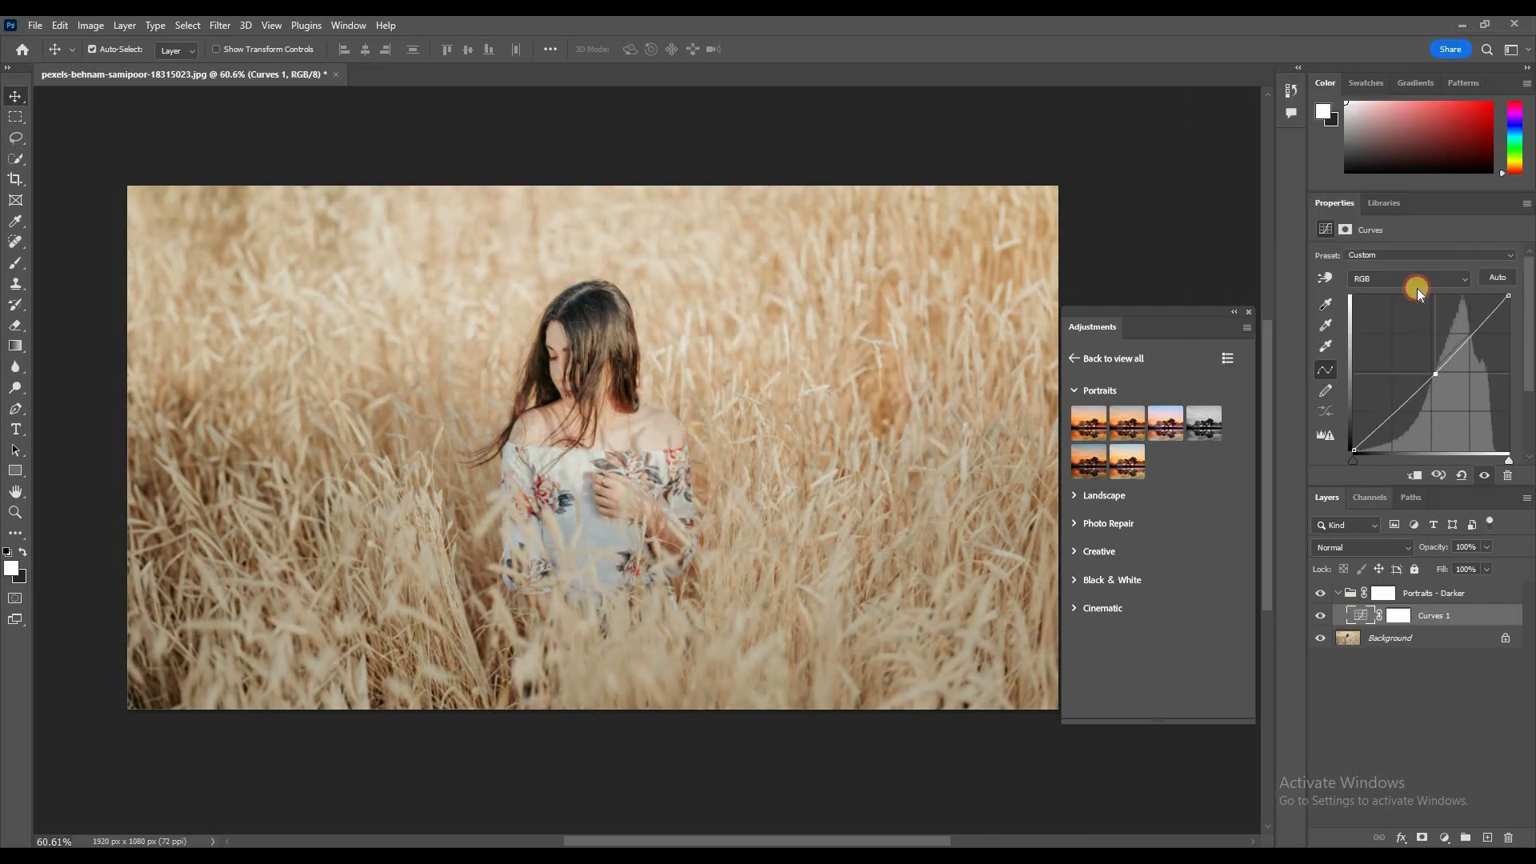
Step: In the Red channel of Curves 1, lower the curve at the midtones and the highlights with two points
{"action": "left_click", "coordinate": [1417, 280]}
{"action": "left_click", "coordinate": [1407, 307]}
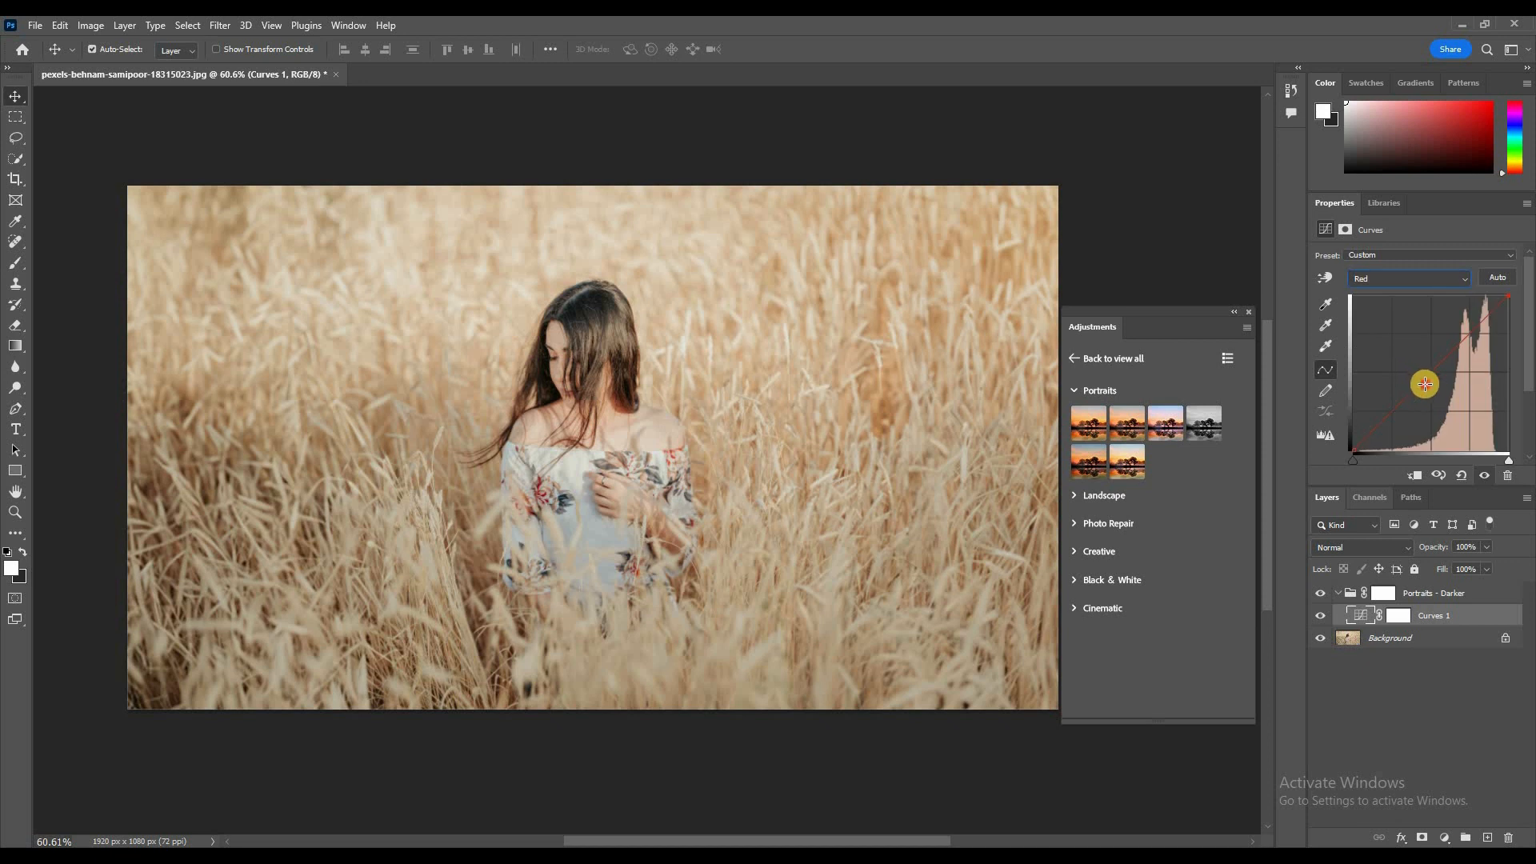
{"action": "left_click_drag", "start_coordinate": [1432, 395], "coordinate": [1438, 393]}
{"action": "mouse_move", "coordinate": [1475, 342]}
{"action": "left_mouse_down"}
{"action": "mouse_move", "coordinate": [1471, 320]}
{"action": "mouse_move", "coordinate": [1484, 337]}
{"action": "left_mouse_up"}
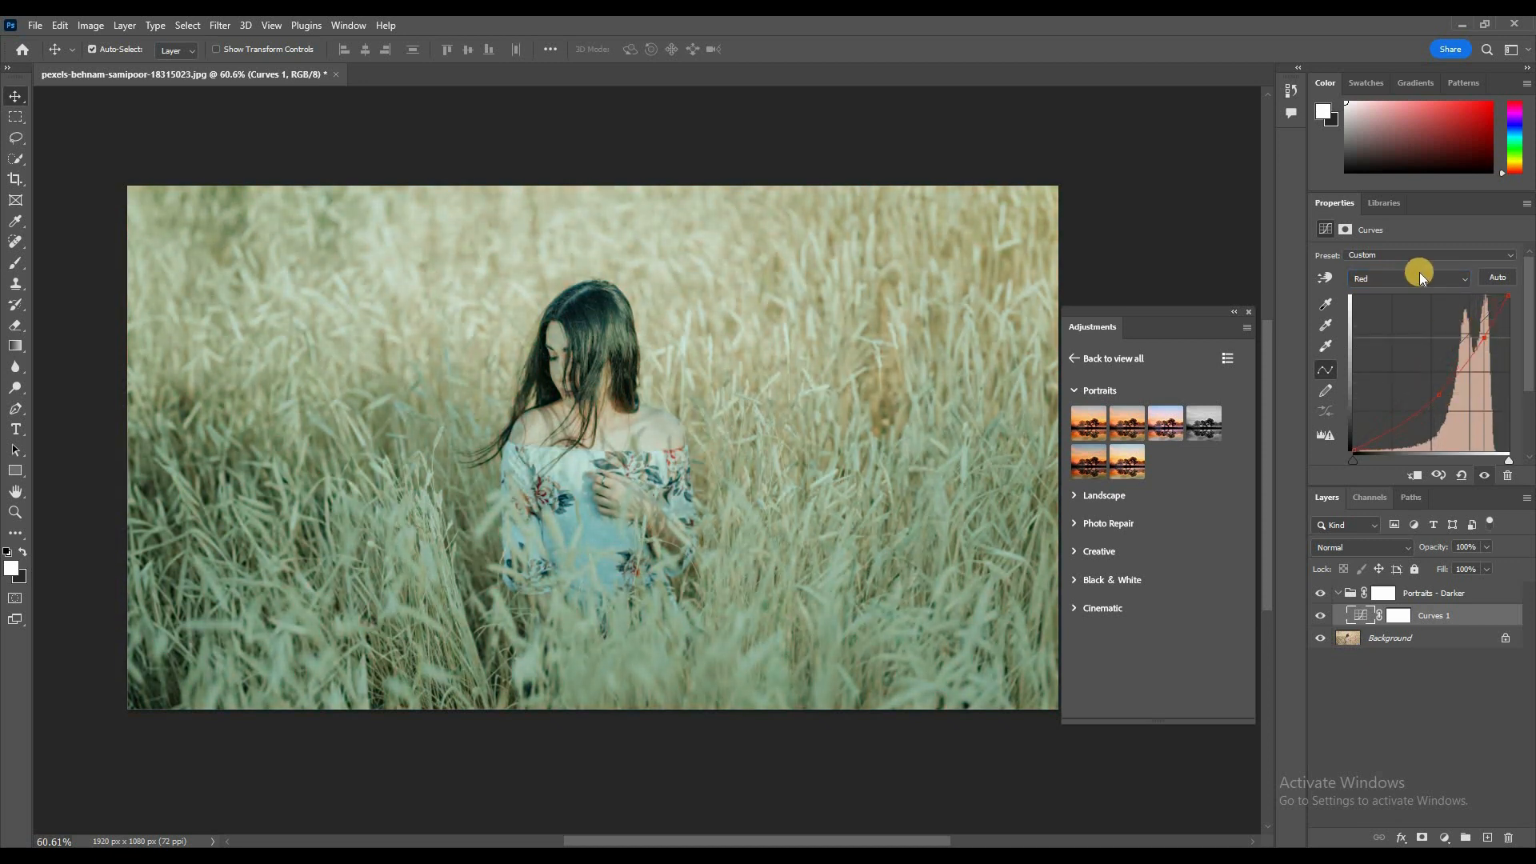
Step: In the Blue channel of Curves 1, pull the curve's midpoint slightly down
{"action": "left_click", "coordinate": [1408, 281]}
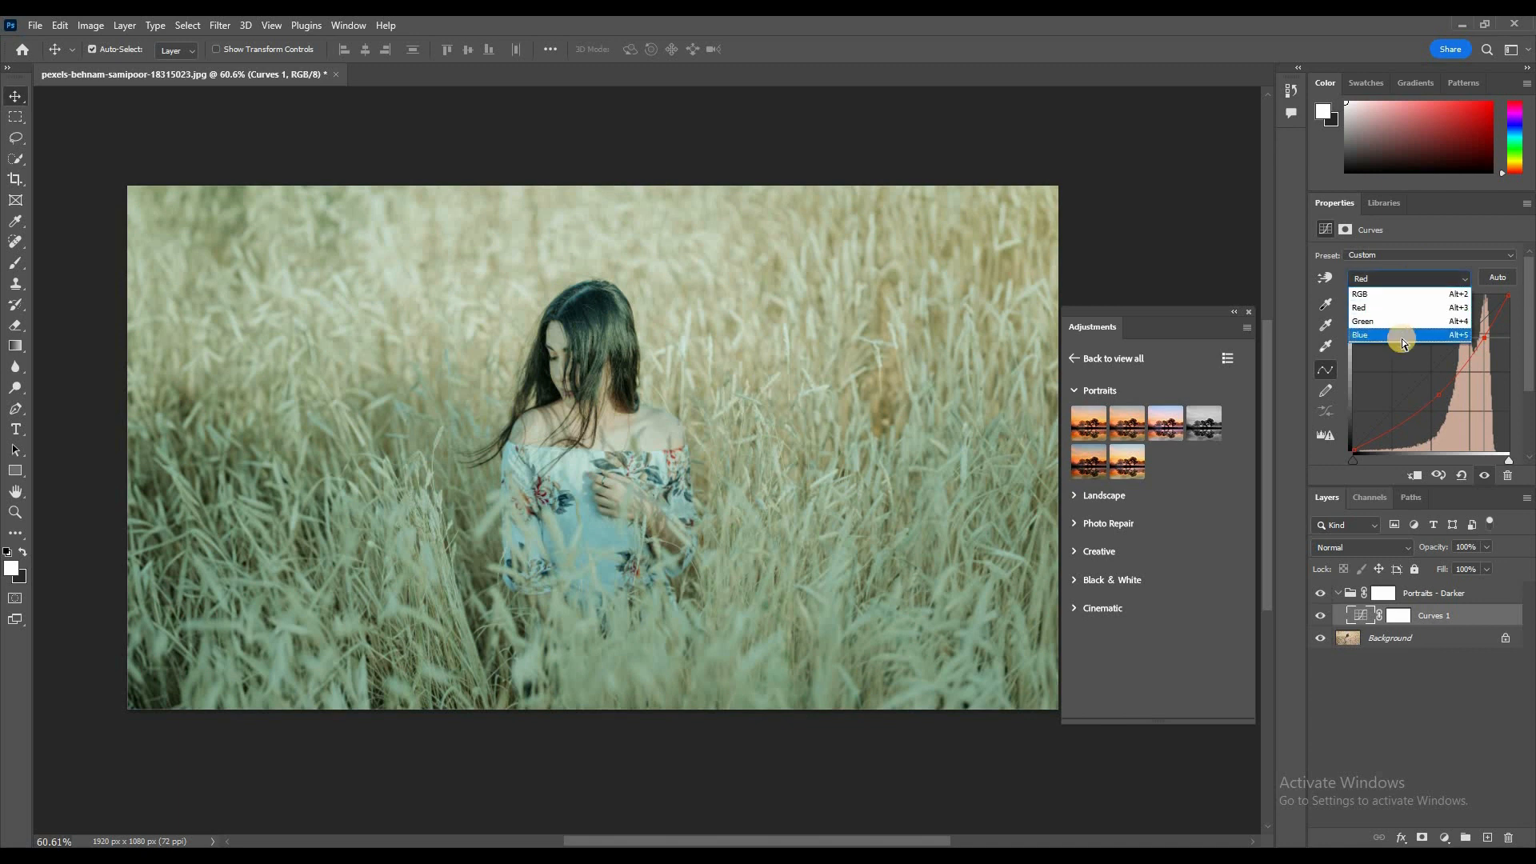
{"action": "left_click", "coordinate": [1402, 338]}
{"action": "mouse_move", "coordinate": [1422, 393]}
{"action": "left_mouse_down"}
{"action": "mouse_move", "coordinate": [1416, 365]}
{"action": "mouse_move", "coordinate": [1429, 382]}
{"action": "left_mouse_up"}
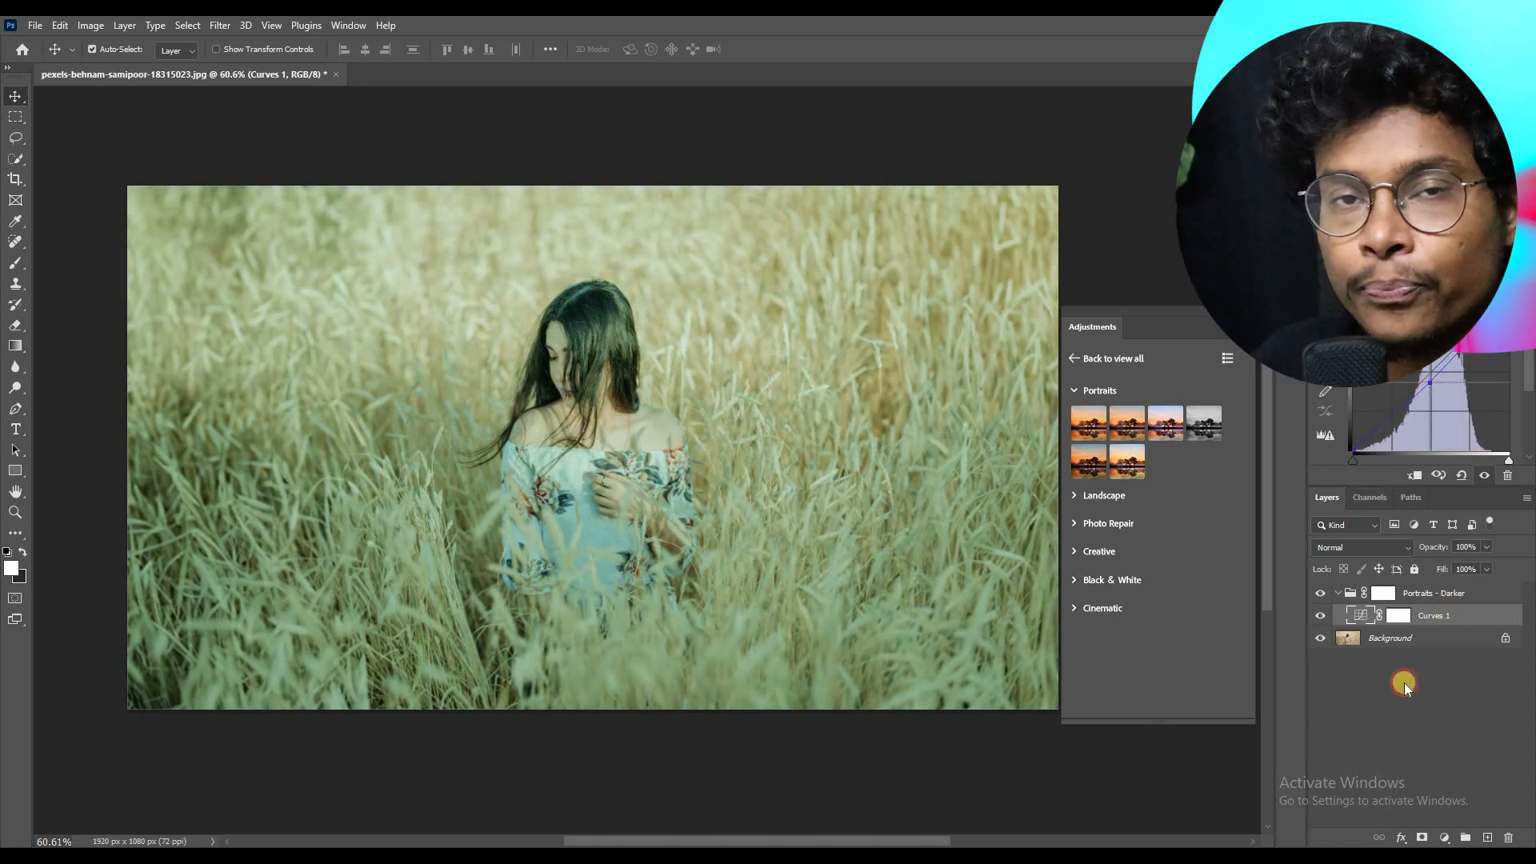
Step: Delete the Portraits - Darker preset group together with its Curves 1 adjustment
{"action": "left_click", "coordinate": [1404, 681]}
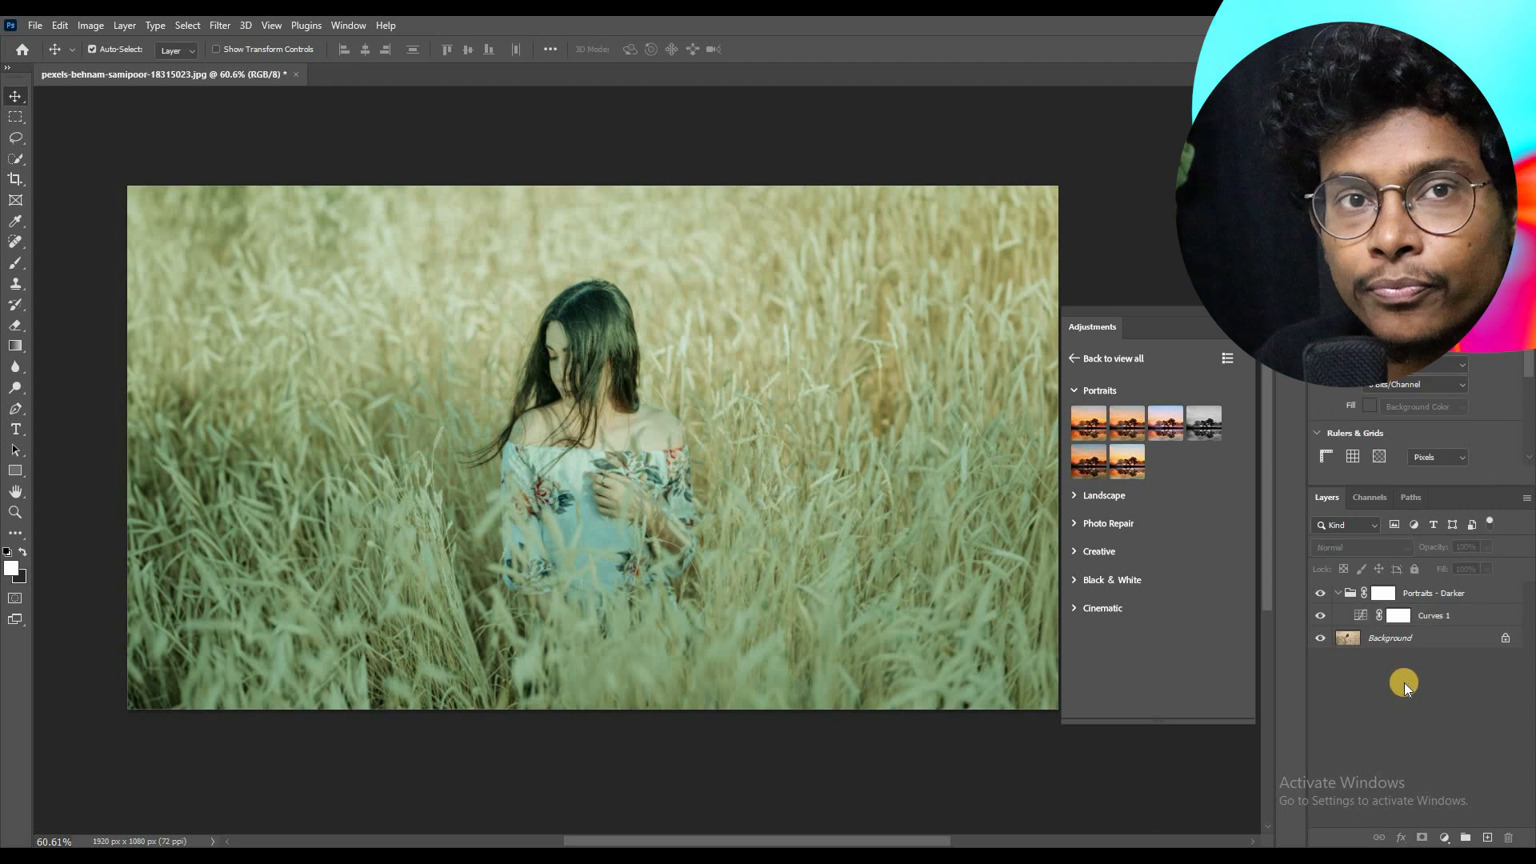
{"action": "left_click", "coordinate": [1398, 593]}
{"action": "key", "text": "Delete"}
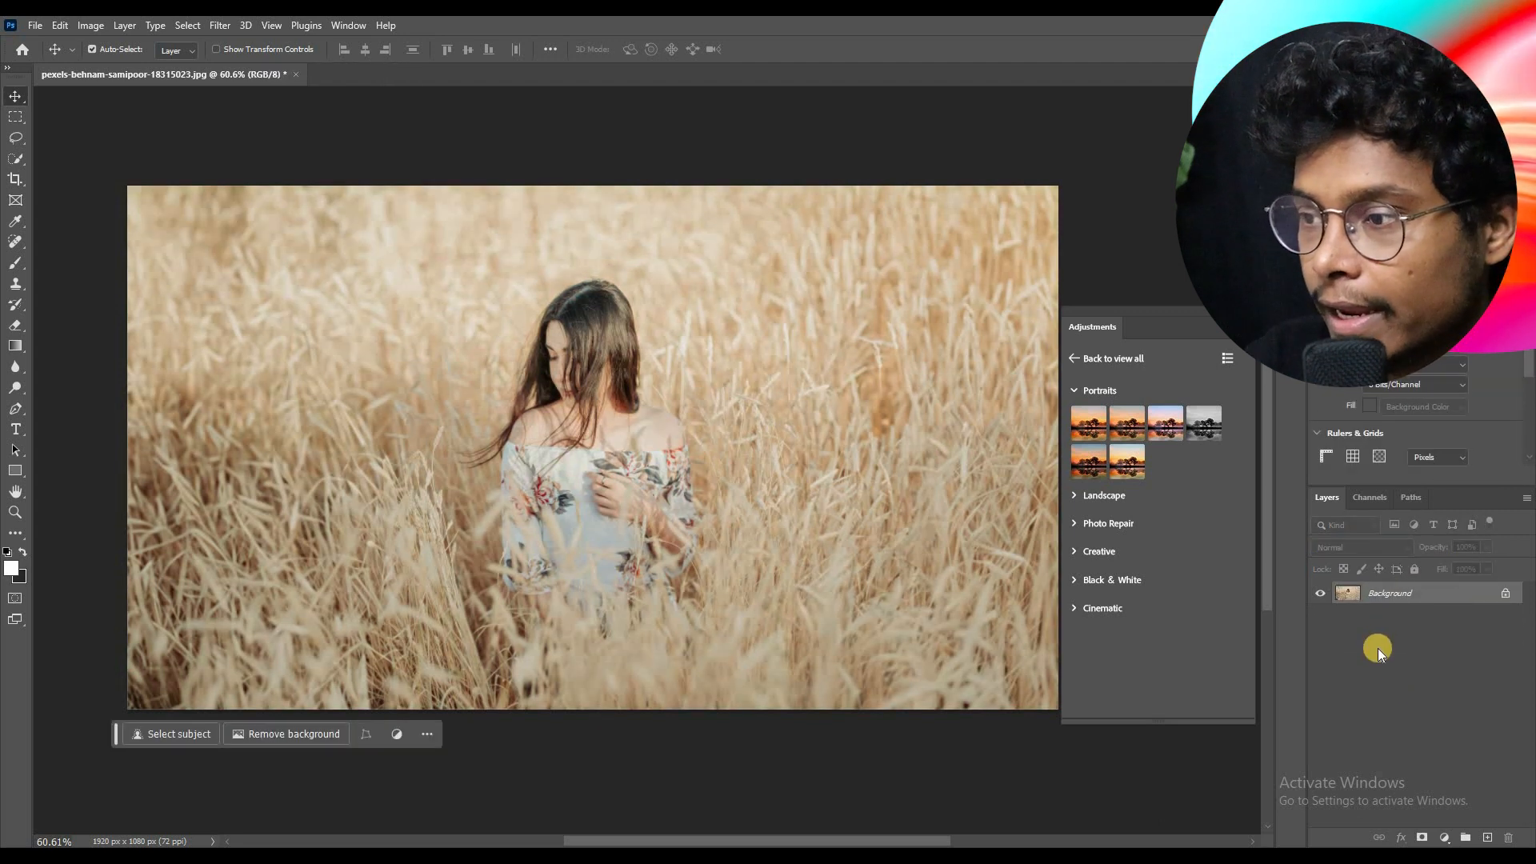
Step: Expand the Landscape and Photo Repair preset groups and apply the Warm Contrast preset from Photo Repair to the photo
{"action": "left_click", "coordinate": [1073, 494]}
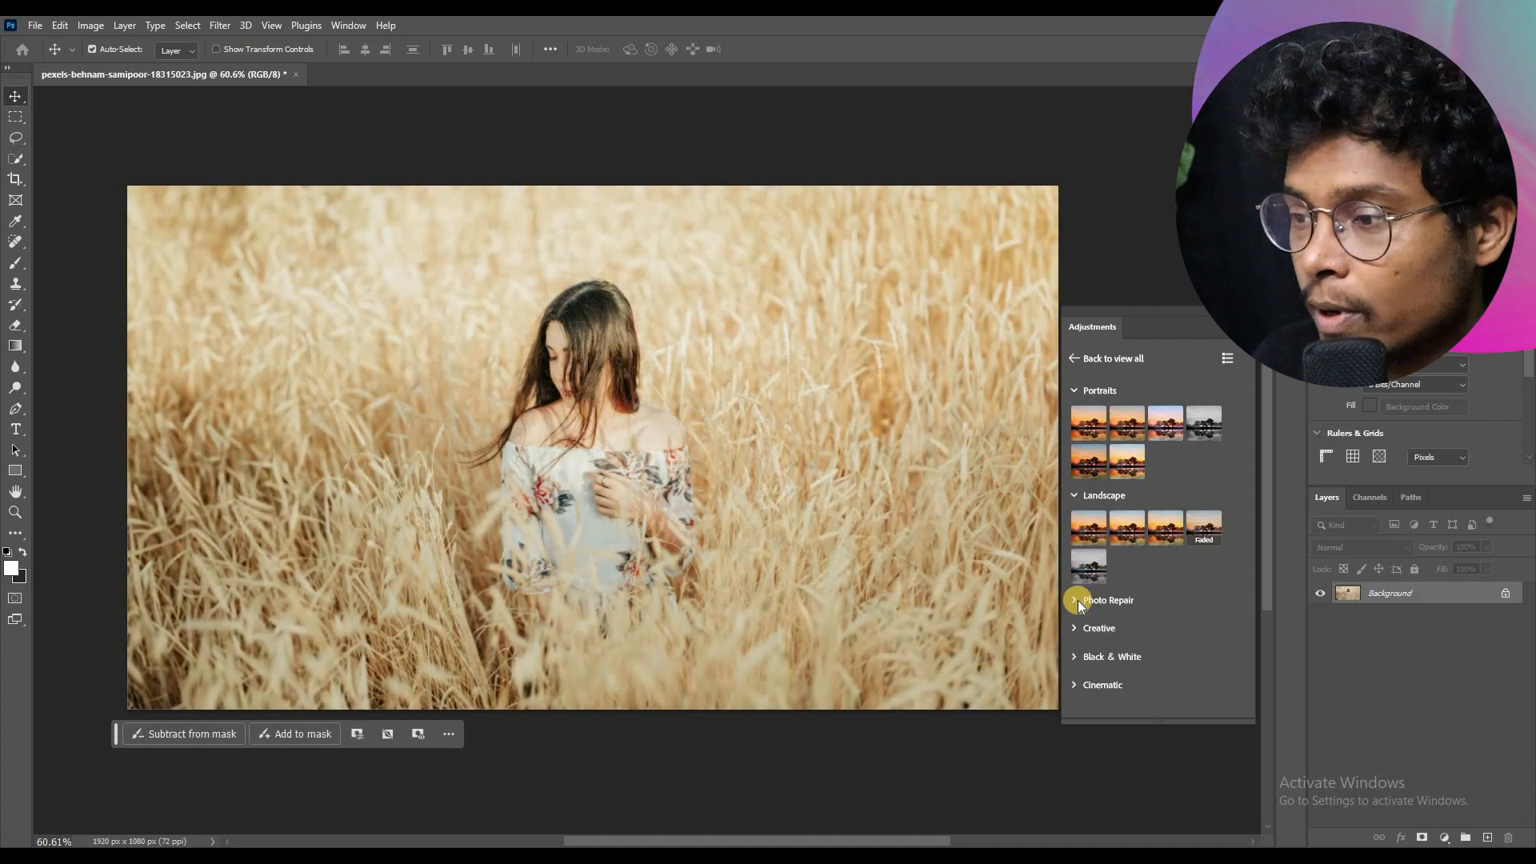
{"action": "left_click", "coordinate": [1077, 600]}
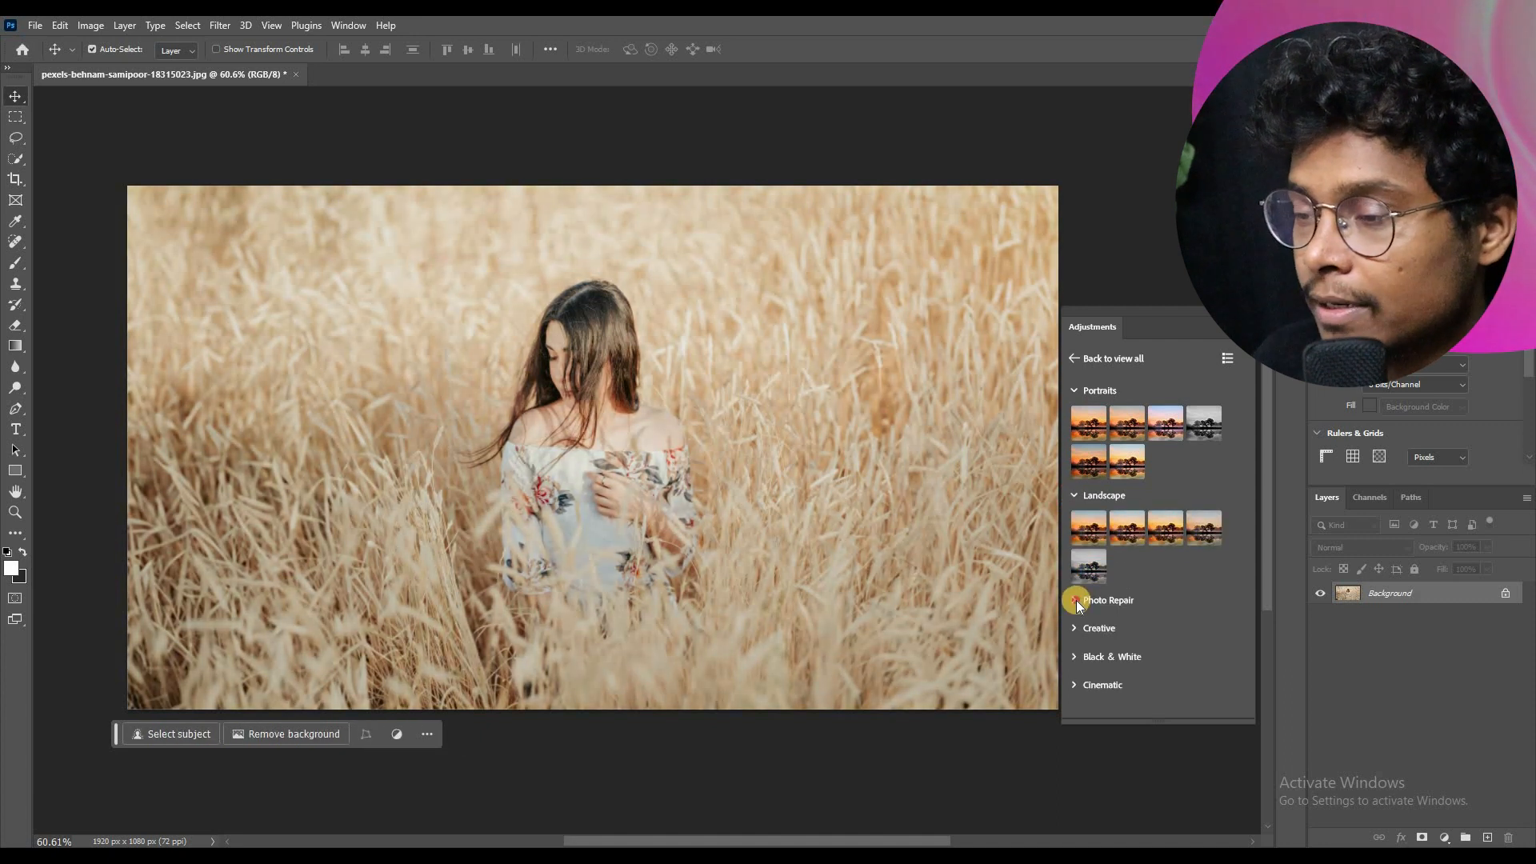
{"action": "left_click", "coordinate": [1127, 634]}
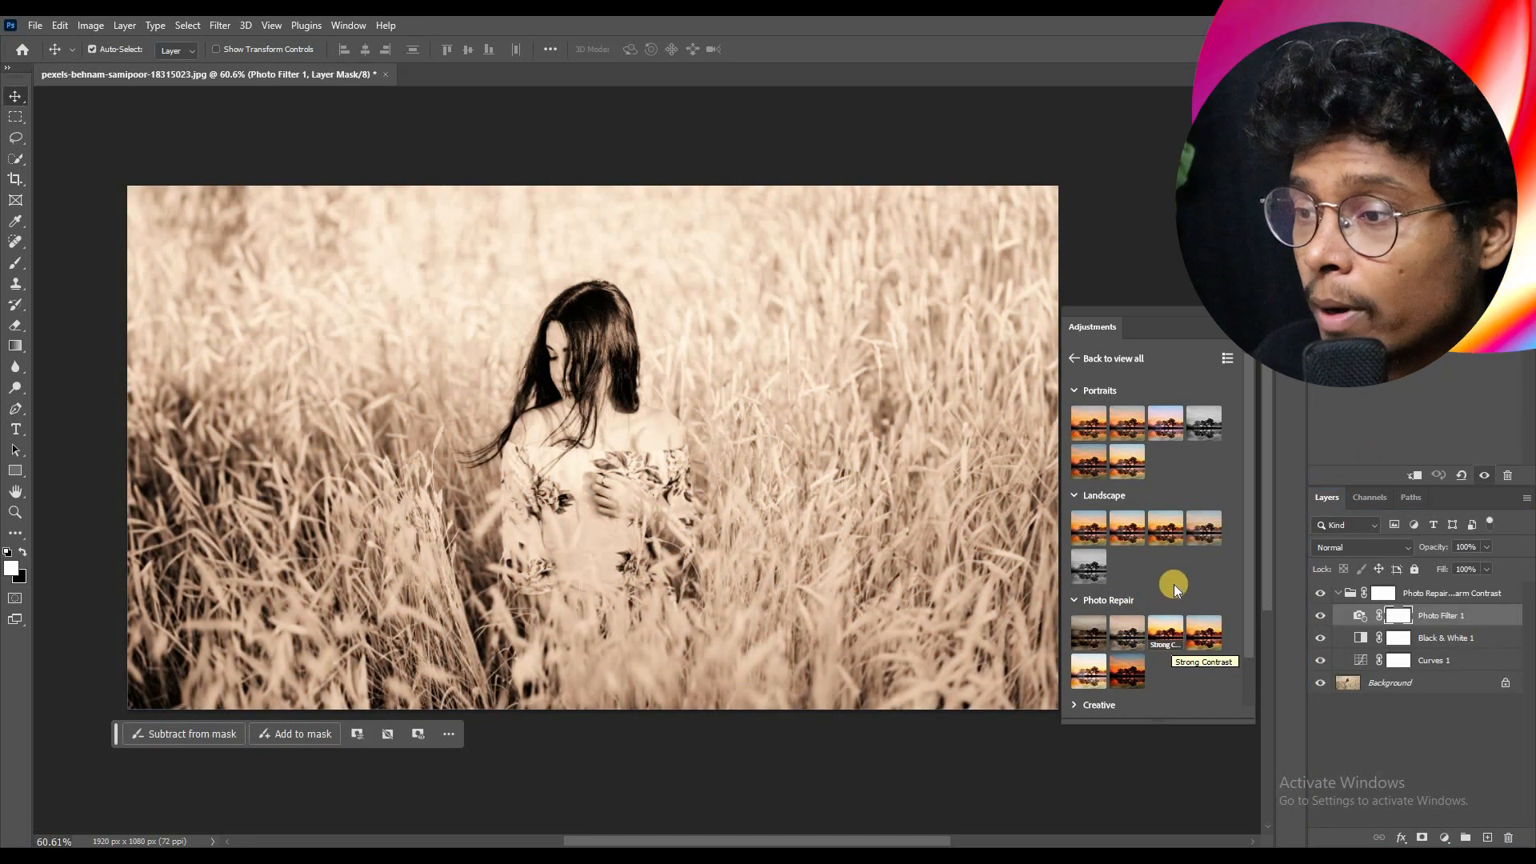
Step: Expand the Creative, Black & White and Cinematic preset groups and look through the presets they offer
{"action": "scroll", "coordinate": [1092, 648], "scroll_direction": "down", "scroll_amount": 1}
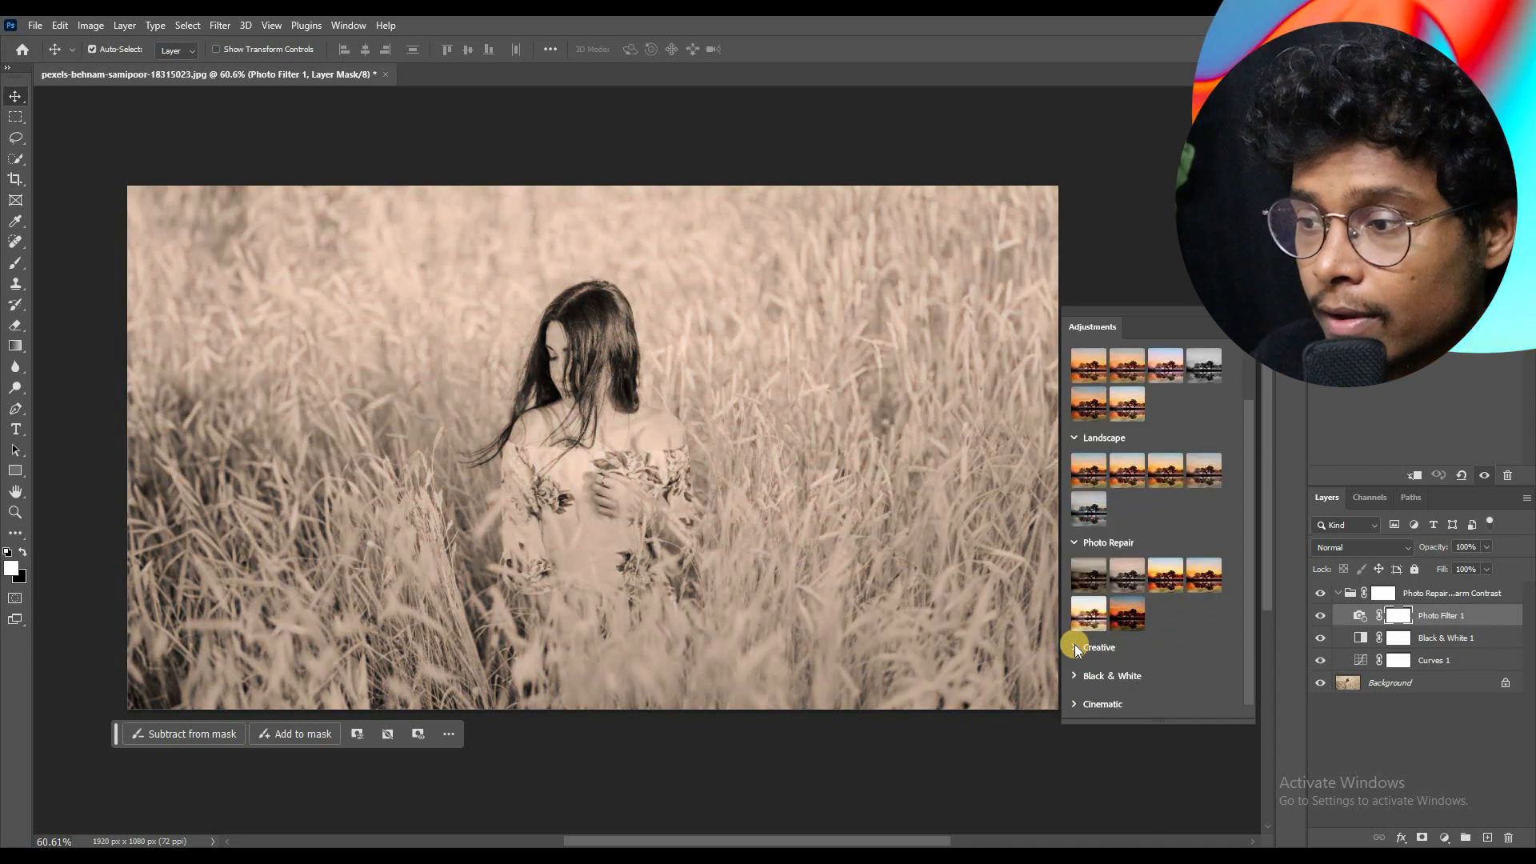
{"action": "left_click", "coordinate": [1073, 646]}
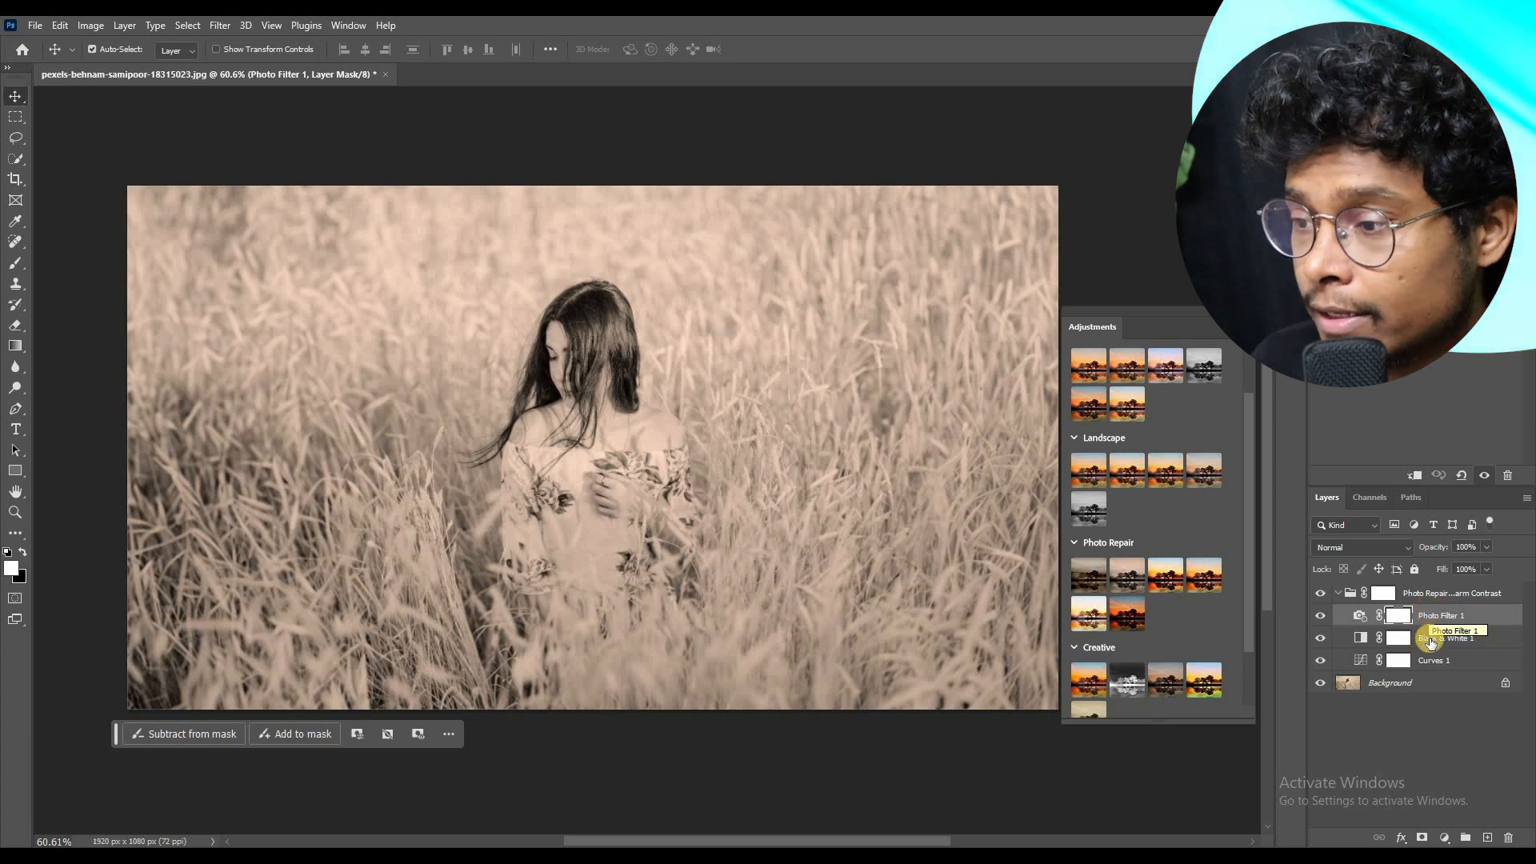
{"action": "scroll", "coordinate": [1230, 598], "scroll_direction": "down", "scroll_amount": 2}
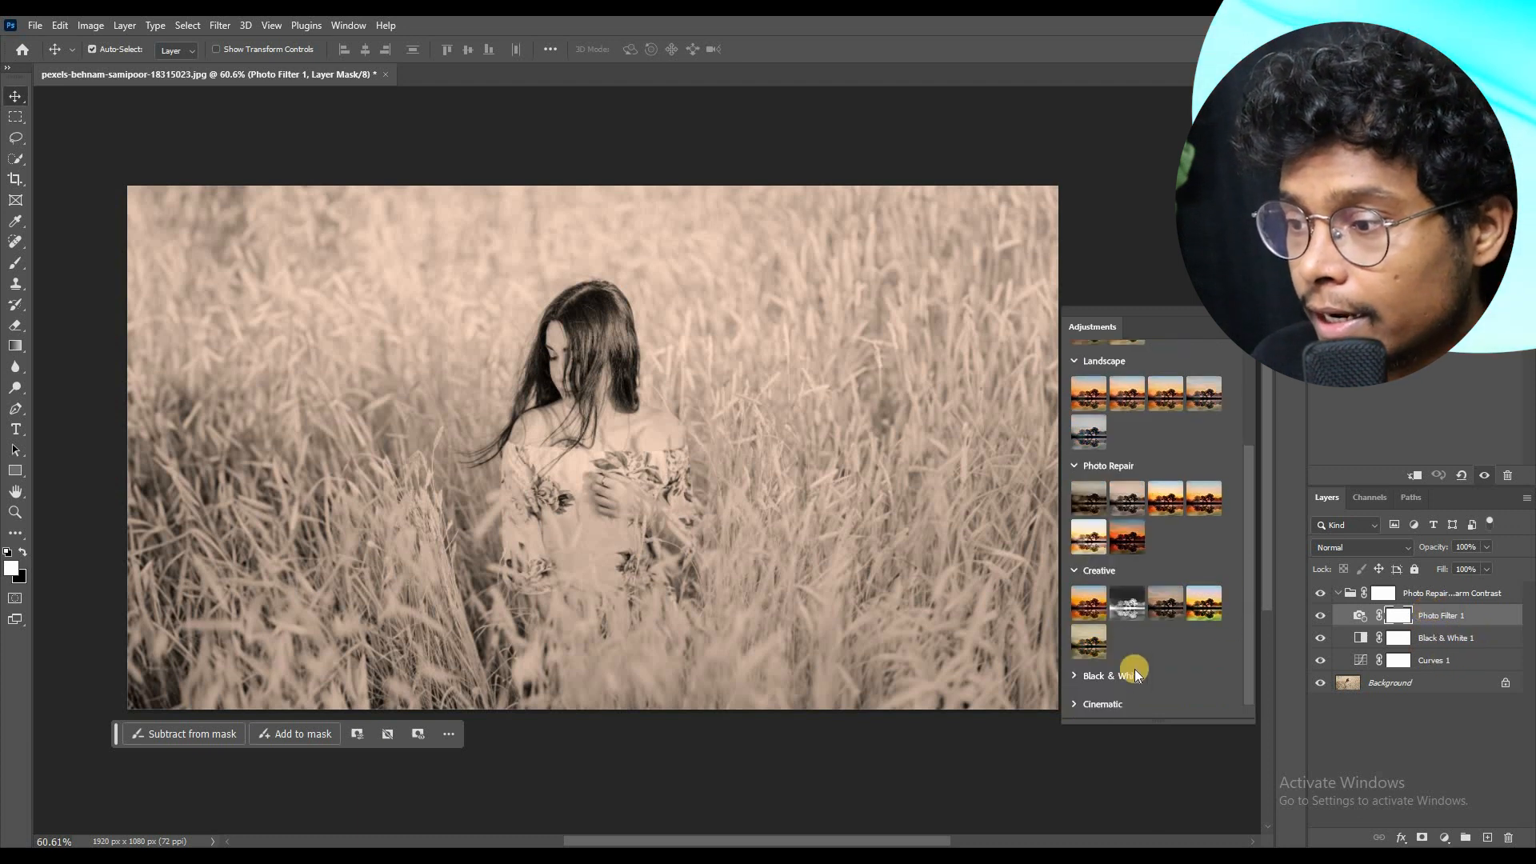
{"action": "left_click", "coordinate": [1073, 673]}
{"action": "scroll", "coordinate": [1189, 641], "scroll_direction": "down", "scroll_amount": 2}
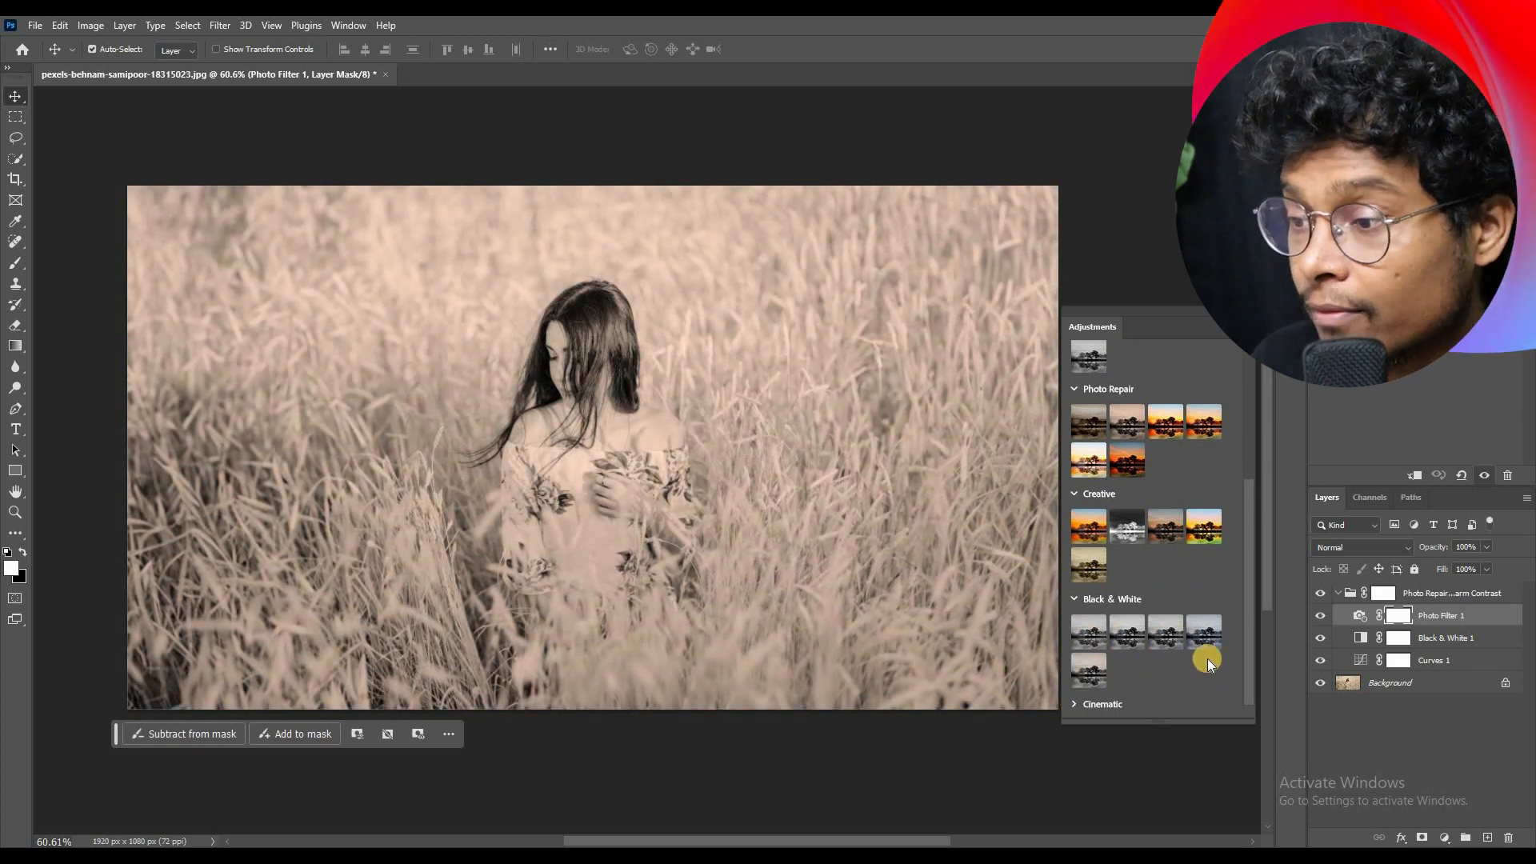
{"action": "scroll", "coordinate": [1207, 659], "scroll_direction": "down", "scroll_amount": 2}
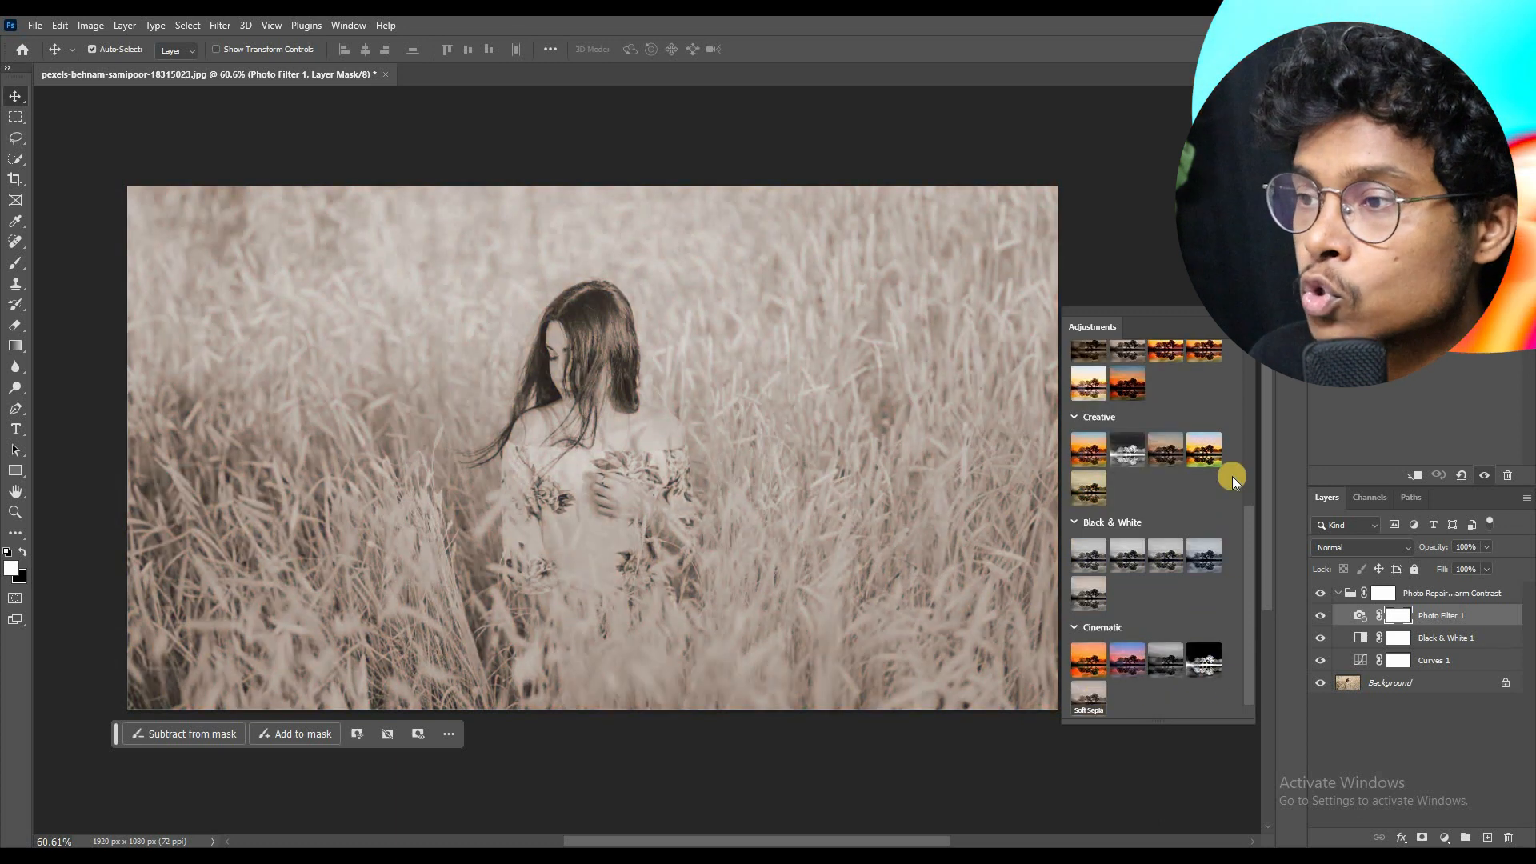
{"action": "scroll", "coordinate": [1240, 451], "scroll_direction": "up", "scroll_amount": 7}
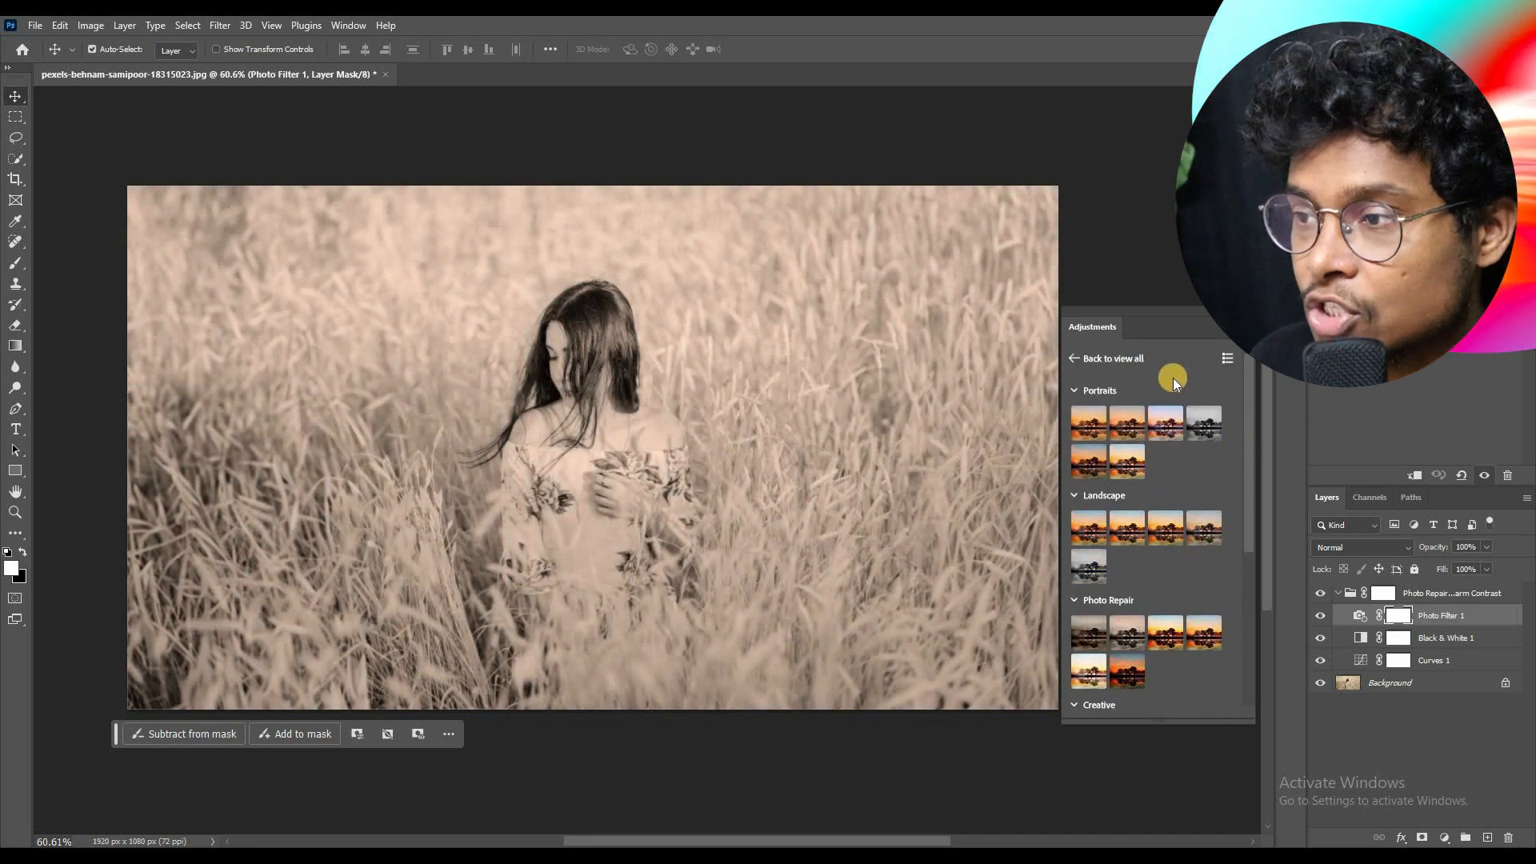
Step: Return to the adjustments overview and delete the Photo Repair - Warm Contrast layer group
{"action": "left_click", "coordinate": [1078, 354]}
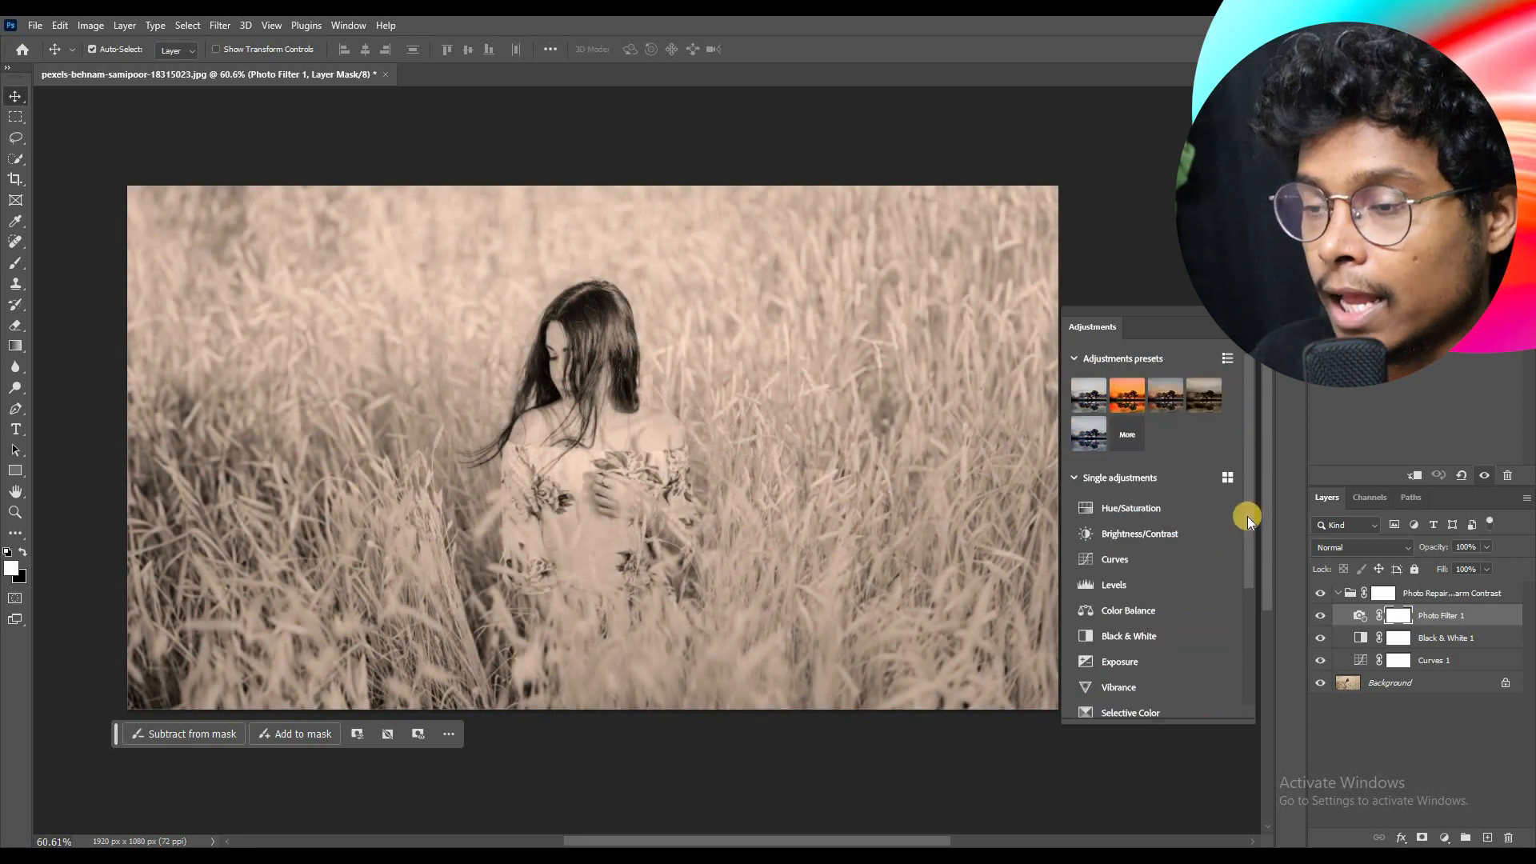
{"action": "left_click", "coordinate": [1409, 596]}
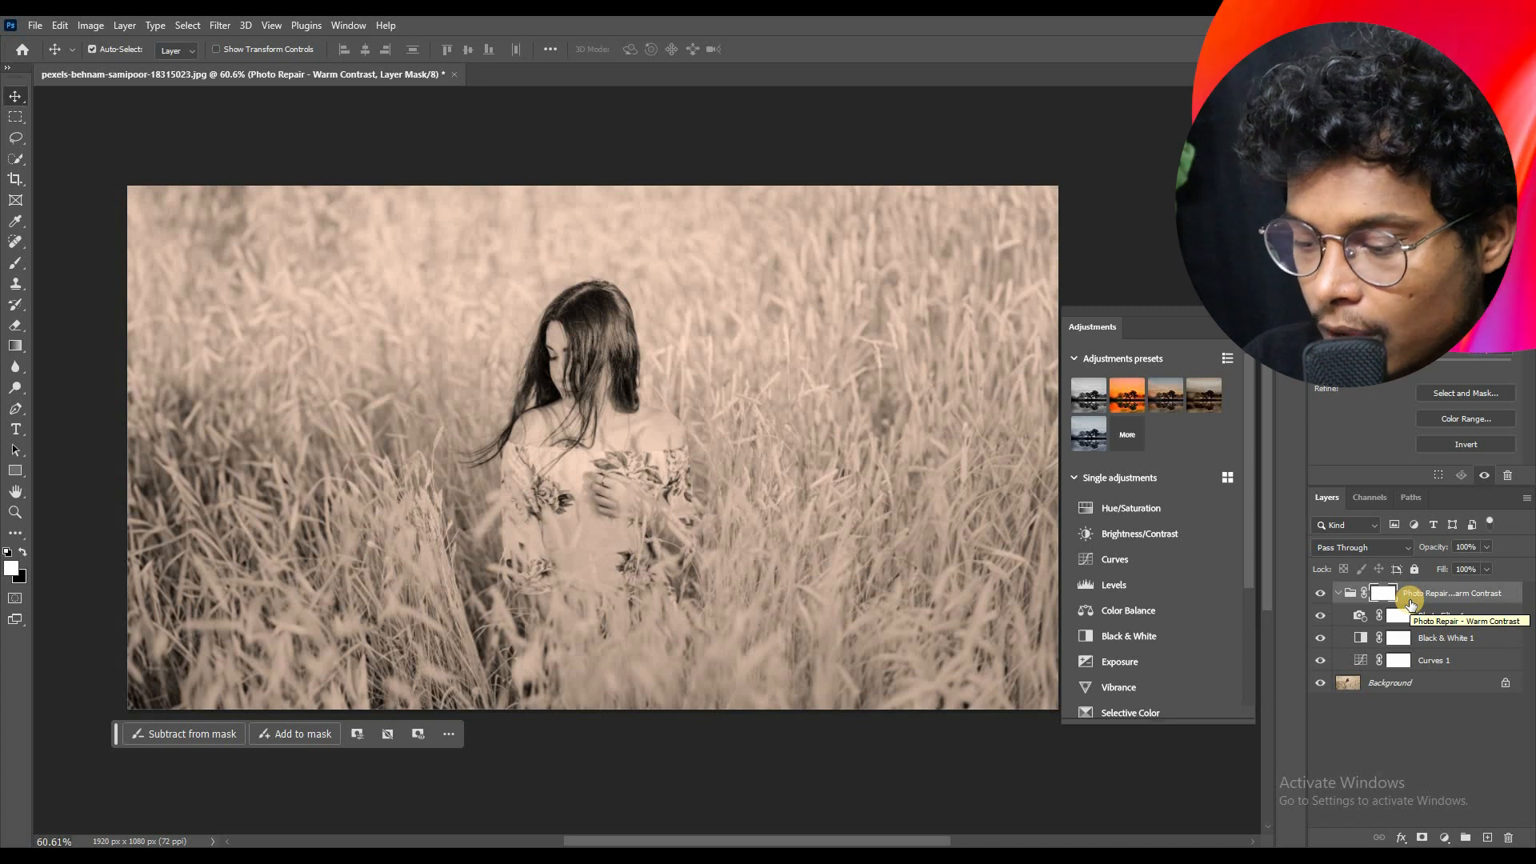
{"action": "key", "text": "ctrl+shift+e"}
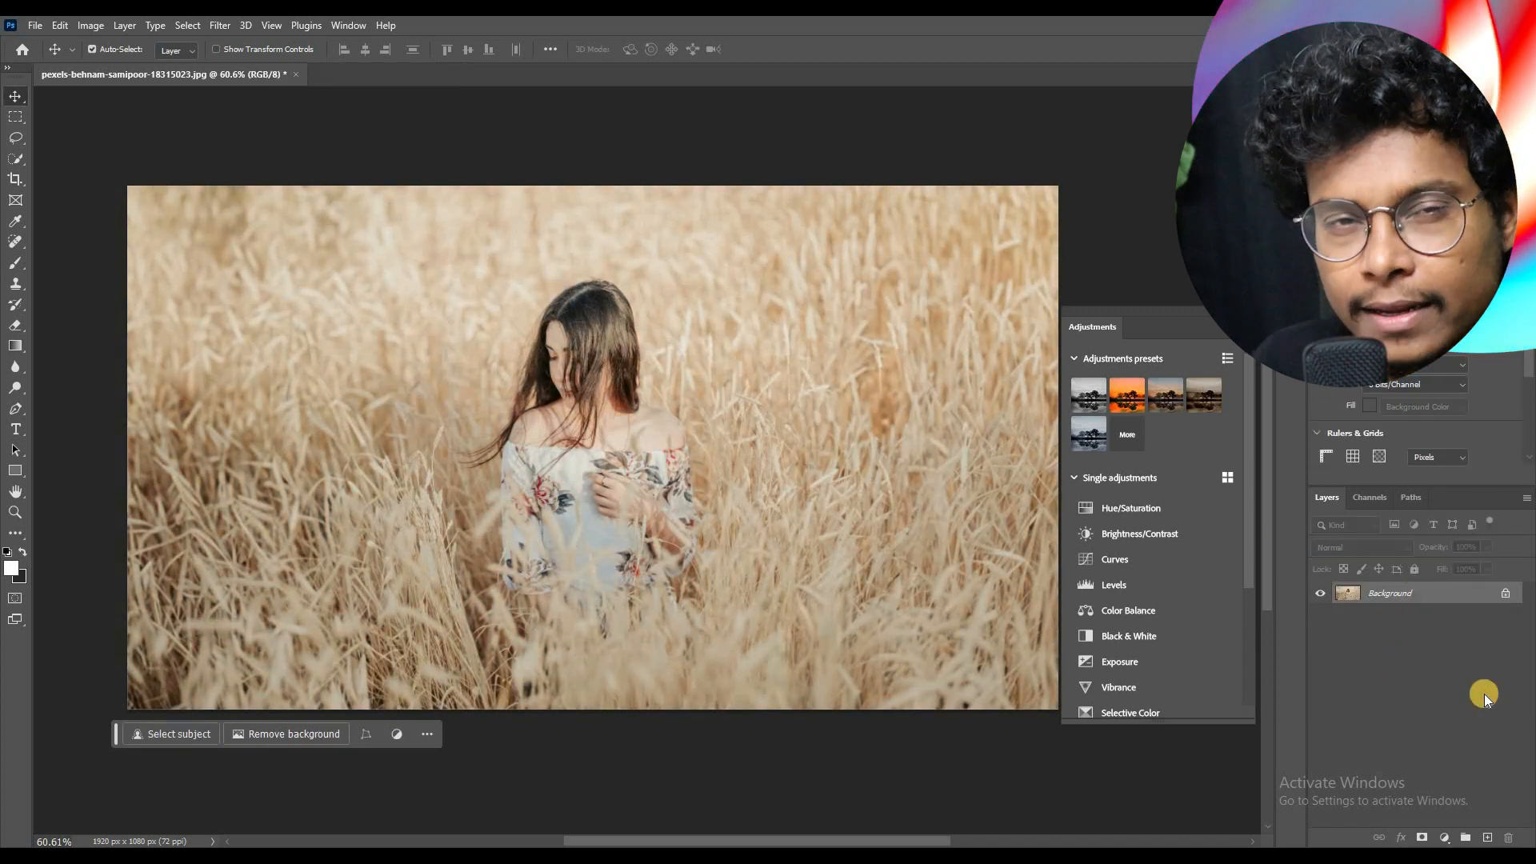
Step: Apply the Cinematic - Split Tone preset to the photo and add the Black & White - Cool preset above it
{"action": "left_click", "coordinate": [1134, 400]}
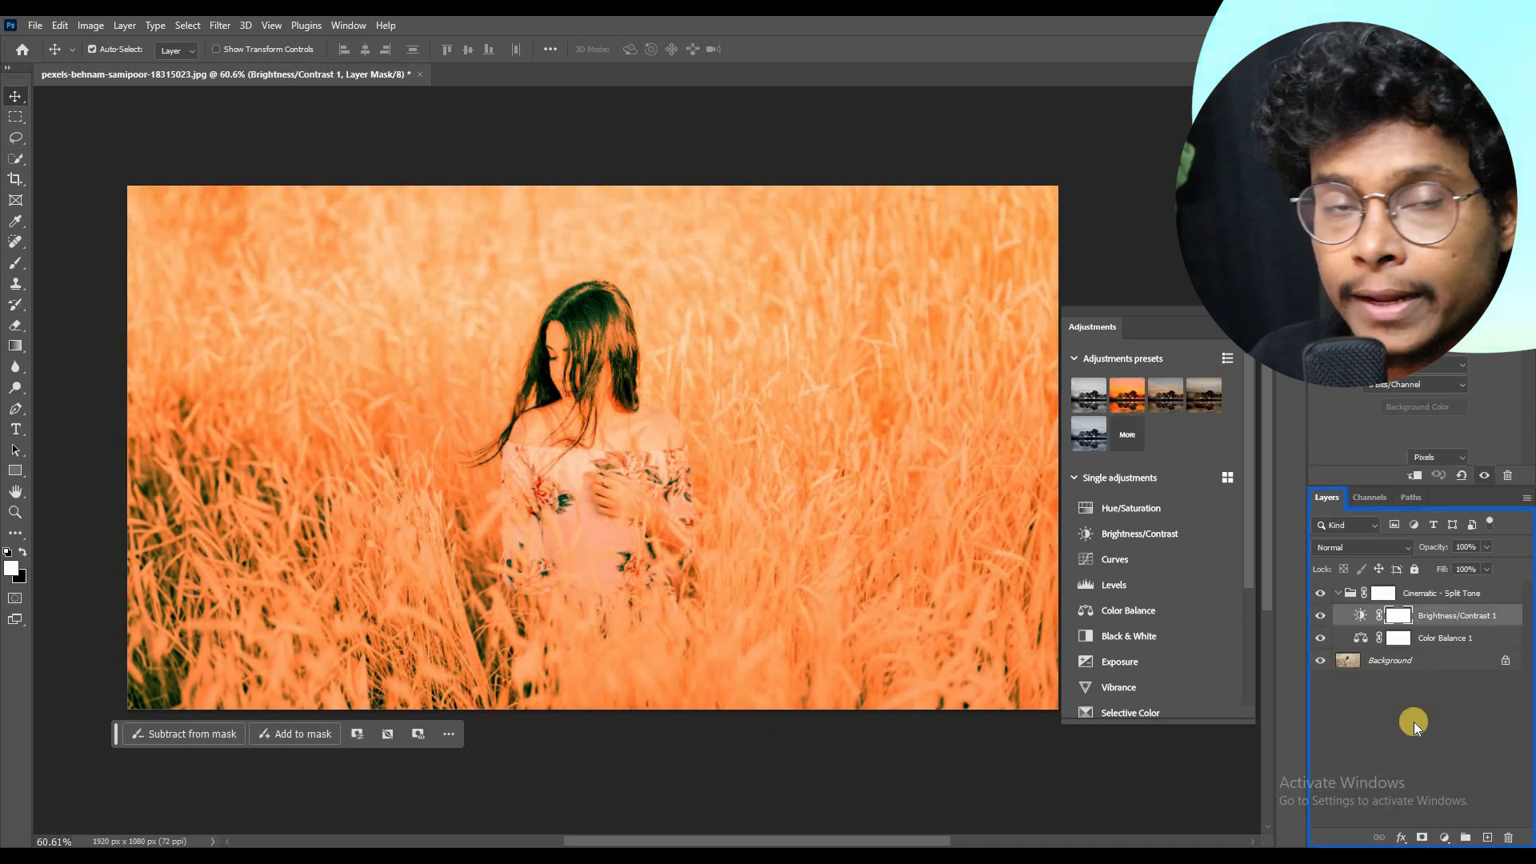
{"action": "left_click", "coordinate": [1413, 721]}
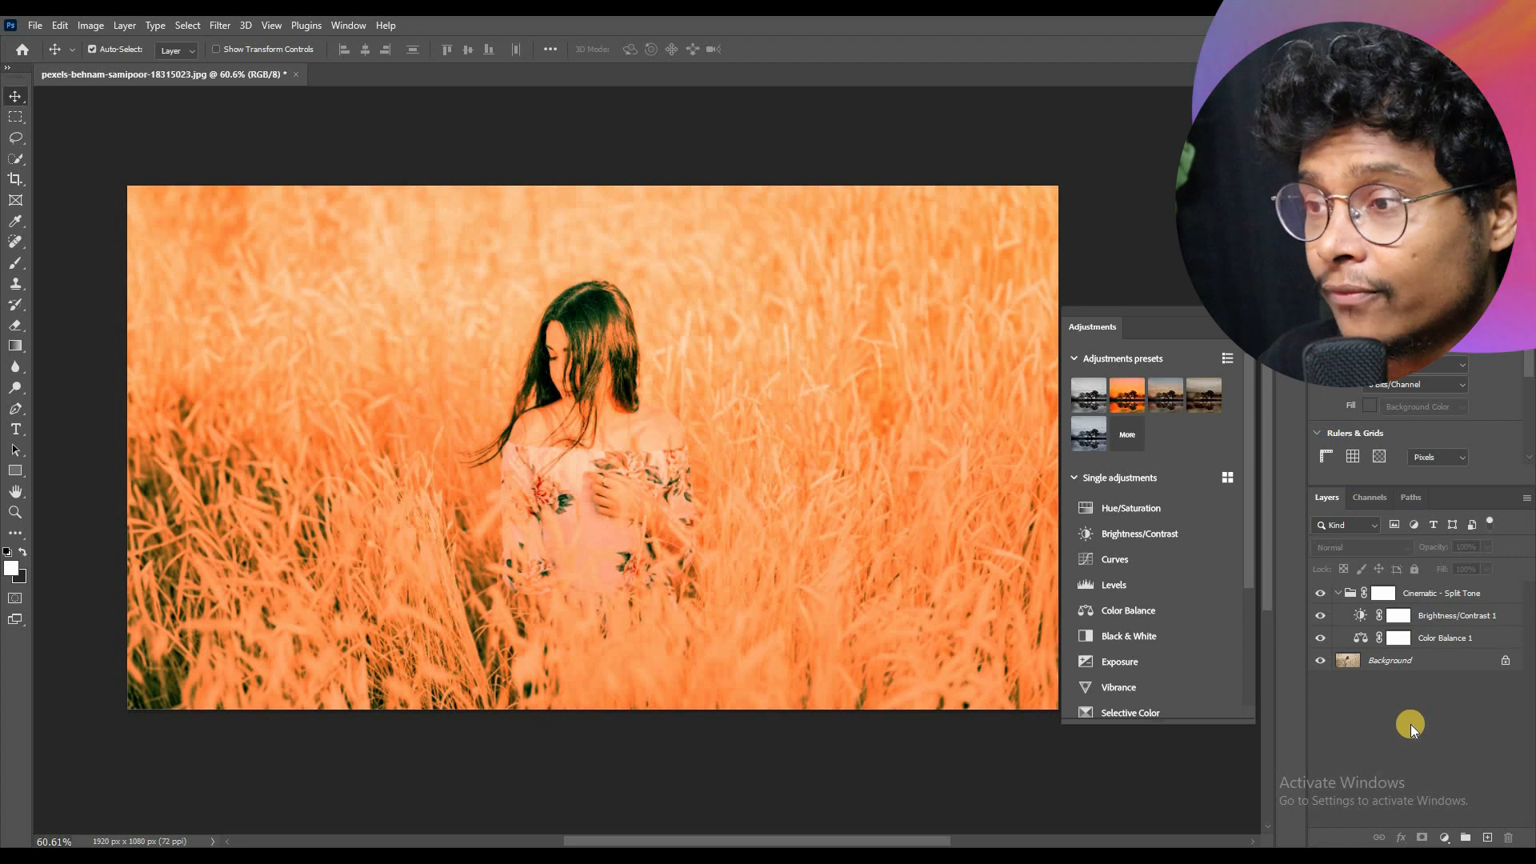
{"action": "left_click", "coordinate": [1095, 434]}
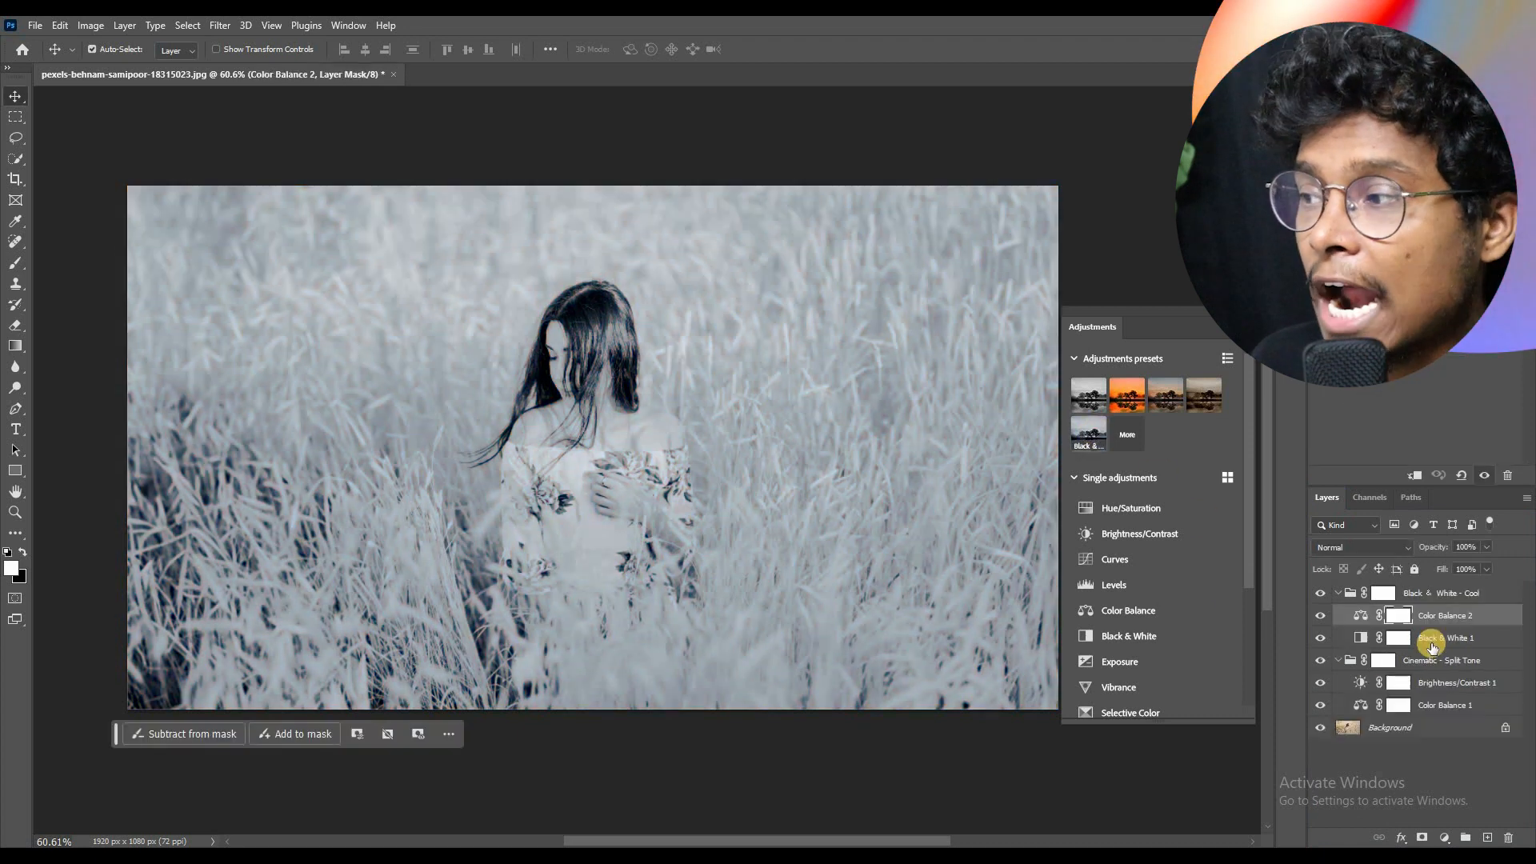
Step: In the Black & White - Cool group, hide the Black & White 1 adjustment and toggle Color Balance 2 off and on again
{"action": "left_click", "coordinate": [1322, 617]}
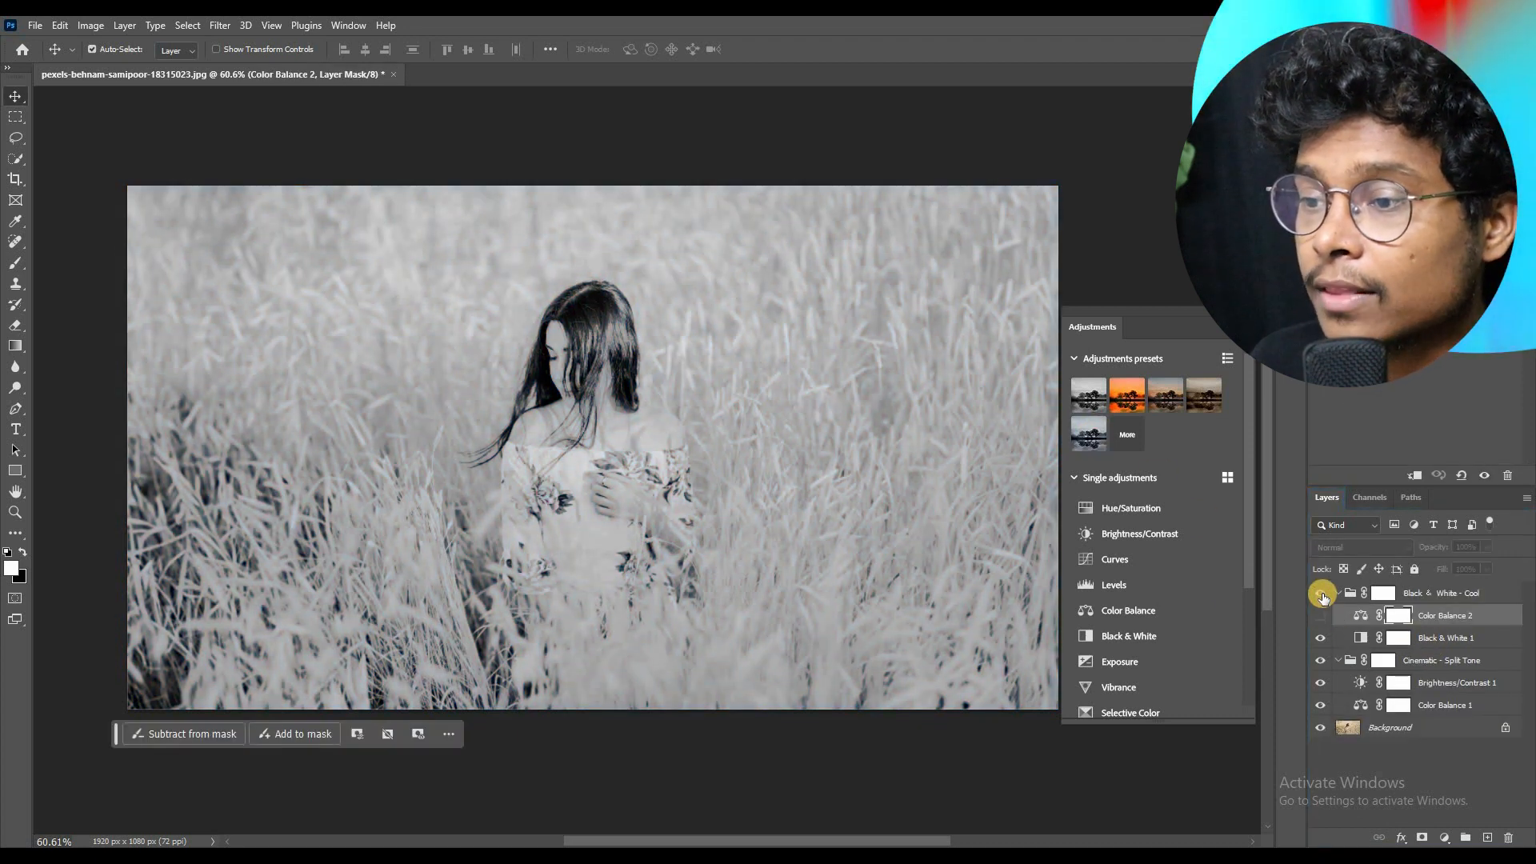
{"action": "left_click", "coordinate": [1318, 637]}
{"action": "left_click_drag", "start_coordinate": [1318, 633], "coordinate": [1319, 615]}
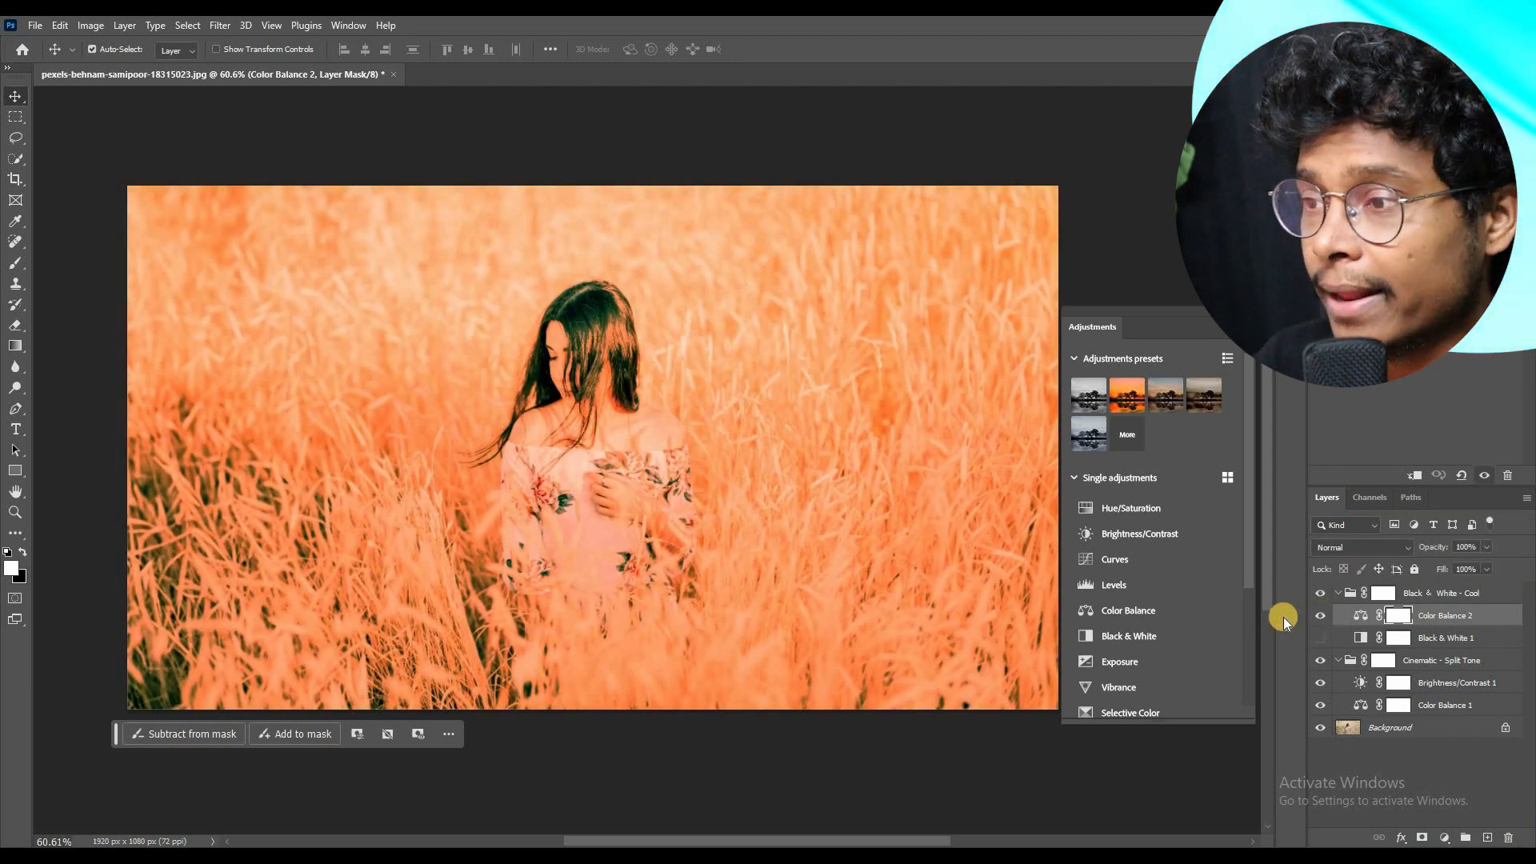
Step: Show all presets, apply Warm Contrast from the Landscape group and hide its Color Balance 3 adjustment
{"action": "left_click", "coordinate": [1156, 447]}
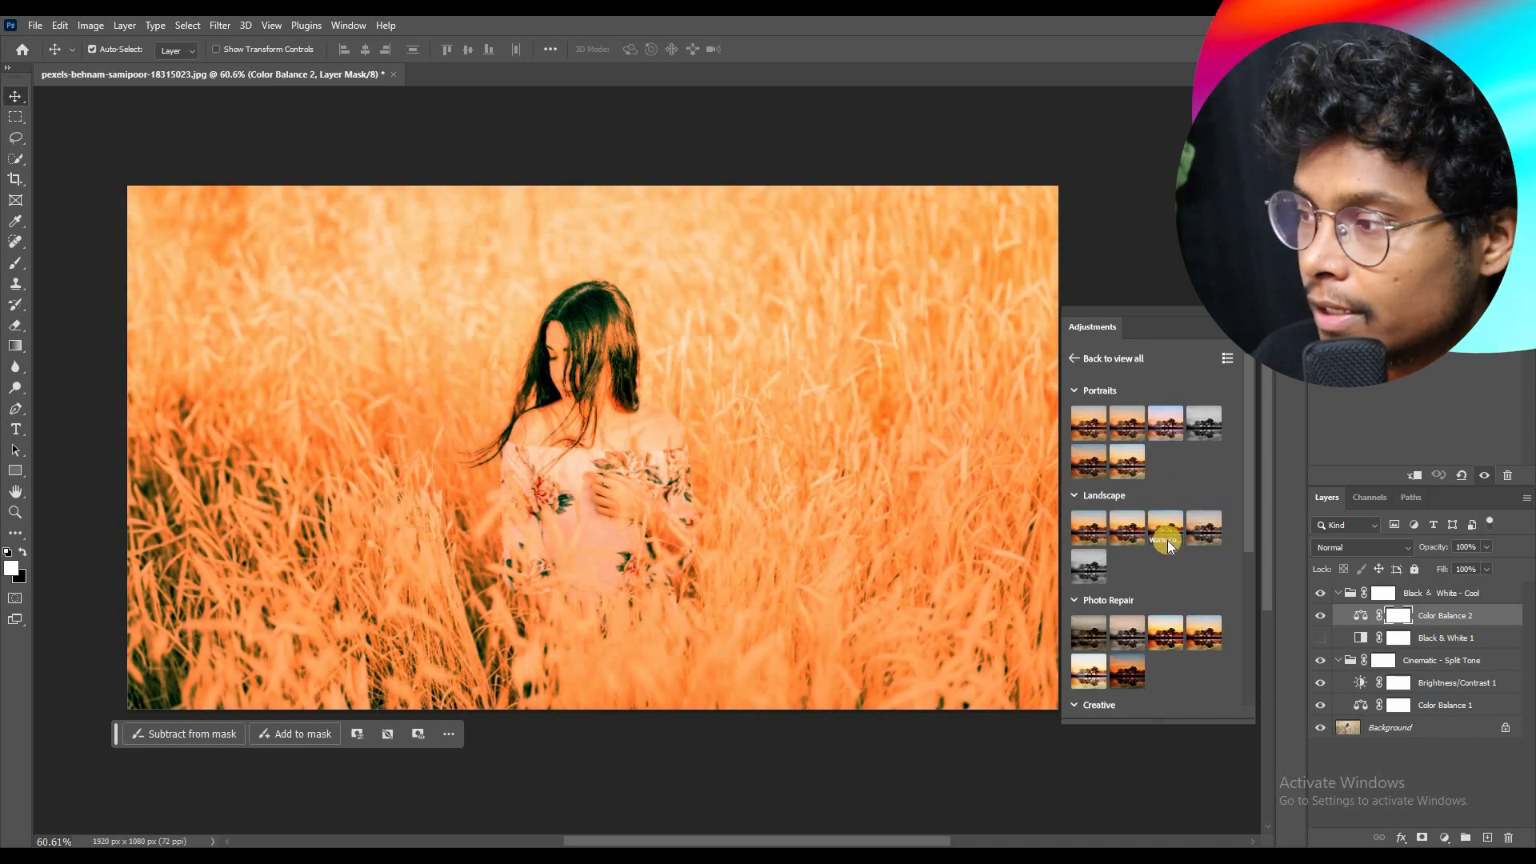
{"action": "left_click", "coordinate": [1167, 540]}
{"action": "left_click", "coordinate": [1323, 615]}
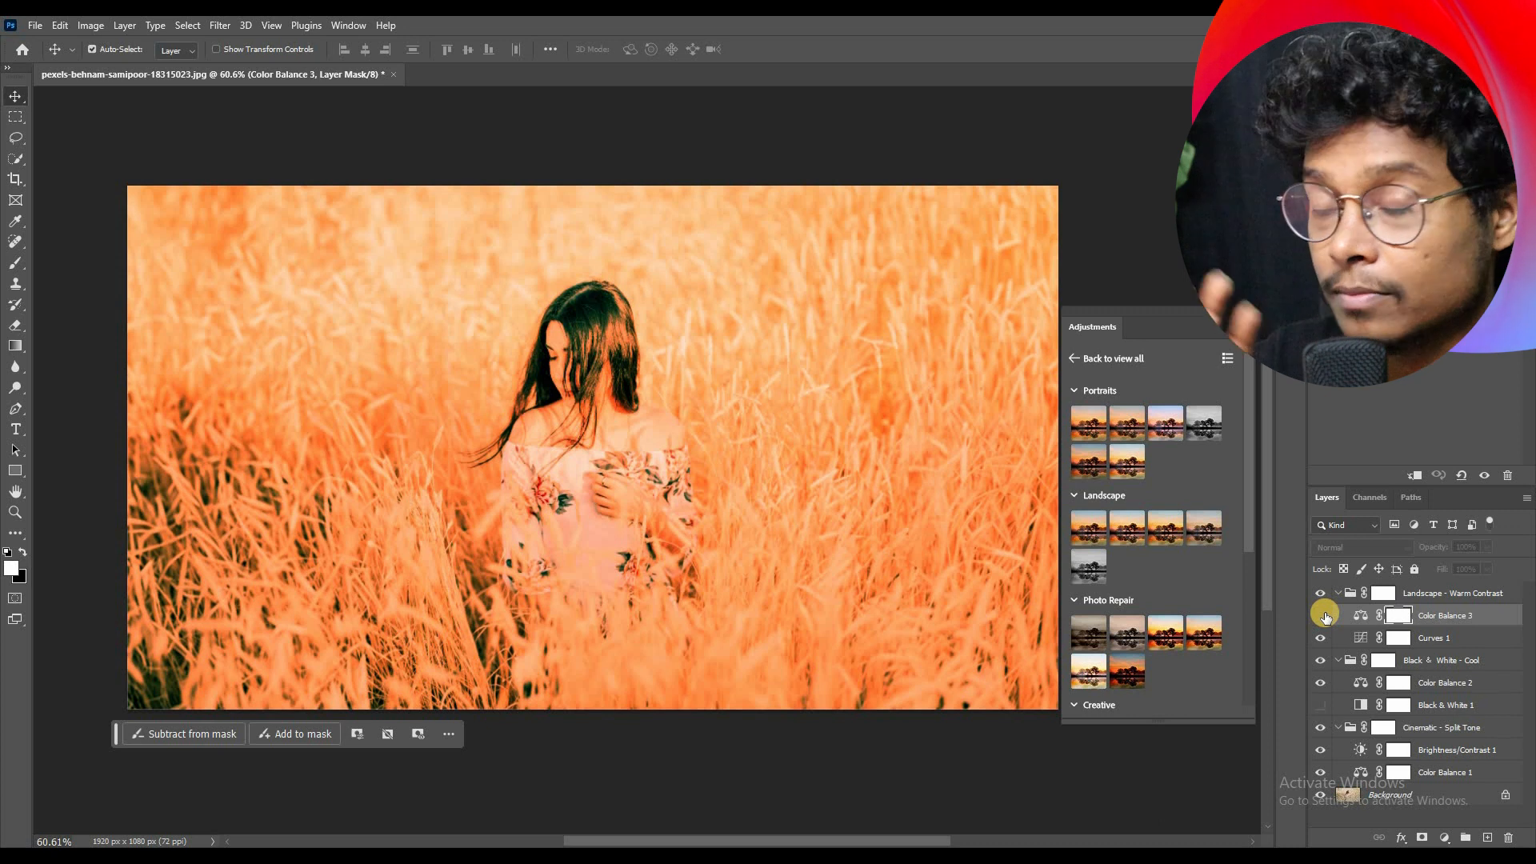
{"action": "left_click", "coordinate": [1322, 615]}
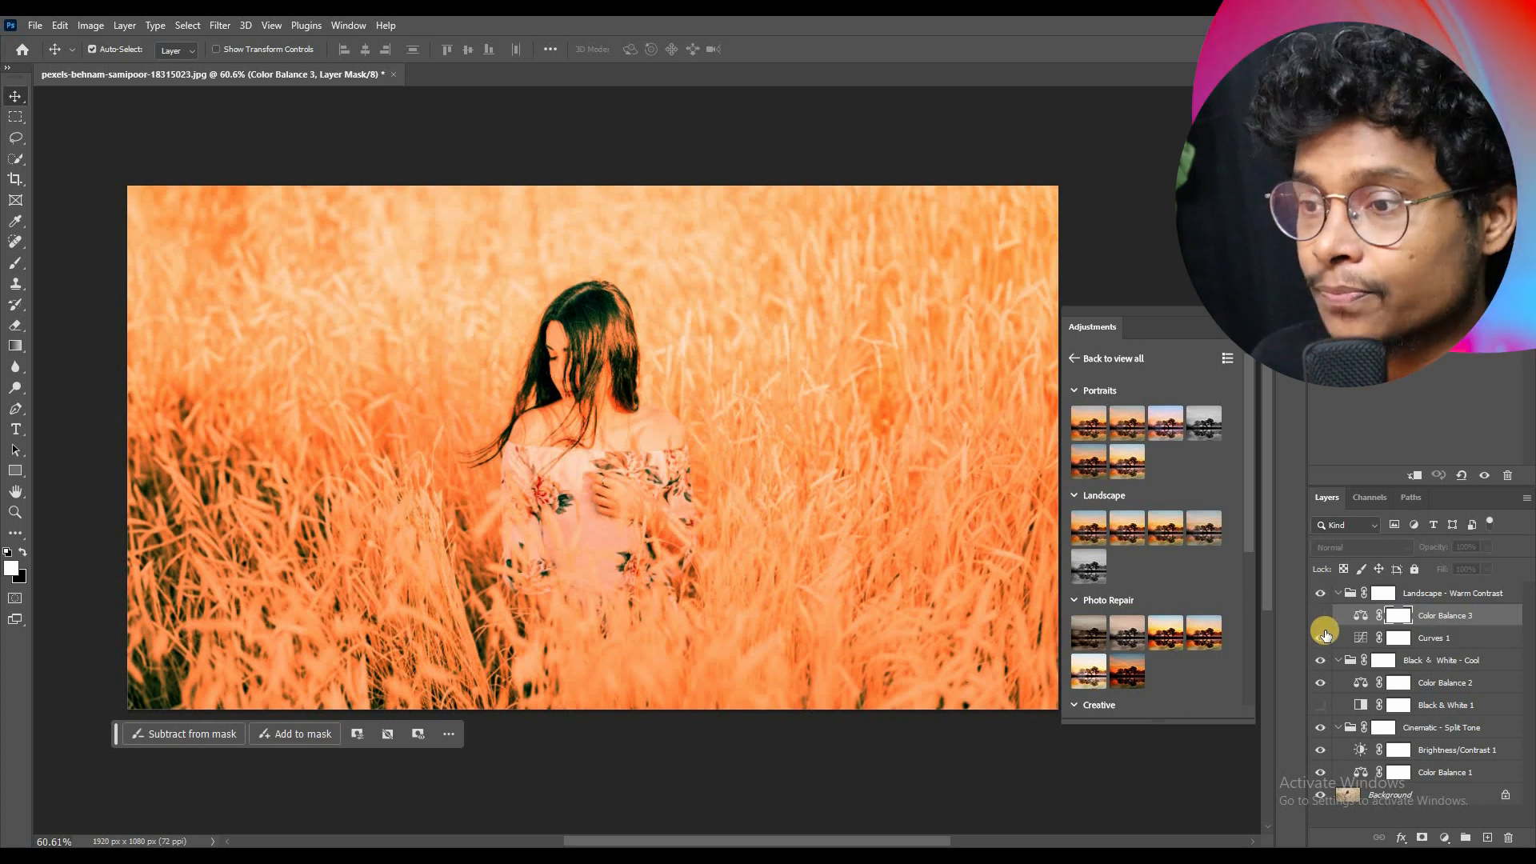
Step: Delete the Landscape - Warm Contrast, Black & White - Cool and Cinematic - Split Tone groups, leaving only the Background layer
{"action": "left_click", "coordinate": [1405, 599]}
{"action": "key", "text": "Delete"}
{"action": "key", "text": "Delete"}
{"action": "key", "text": "Delete"}
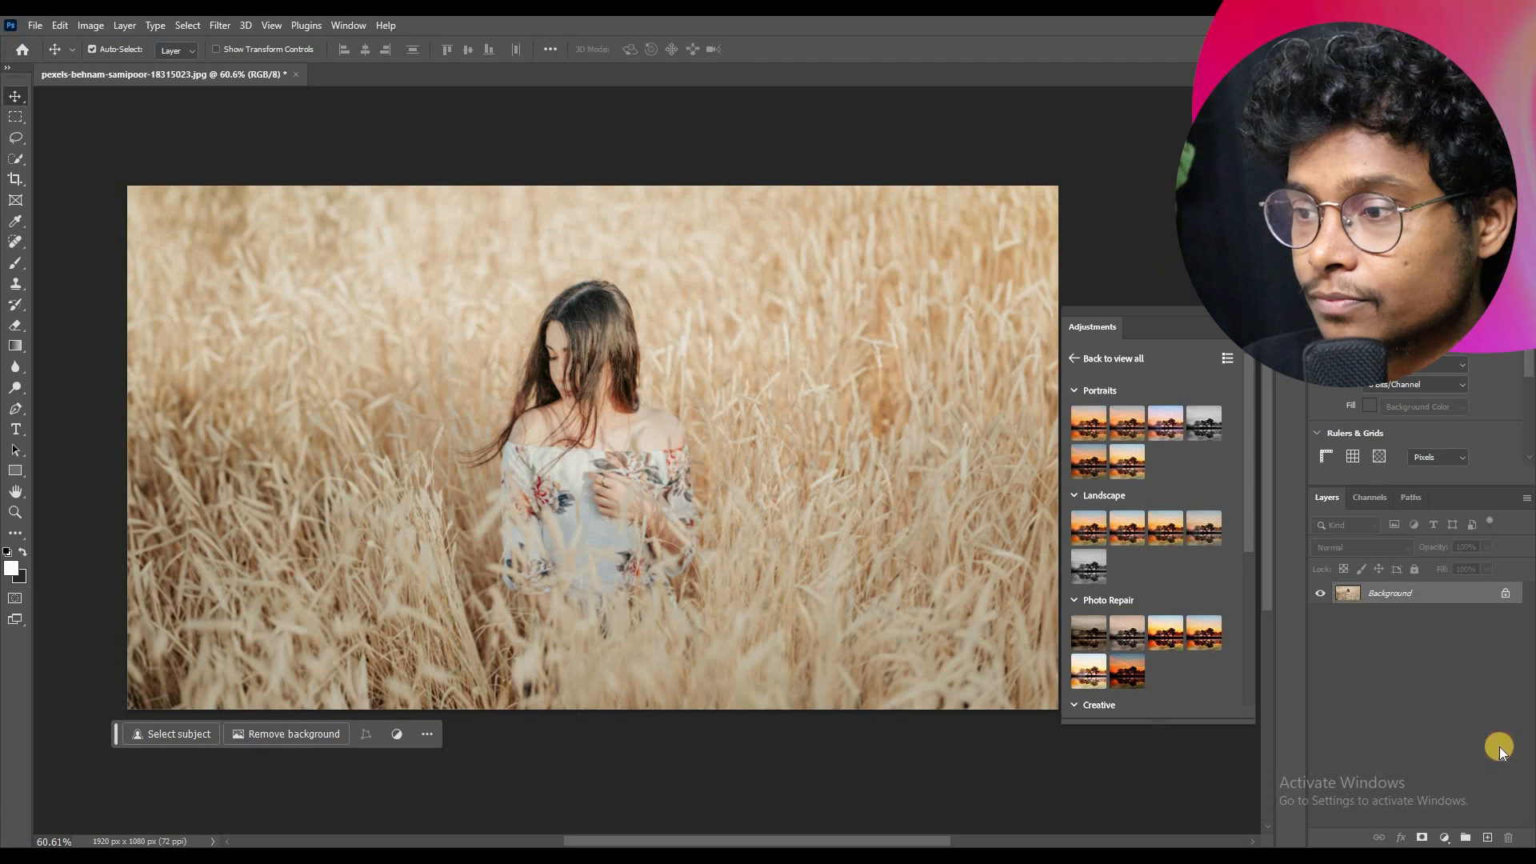
Step: Look through the preset groups down to Cinematic and return to the overview of single adjustments
{"action": "scroll", "coordinate": [1120, 386], "scroll_direction": "down", "scroll_amount": 5}
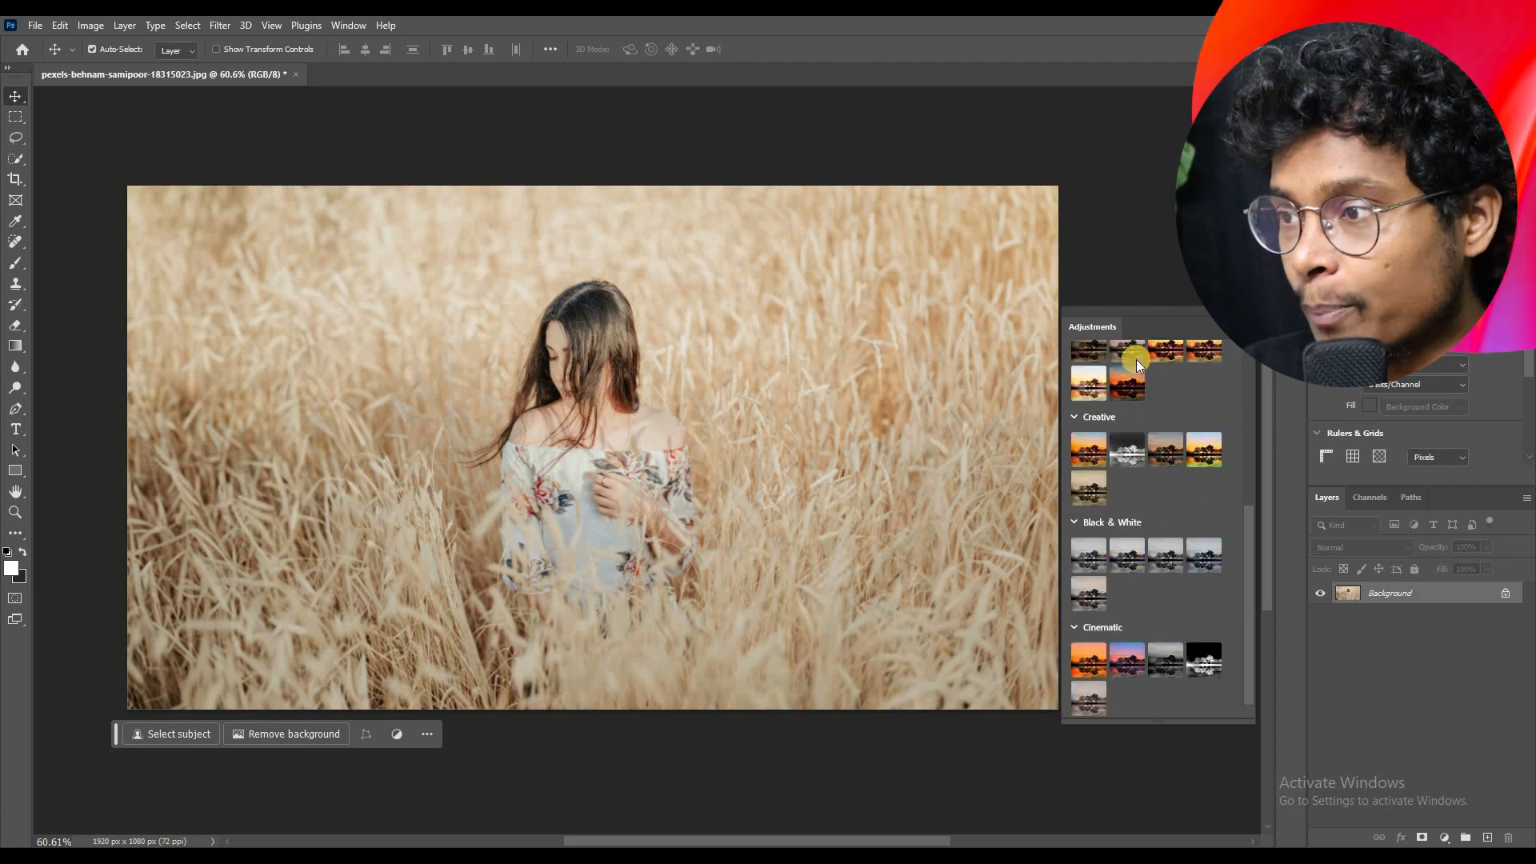
{"action": "scroll", "coordinate": [1120, 391], "scroll_direction": "up", "scroll_amount": 5}
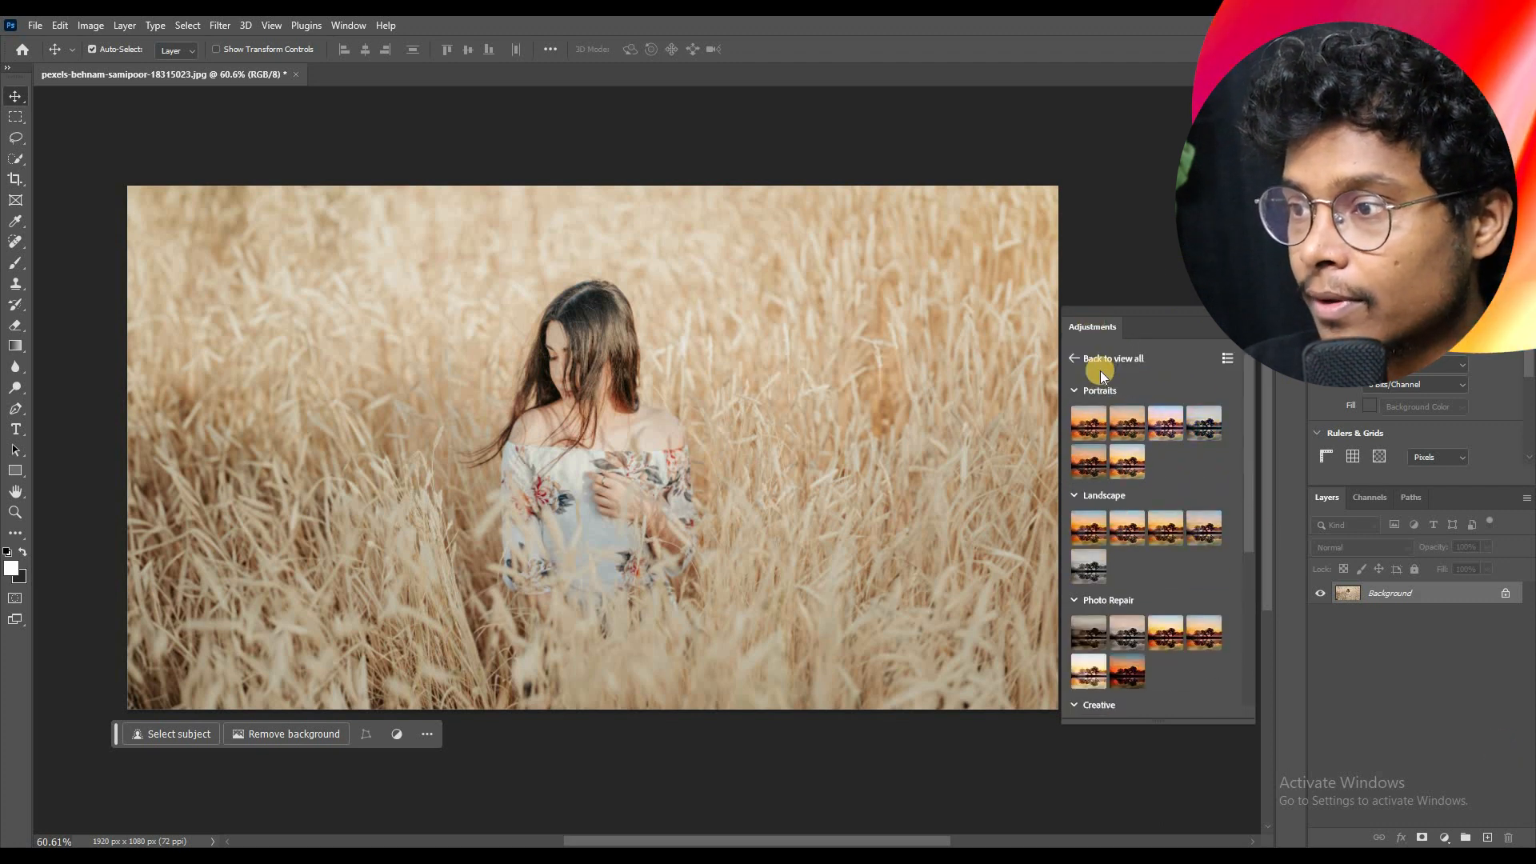
{"action": "left_click", "coordinate": [1074, 358]}
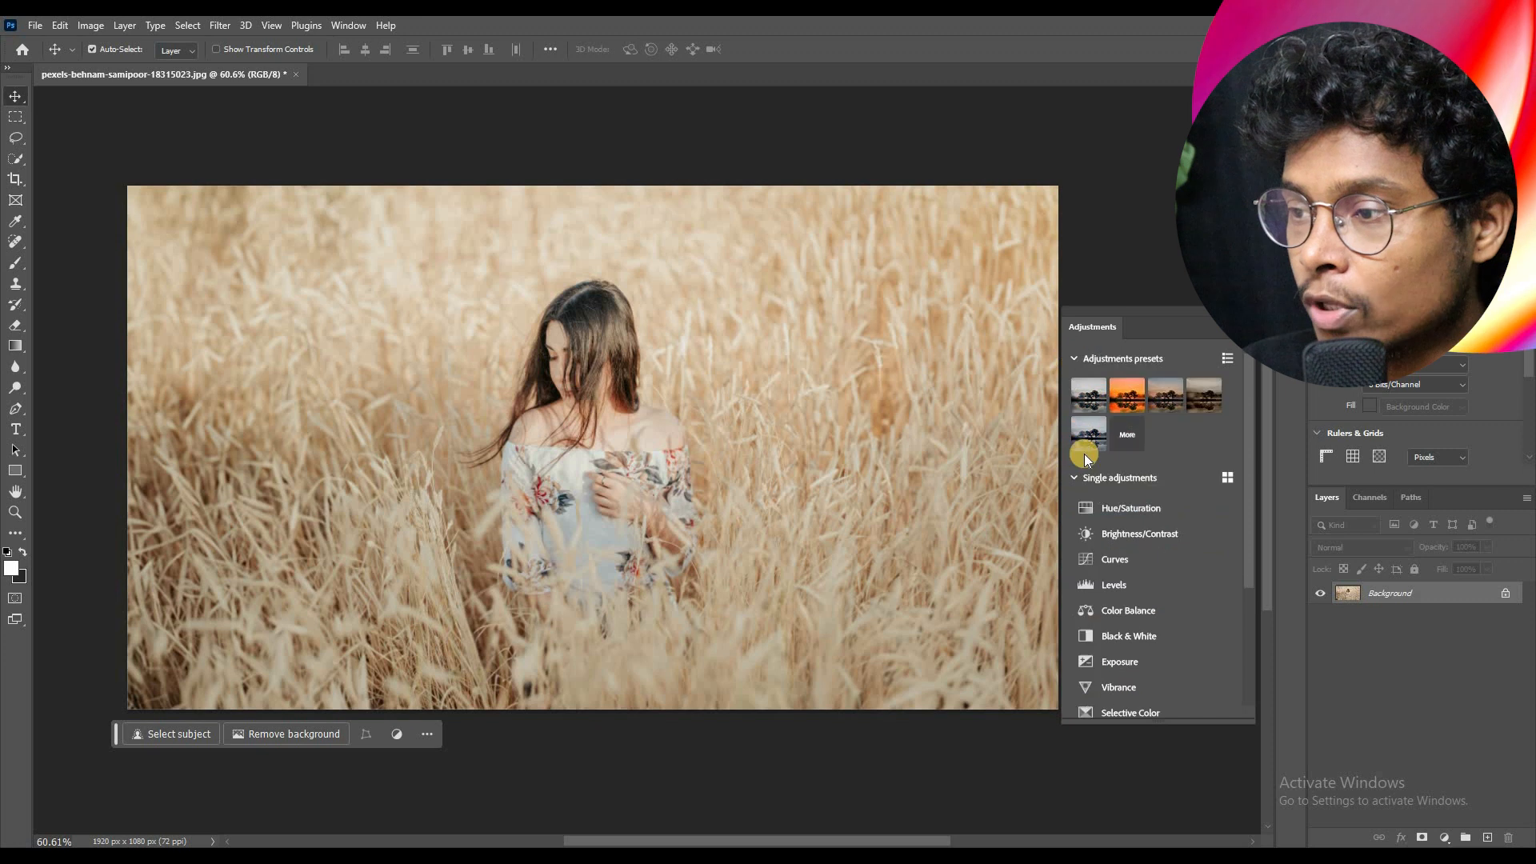
Step: Add a Hue/Saturation adjustment layer that slightly desaturates the photo, and a Brightness/Contrast adjustment layer above it
{"action": "left_click", "coordinate": [1156, 507]}
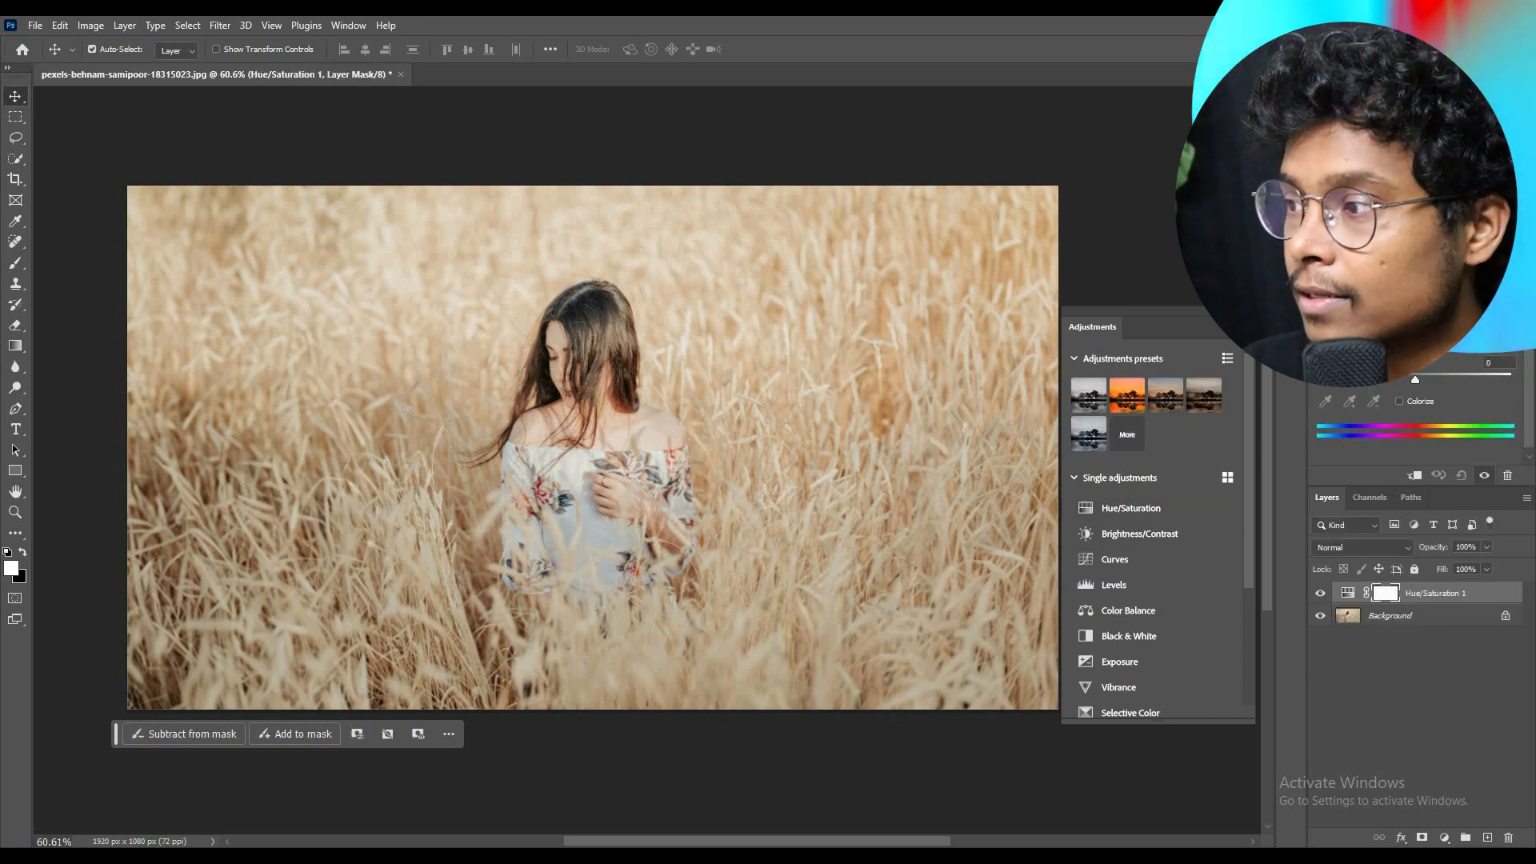
{"action": "mouse_move", "coordinate": [1415, 328]}
{"action": "left_mouse_down"}
{"action": "mouse_move", "coordinate": [1397, 327]}
{"action": "mouse_move", "coordinate": [1414, 327]}
{"action": "left_mouse_up"}
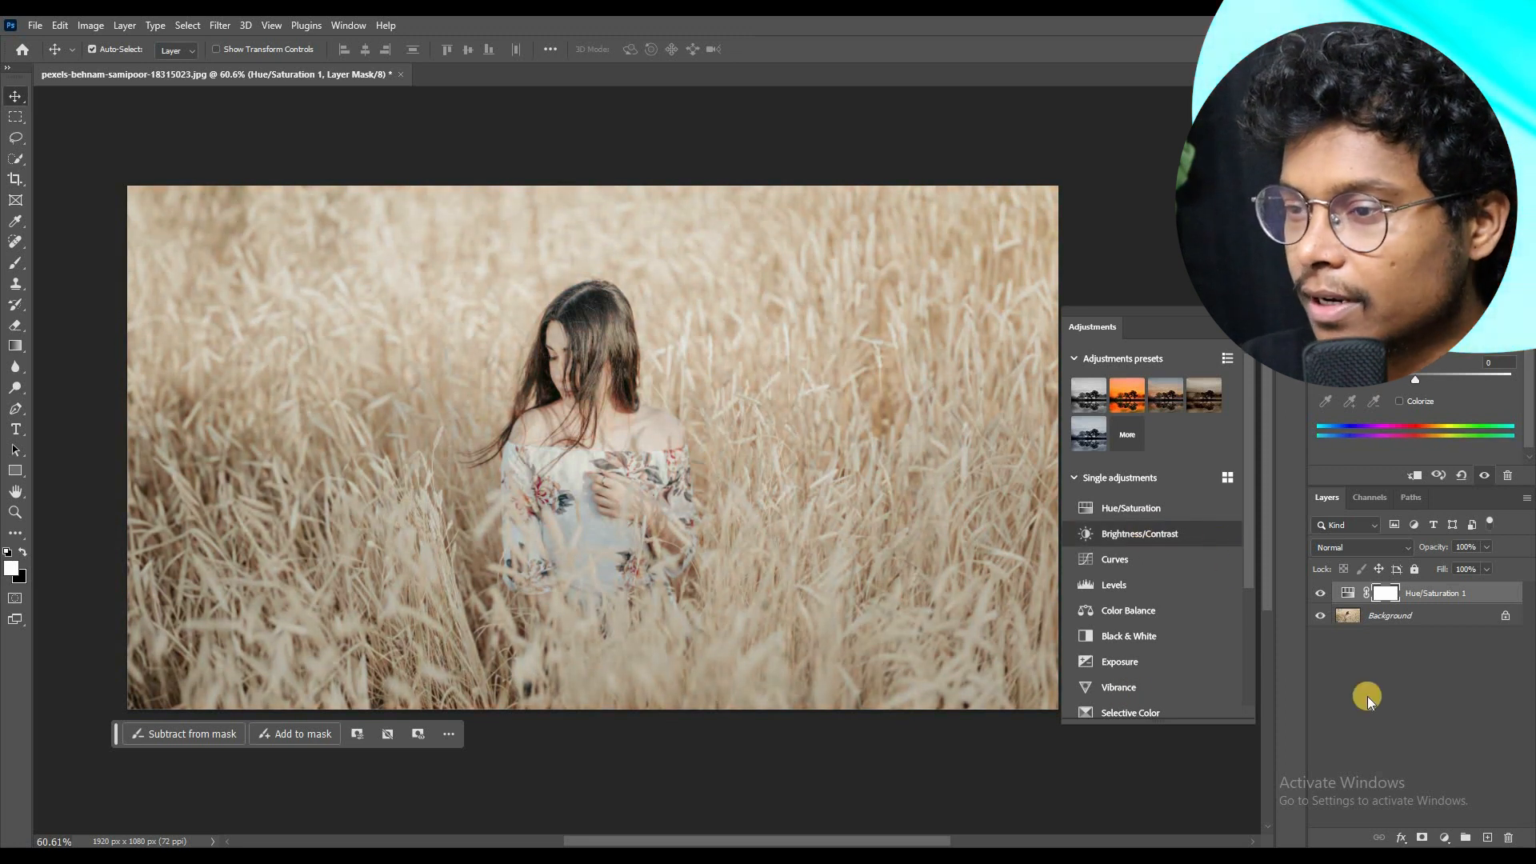
{"action": "left_click", "coordinate": [1183, 536]}
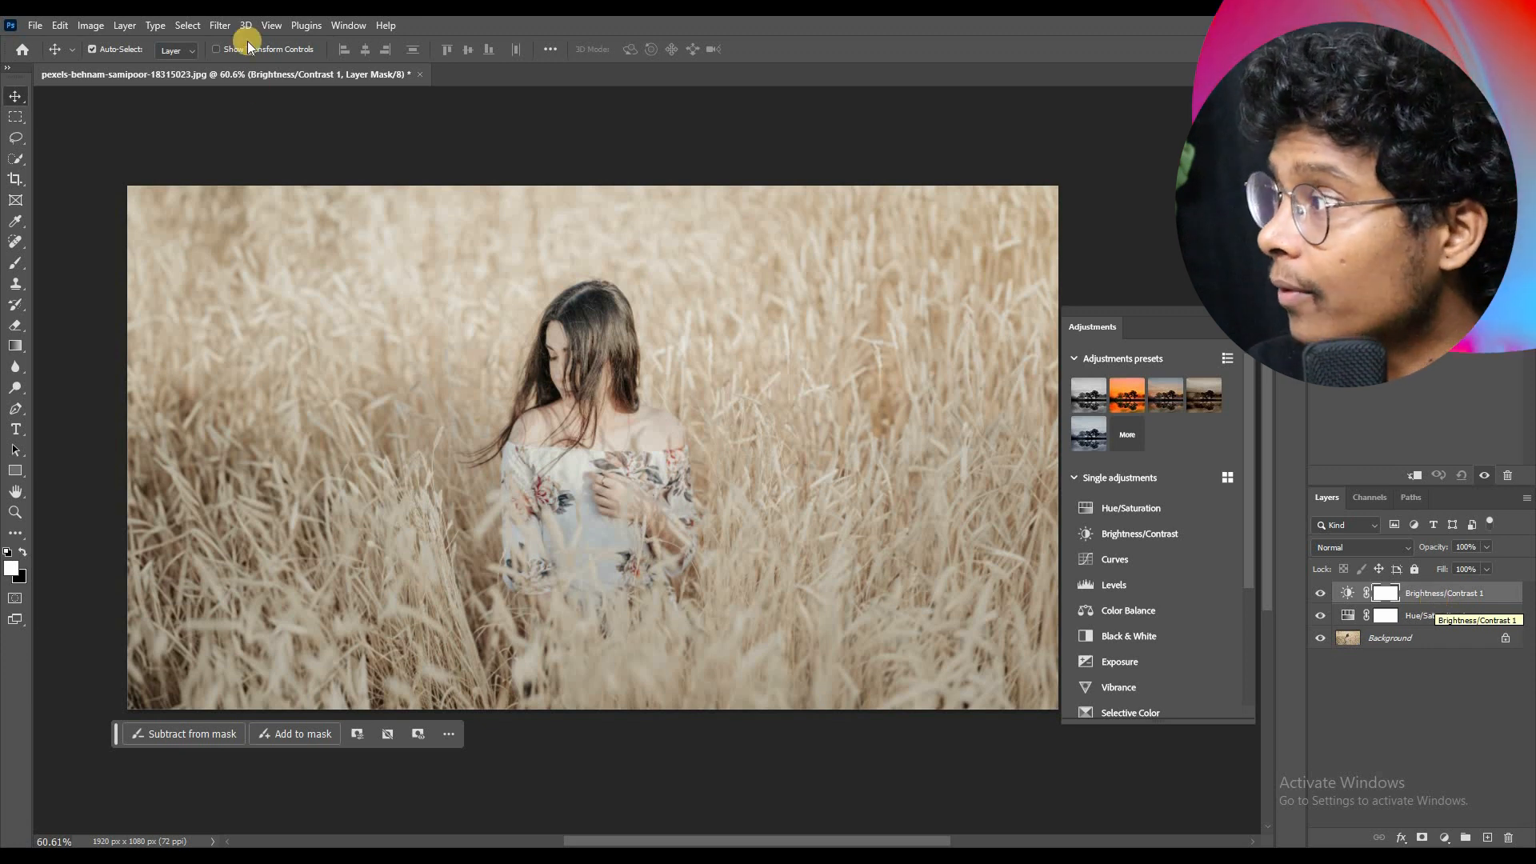
Step: Compare which image adjustment commands are available for the Brightness/Contrast 1 layer and for the Background layer
{"action": "left_click", "coordinate": [220, 25]}
{"action": "left_click", "coordinate": [90, 25]}
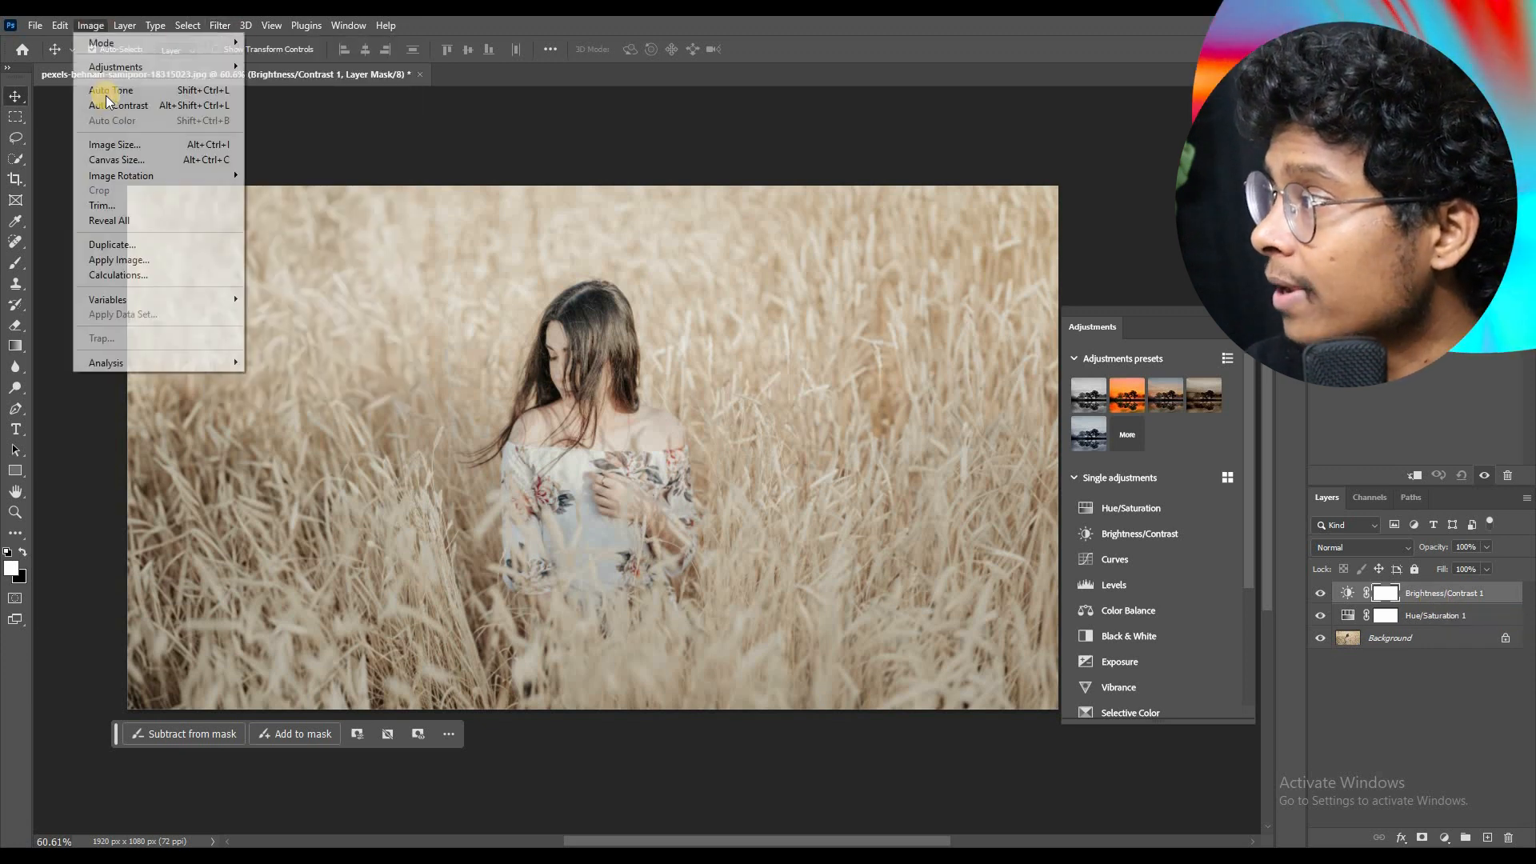
{"action": "mouse_move", "coordinate": [122, 70]}
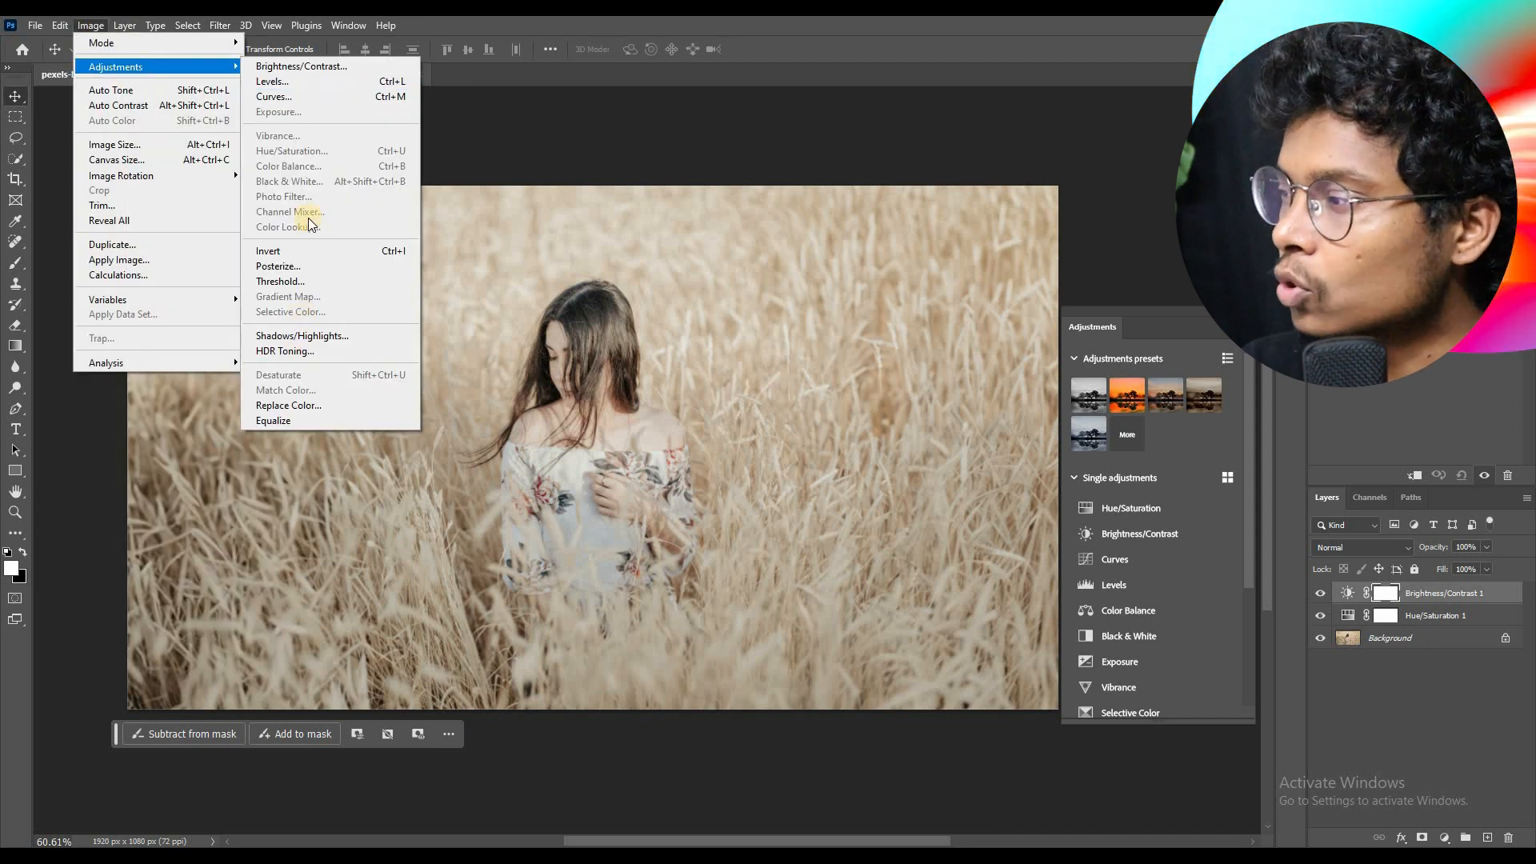
{"action": "left_click", "coordinate": [1412, 675]}
{"action": "left_click", "coordinate": [1408, 638]}
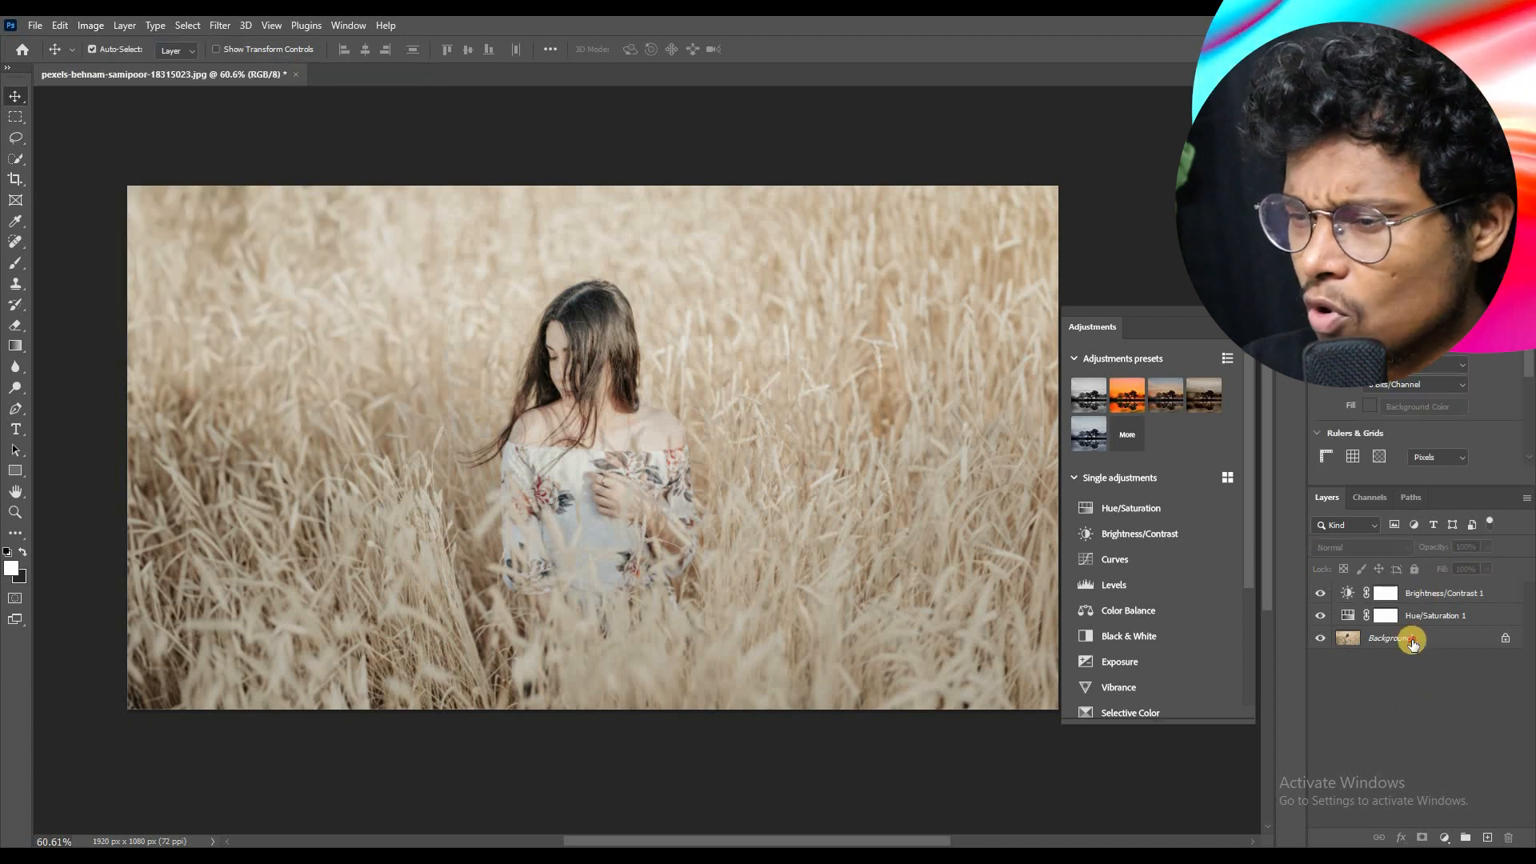
{"action": "left_click", "coordinate": [90, 25]}
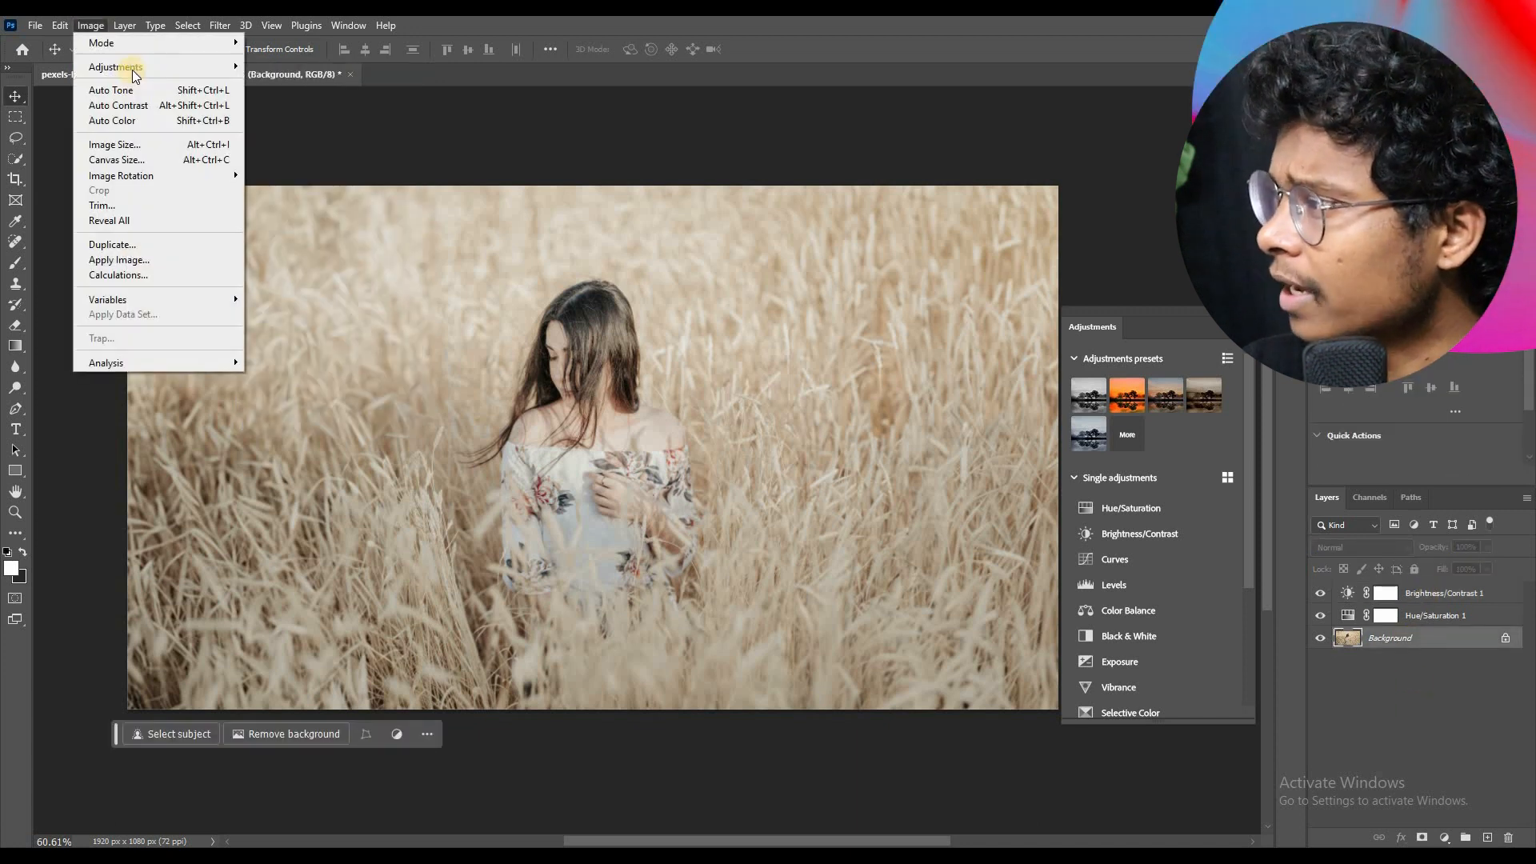
{"action": "mouse_move", "coordinate": [132, 70]}
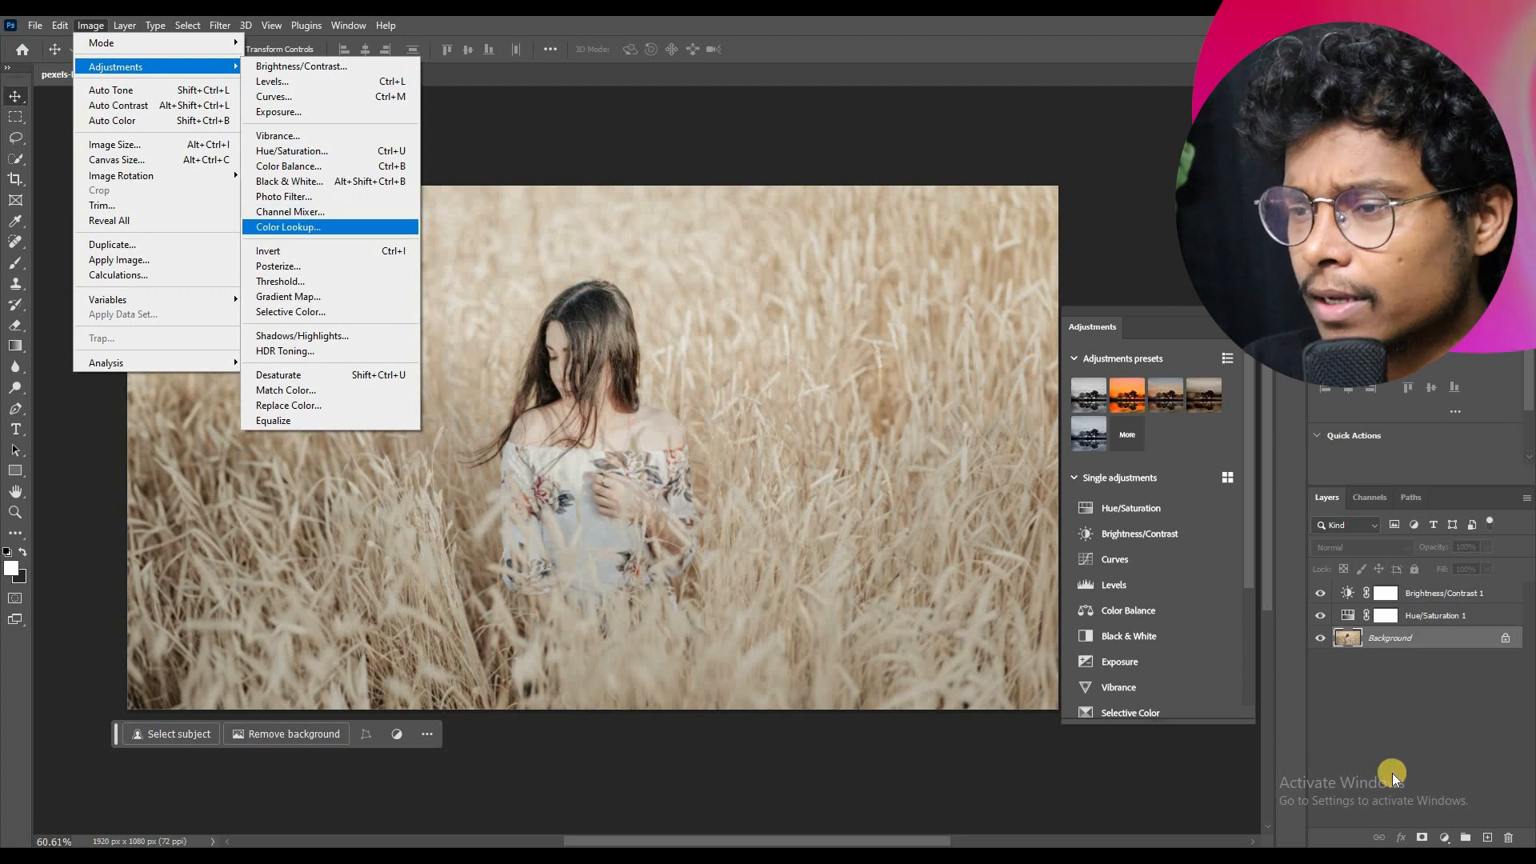
{"action": "left_click", "coordinate": [1437, 744]}
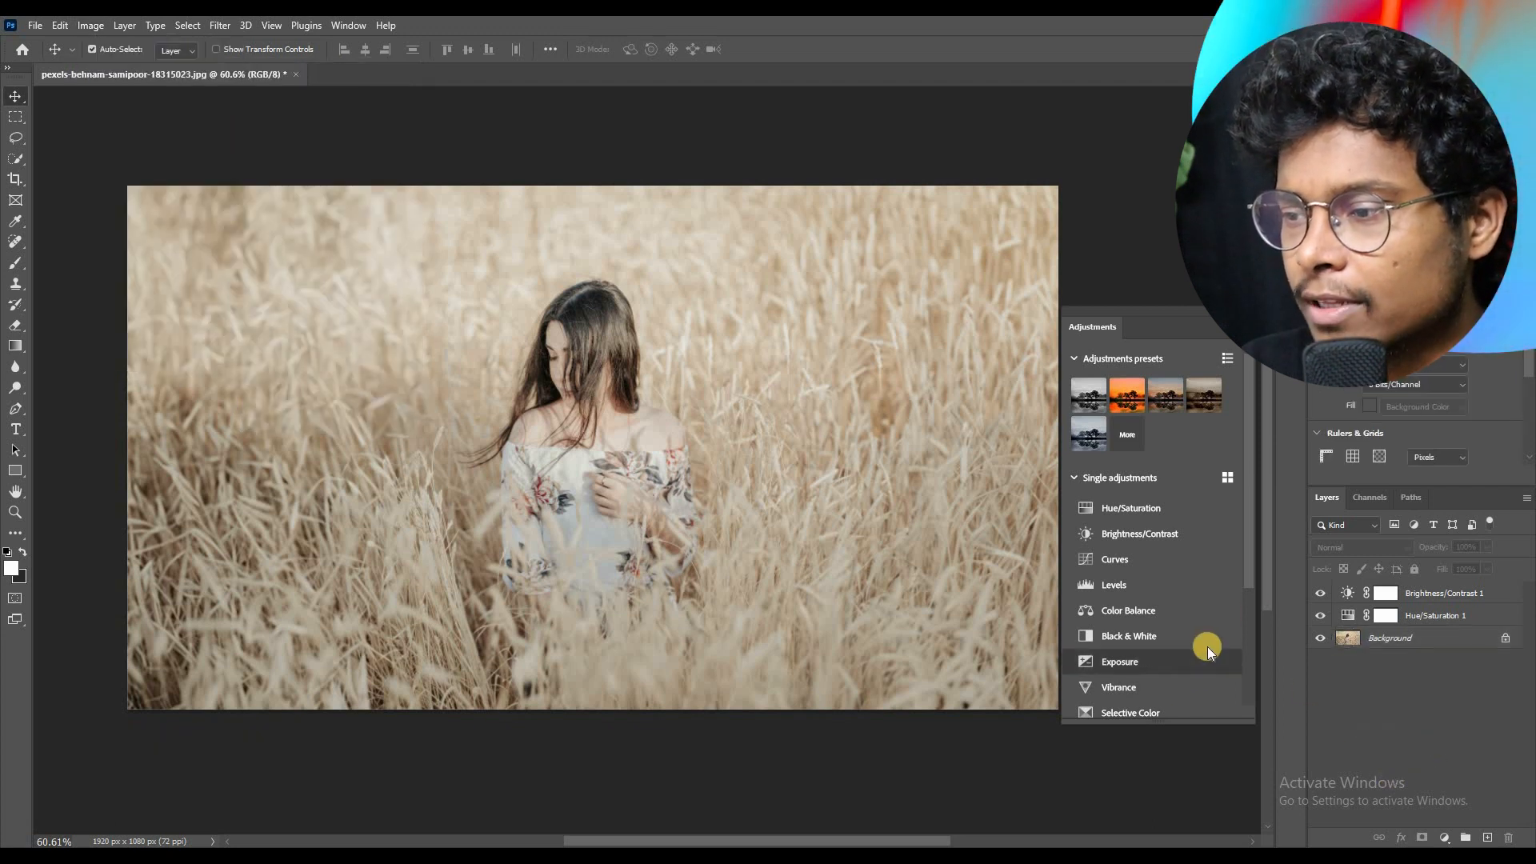
Step: Add a Gradient Map adjustment layer above the Brightness/Contrast 1 layer
{"action": "scroll", "coordinate": [1204, 648], "scroll_direction": "down", "scroll_amount": 3}
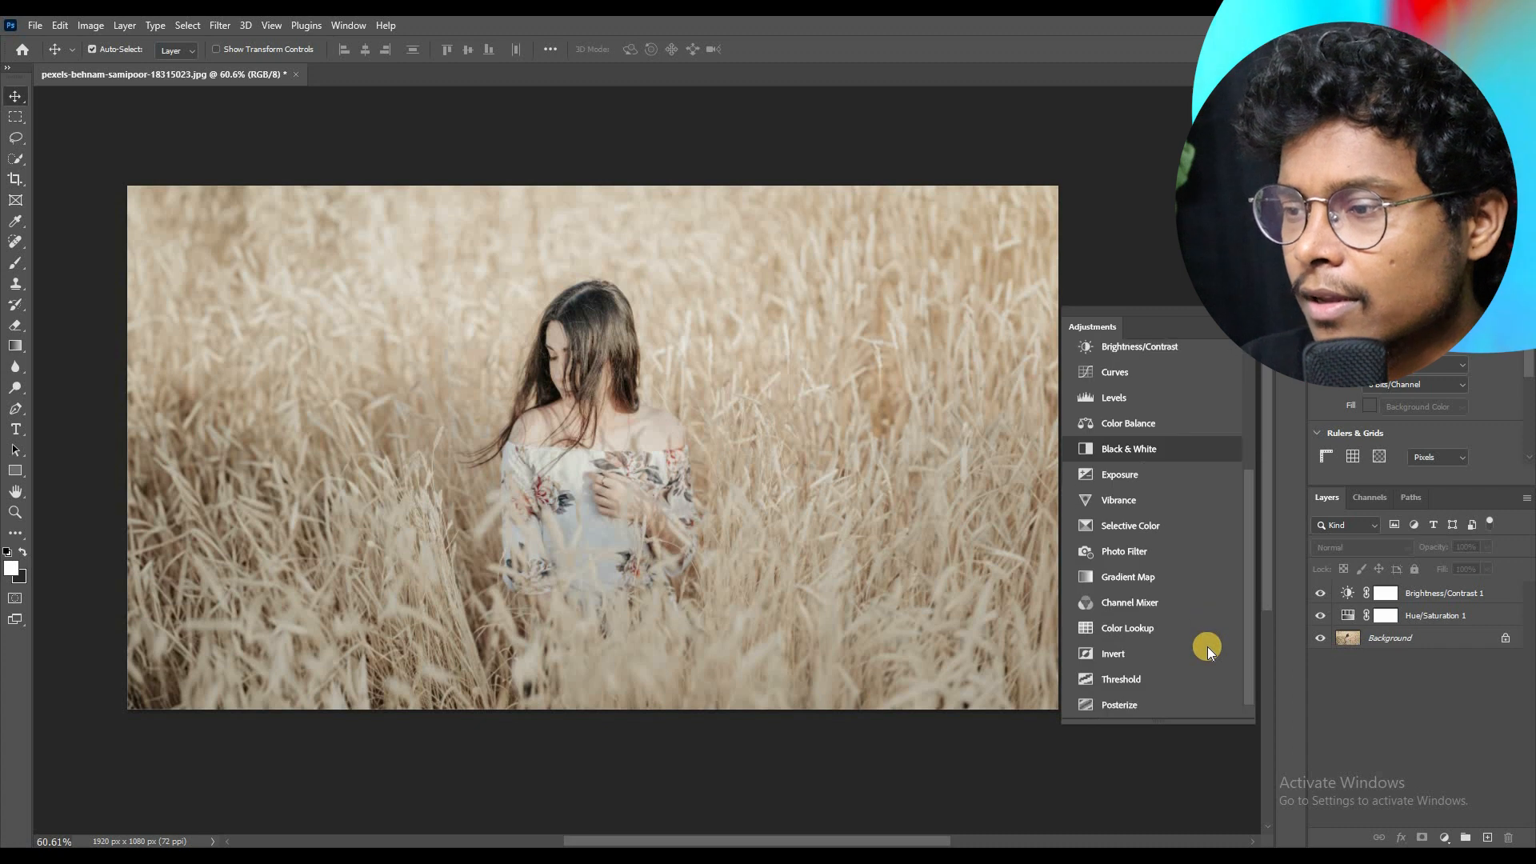
{"action": "left_click", "coordinate": [1158, 580]}
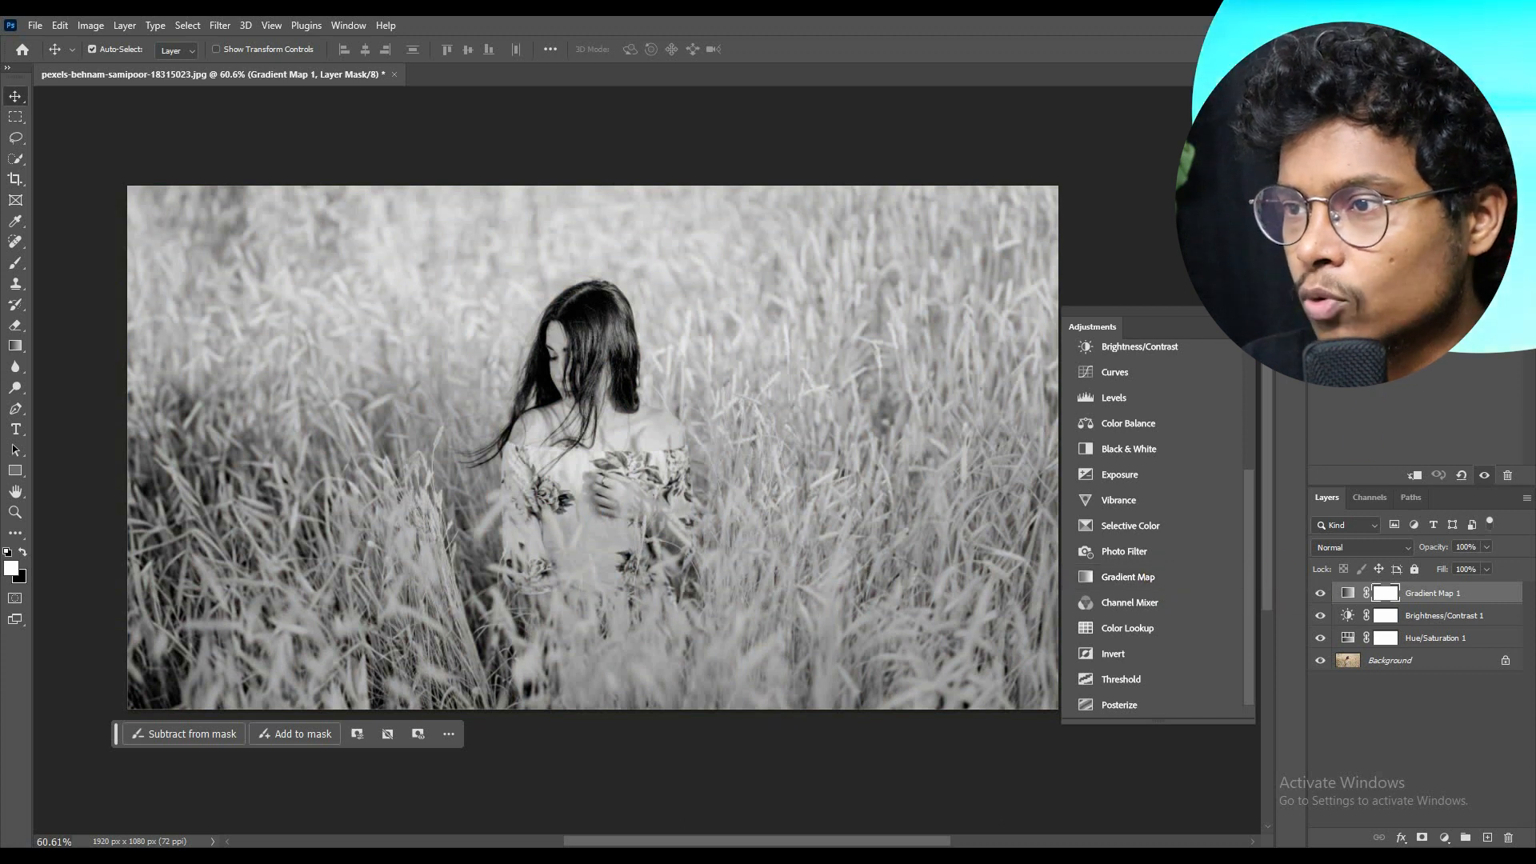
Step: Try the Blue_01 and Blue_13 gradients from the Blues presets on the gradient map
{"action": "left_click", "coordinate": [1408, 296]}
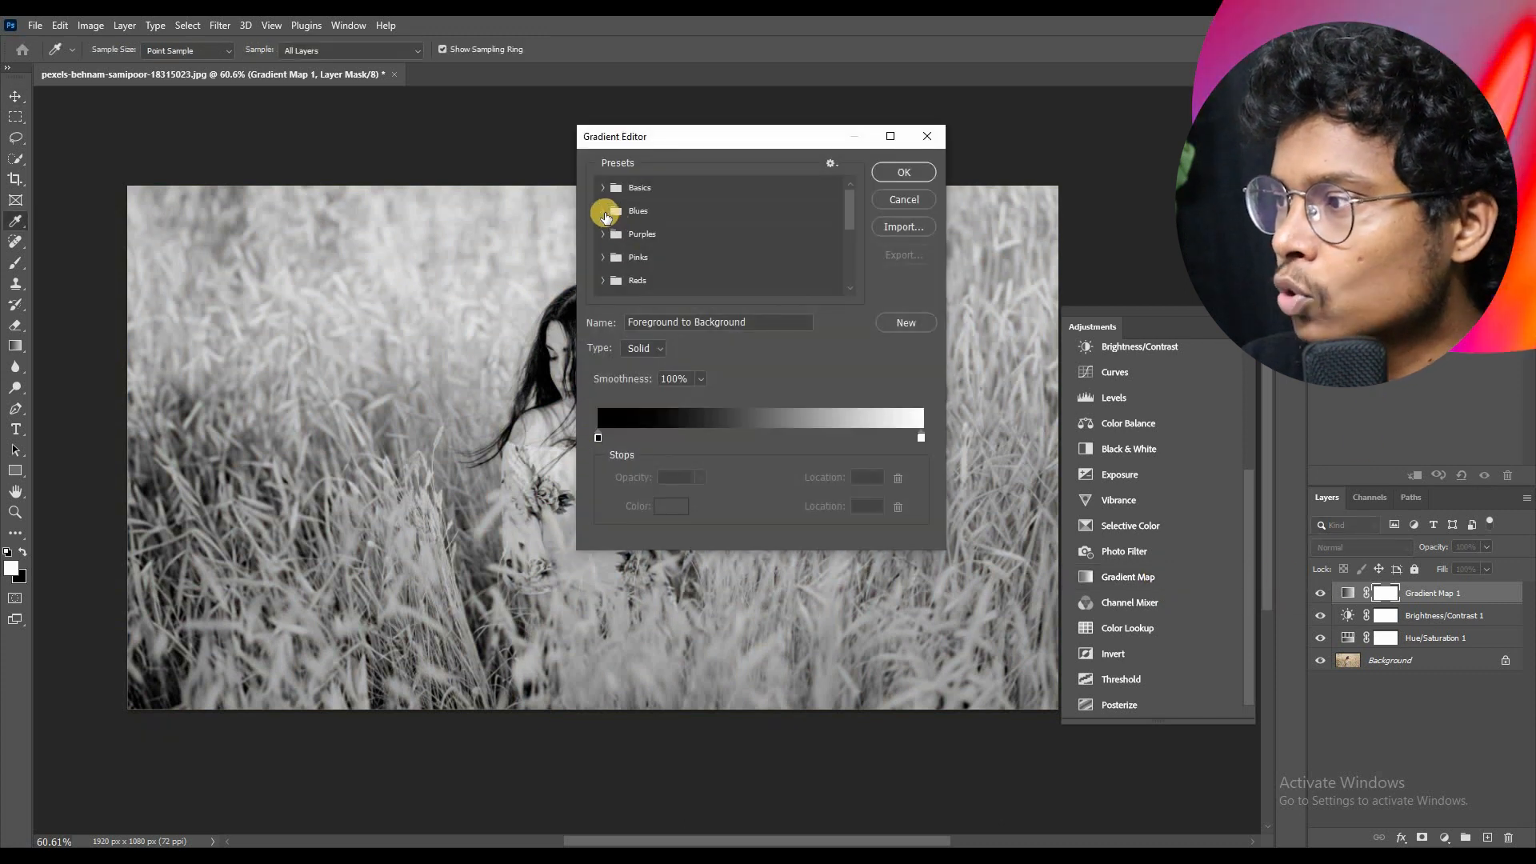
{"action": "left_click", "coordinate": [616, 212]}
{"action": "left_click", "coordinate": [630, 232]}
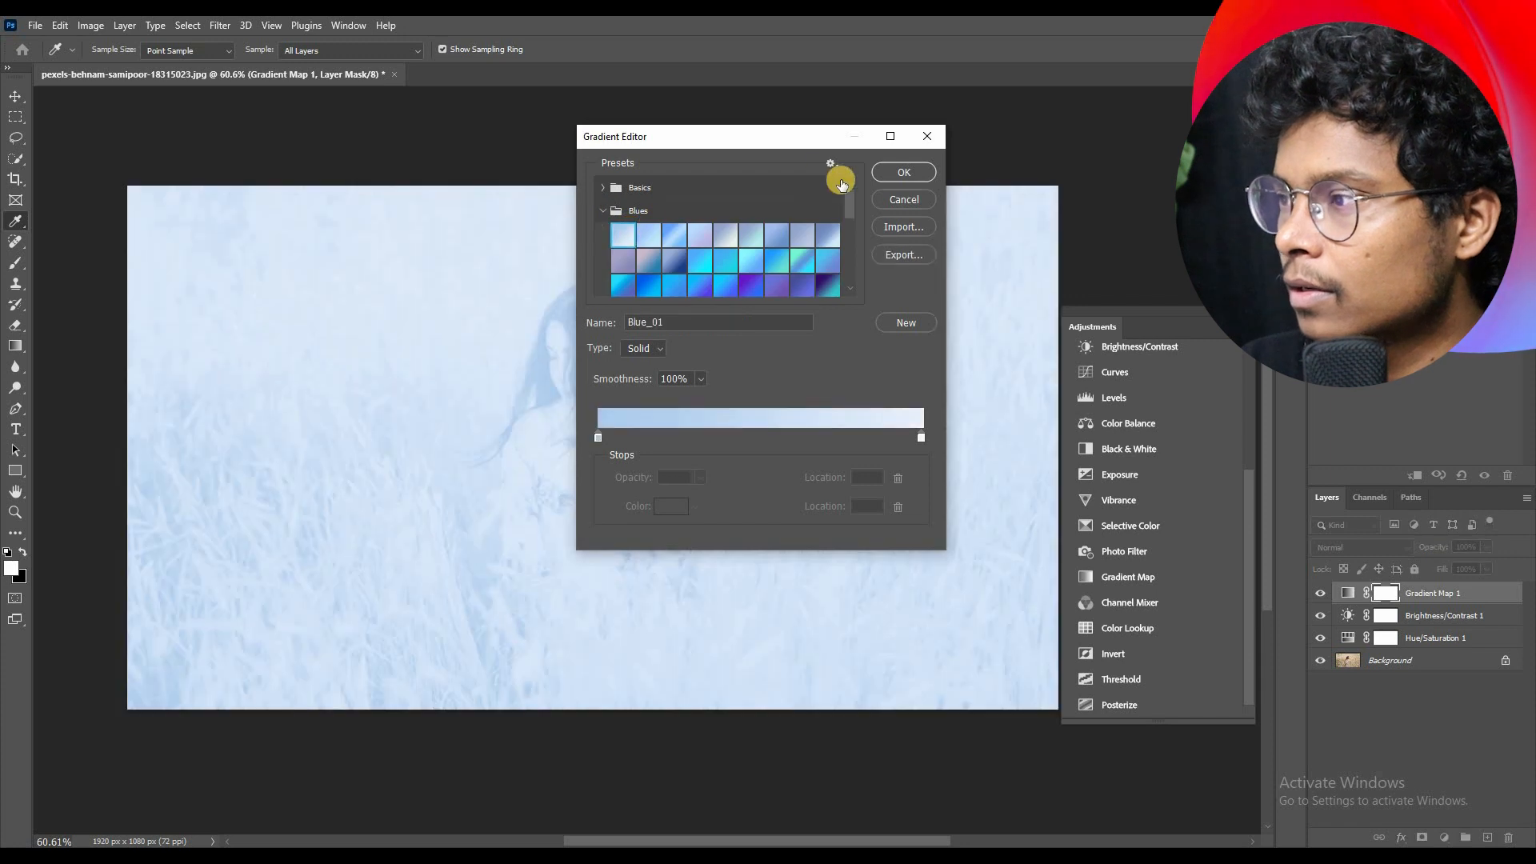
{"action": "left_click_drag", "start_coordinate": [681, 142], "coordinate": [1105, 119]}
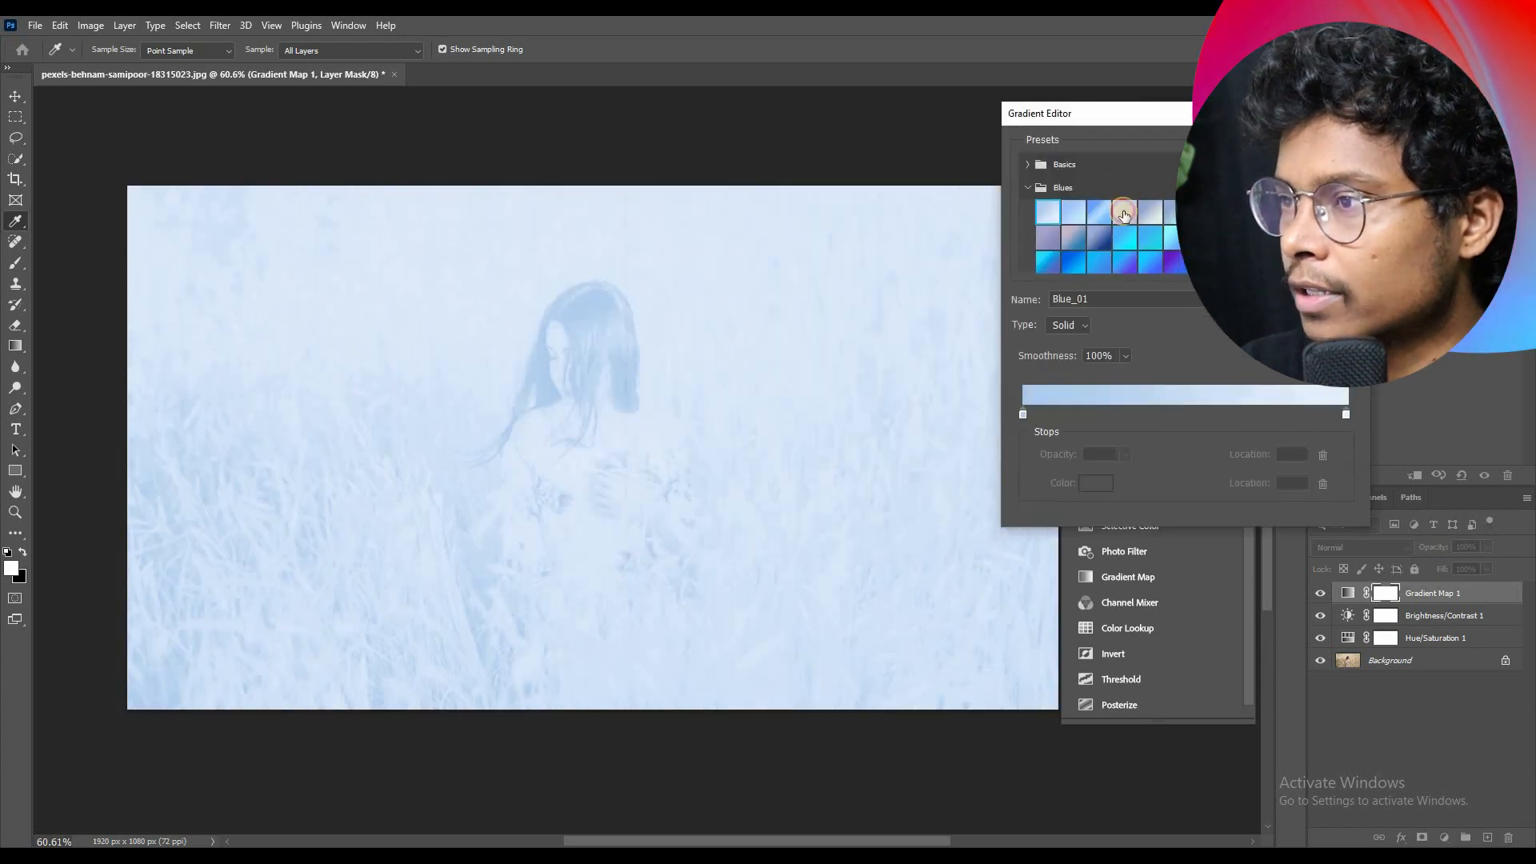
{"action": "left_click", "coordinate": [1124, 240]}
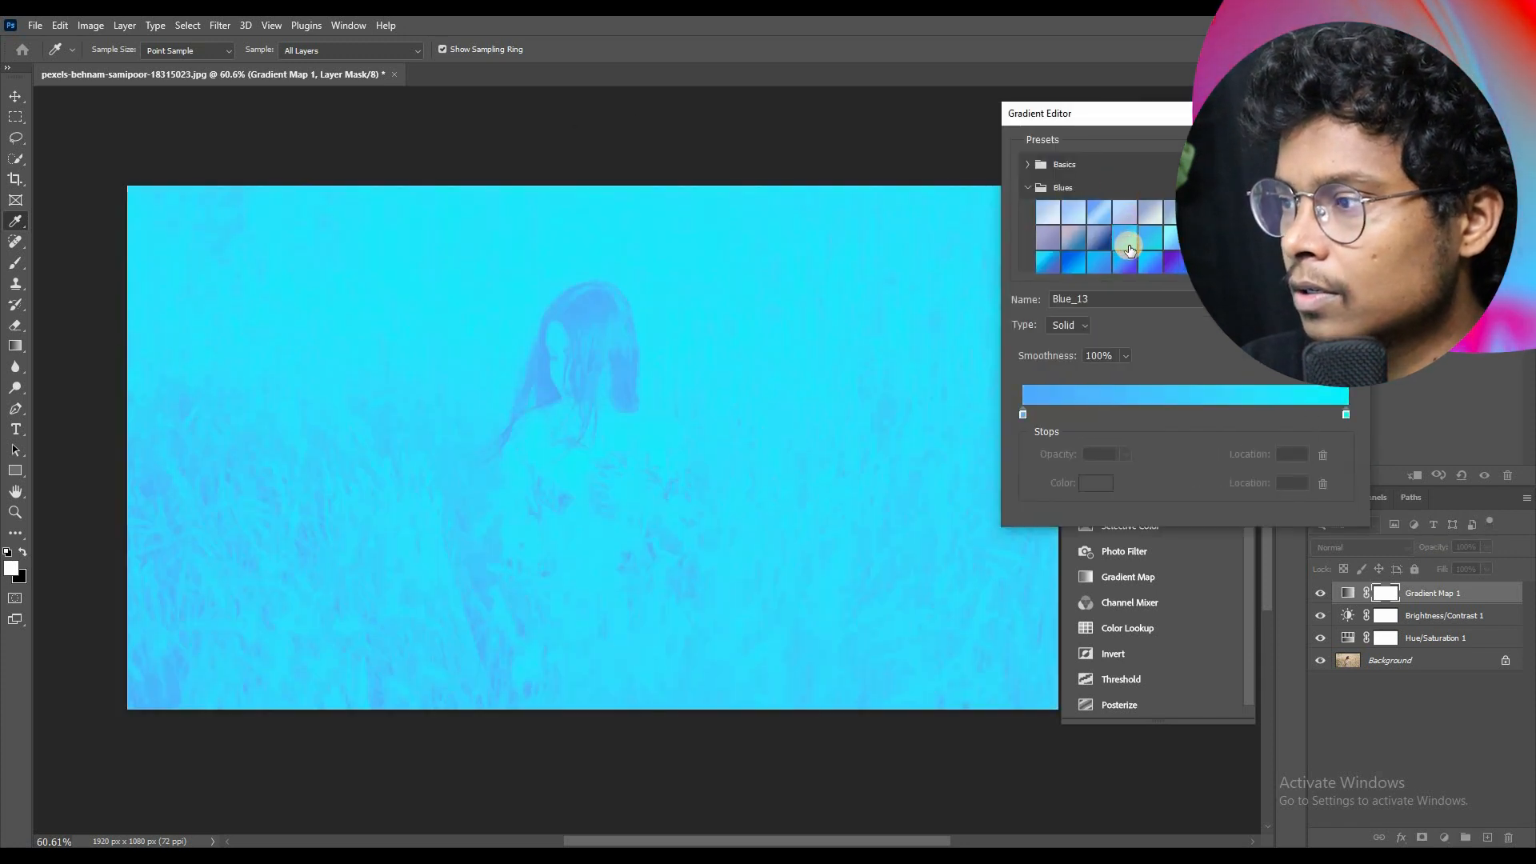
Step: Try gradients from the Oranges presets on the gradient map and return to the black-to-white gradient
{"action": "left_click", "coordinate": [1027, 164]}
{"action": "scroll", "coordinate": [1105, 224], "scroll_direction": "down", "scroll_amount": 5}
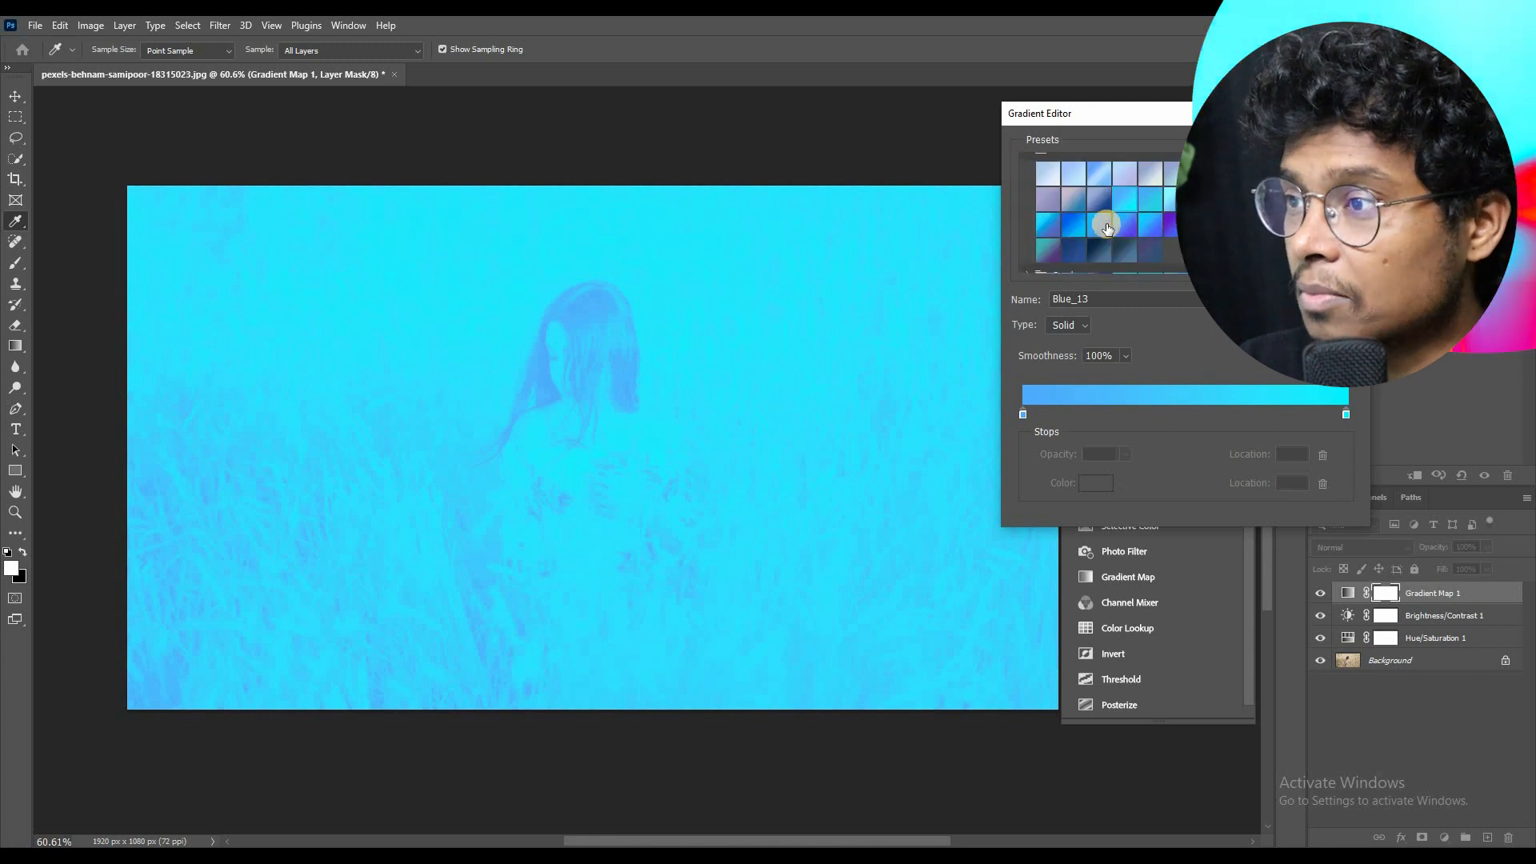
{"action": "left_click", "coordinate": [1028, 191]}
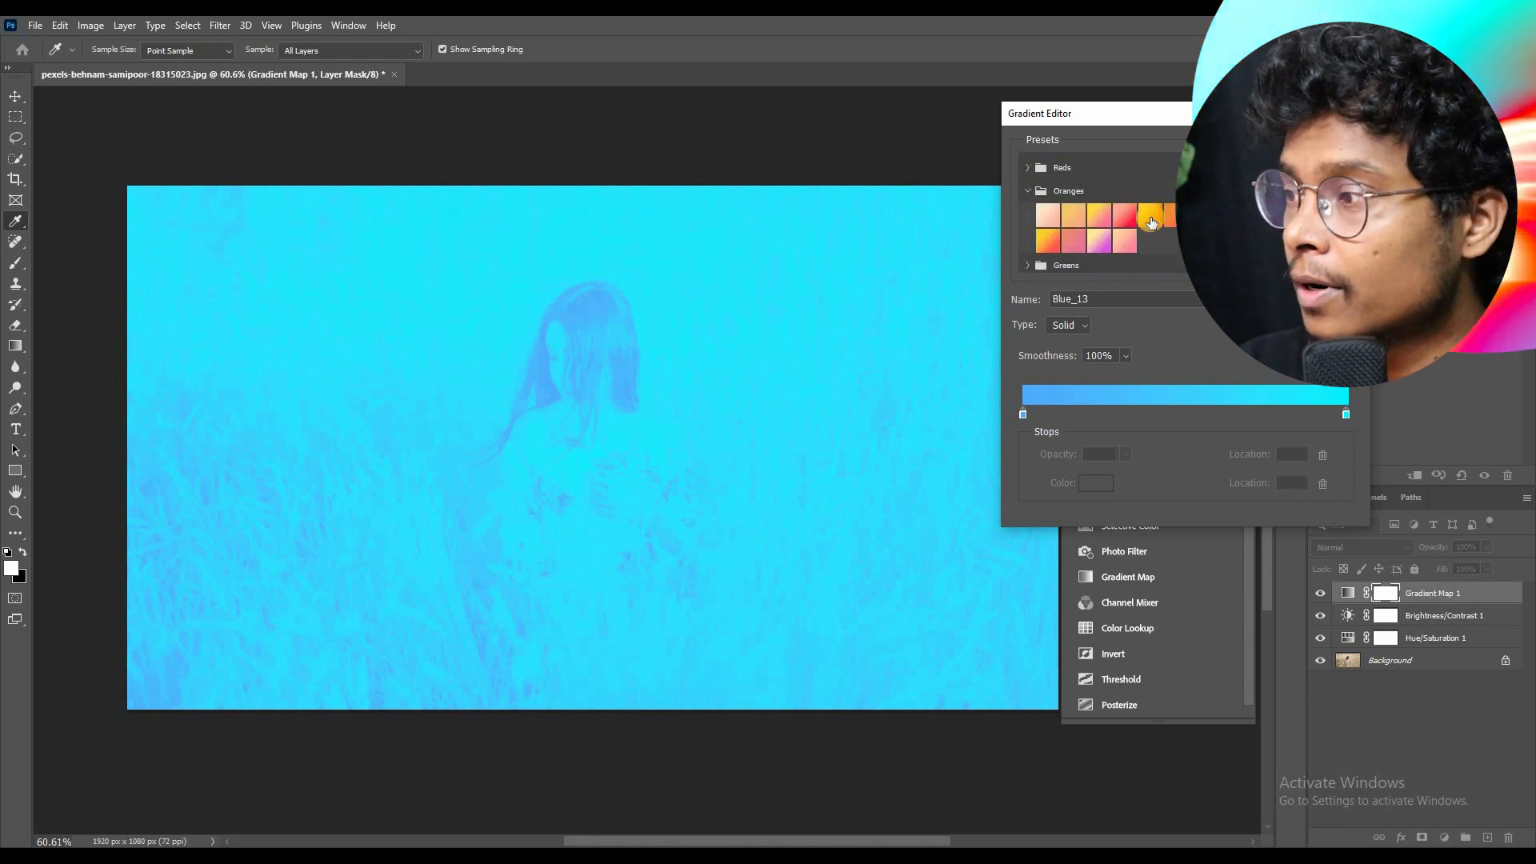
{"action": "left_click", "coordinate": [1149, 216]}
{"action": "left_click", "coordinate": [1124, 216]}
{"action": "left_click", "coordinate": [1066, 222]}
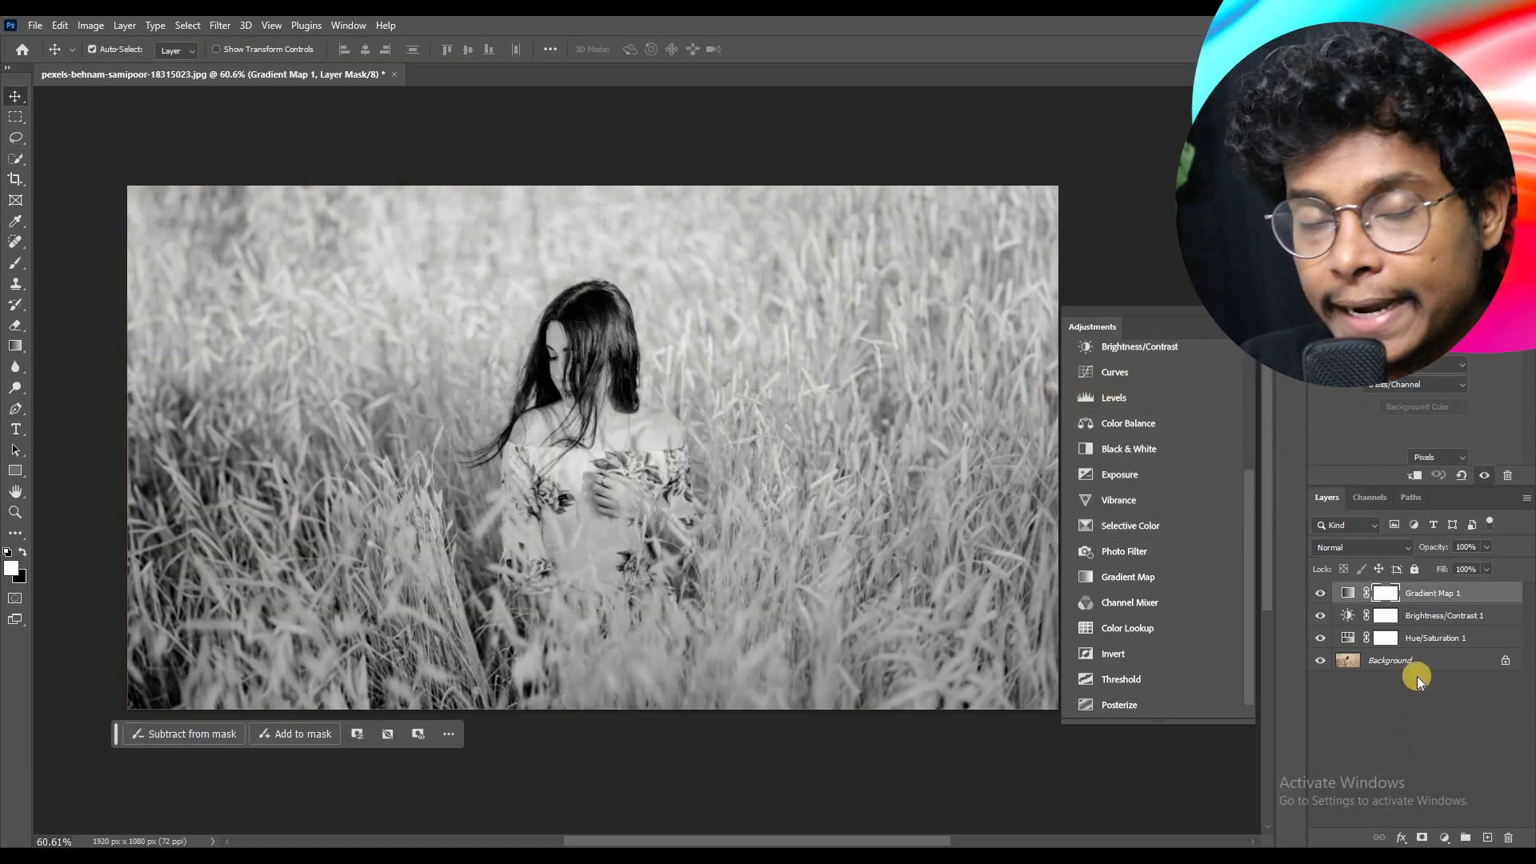
Step: Hide and show the Gradient Map 1 layer to compare the photo with and without it
{"action": "left_click", "coordinate": [1417, 675]}
{"action": "left_click", "coordinate": [1420, 596]}
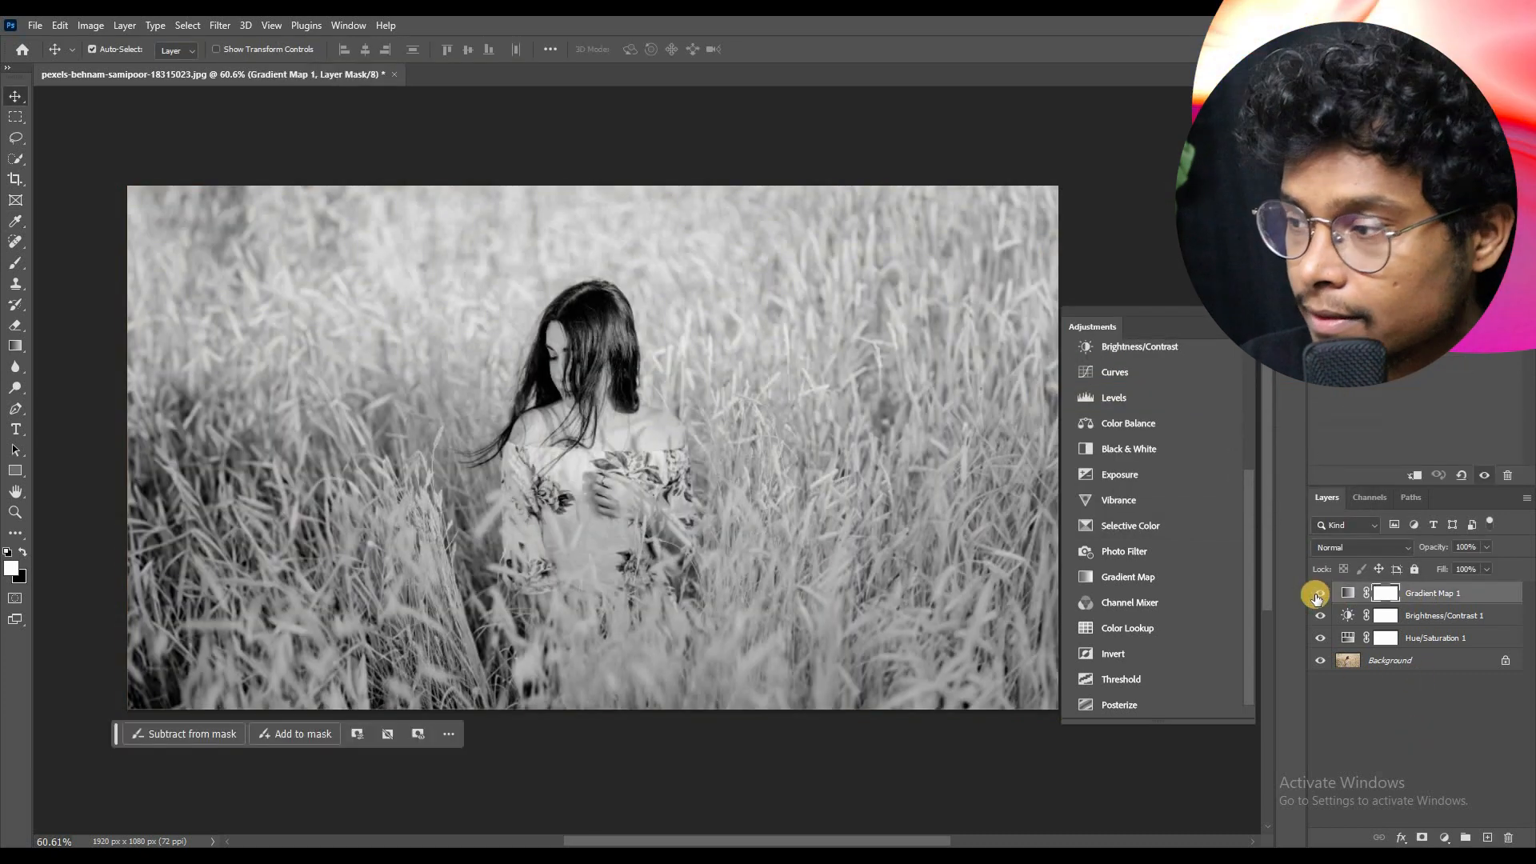
{"action": "left_click", "coordinate": [1319, 593]}
{"action": "left_click", "coordinate": [1320, 594]}
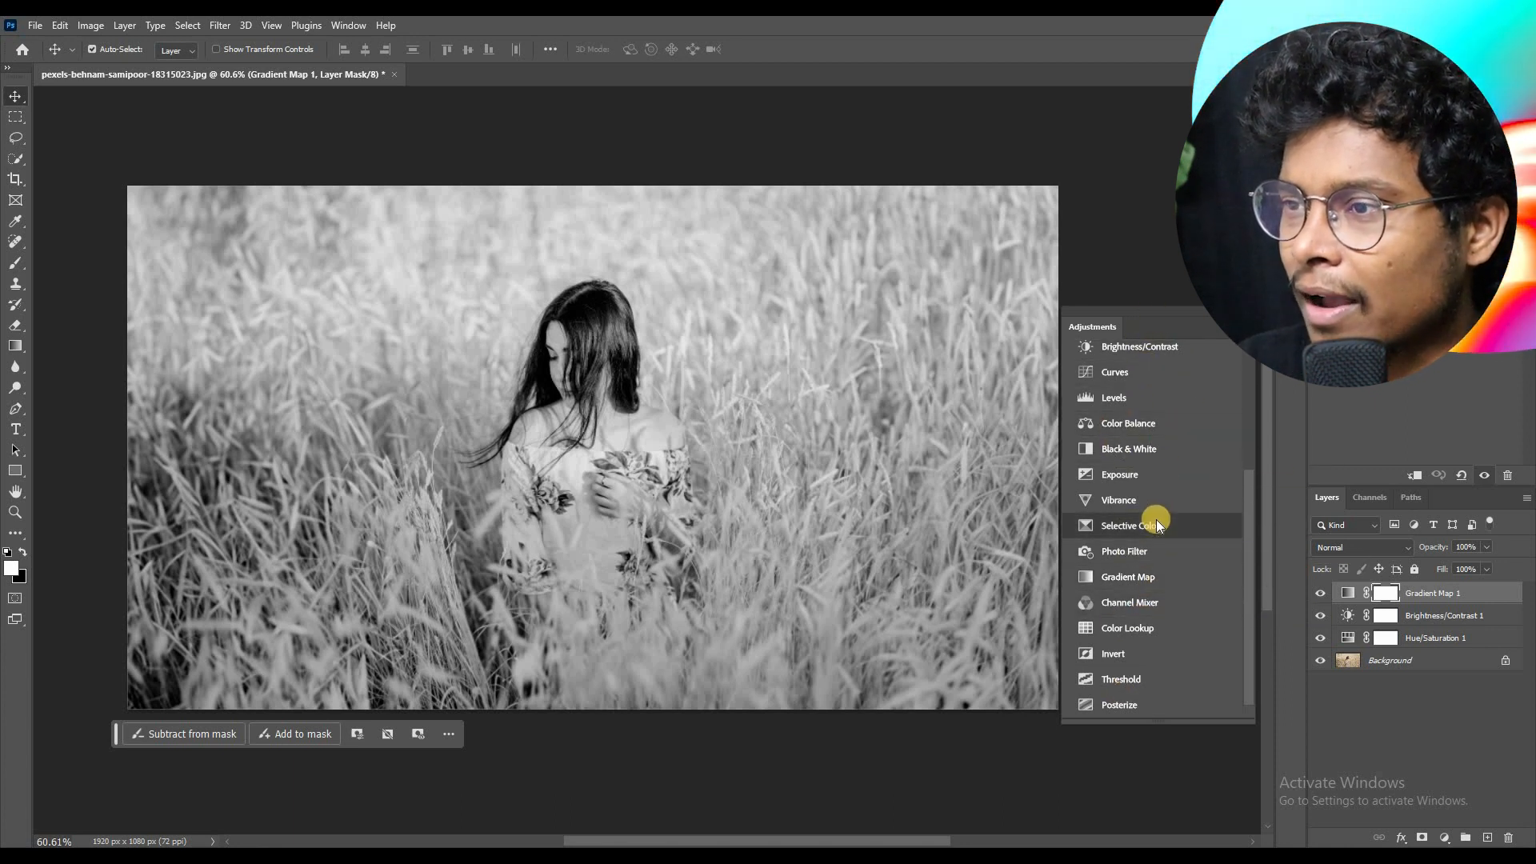
Step: Deselect all layers, then look through the single adjustments list and close it
{"action": "left_click", "coordinate": [1347, 704]}
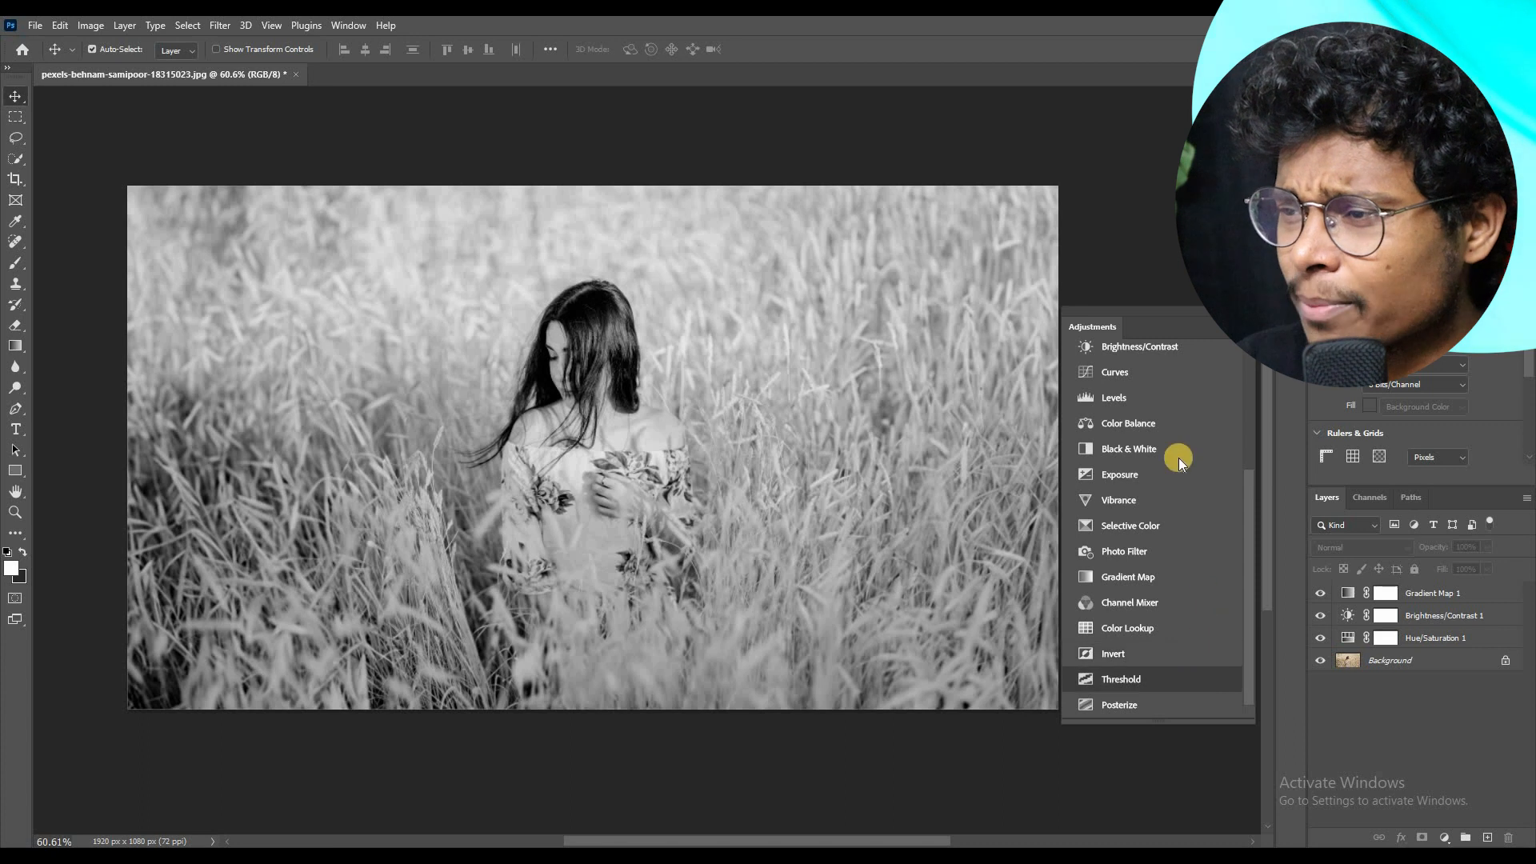
{"action": "scroll", "coordinate": [1184, 622], "scroll_direction": "up", "scroll_amount": 3}
{"action": "scroll", "coordinate": [1179, 573], "scroll_direction": "down", "scroll_amount": 2}
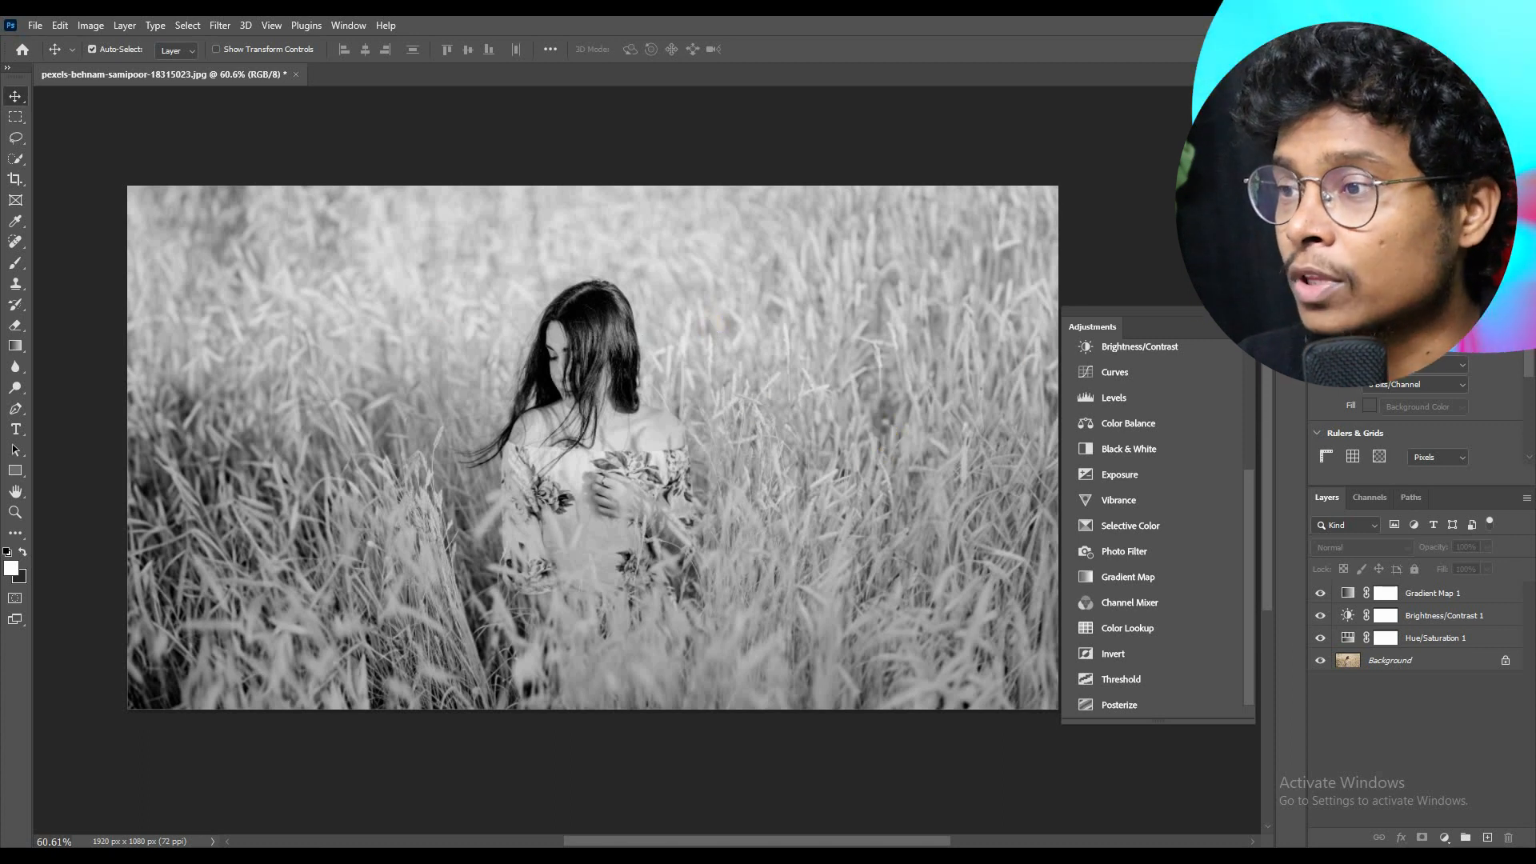
{"action": "left_click", "coordinate": [640, 120]}
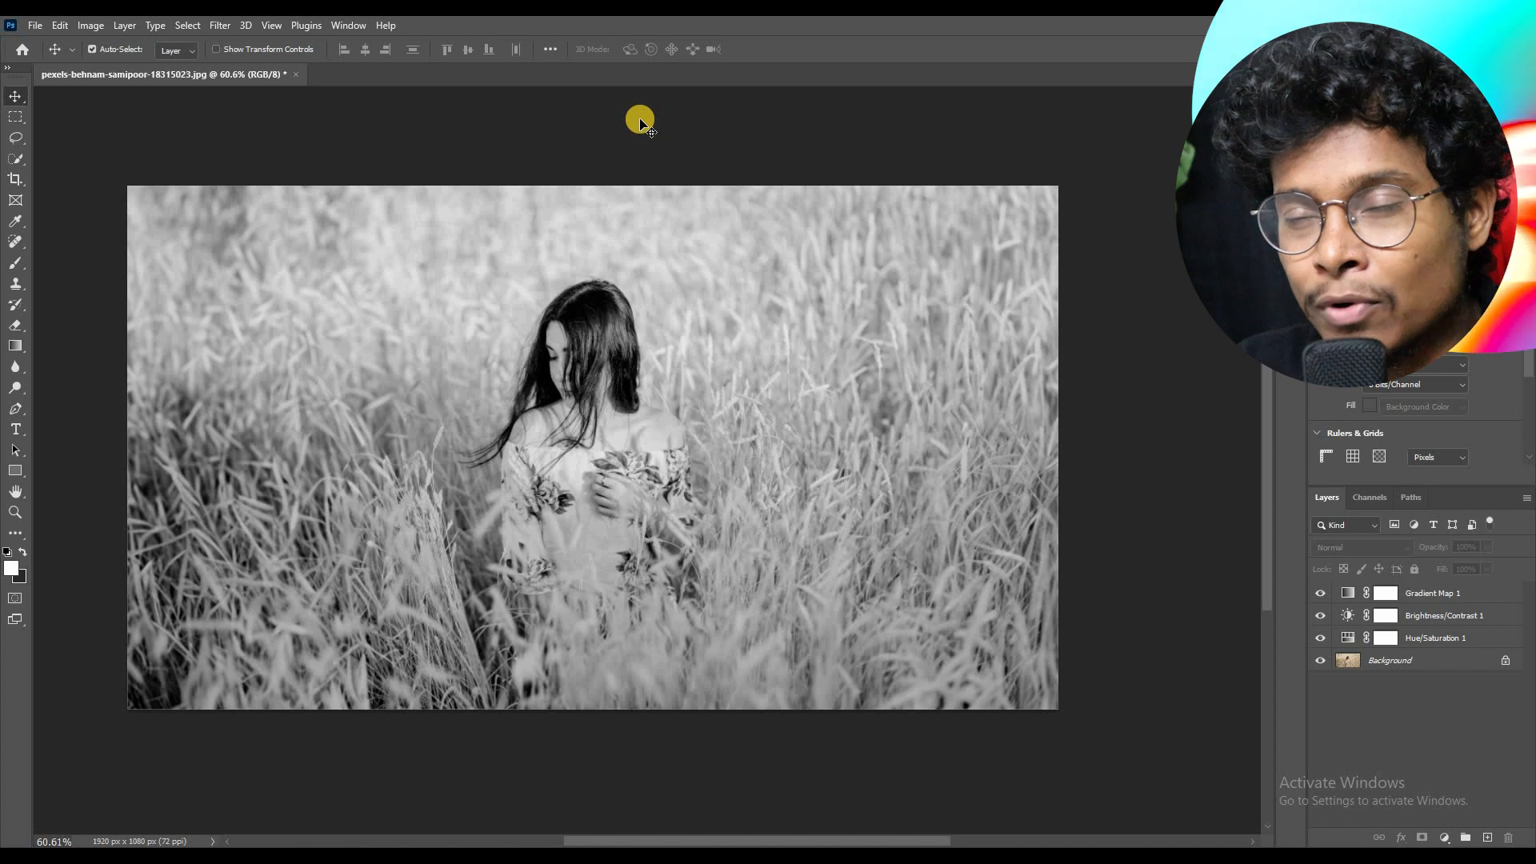